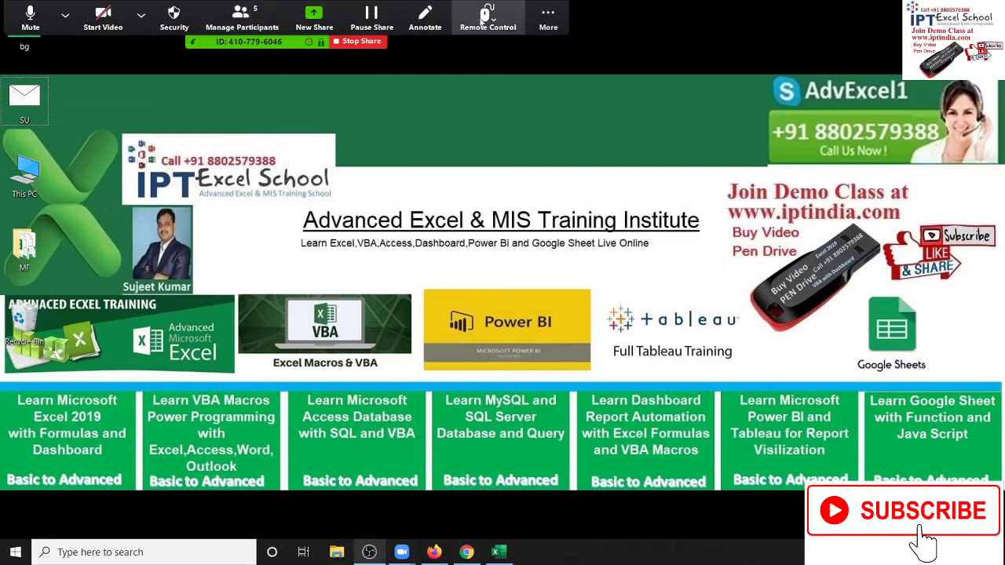
# - Dismiss the extra meeting options and bring the blank Book1 Excel workbook to the front
pyautogui.click(548, 16)
pyautogui.click(575, 68)
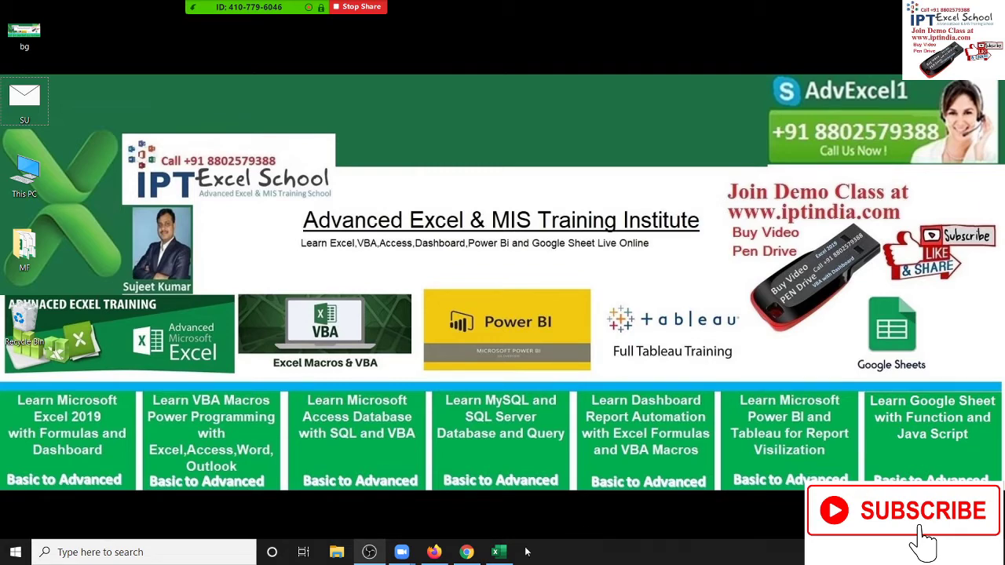
pyautogui.click(495, 552)
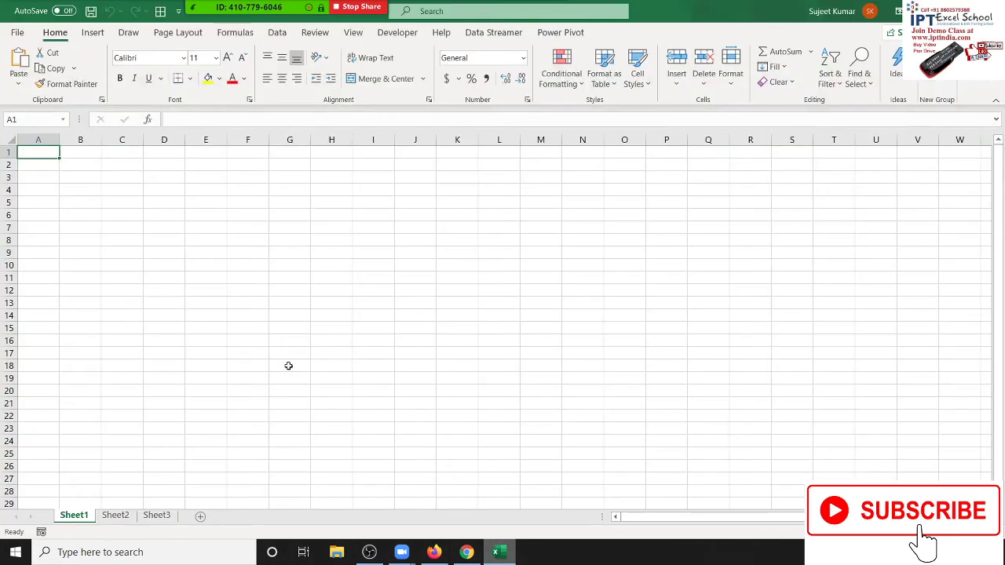
# - Enter the arithmetic operators *, -, /, +, ^ into cells F2:F6
pyautogui.click(214, 248)
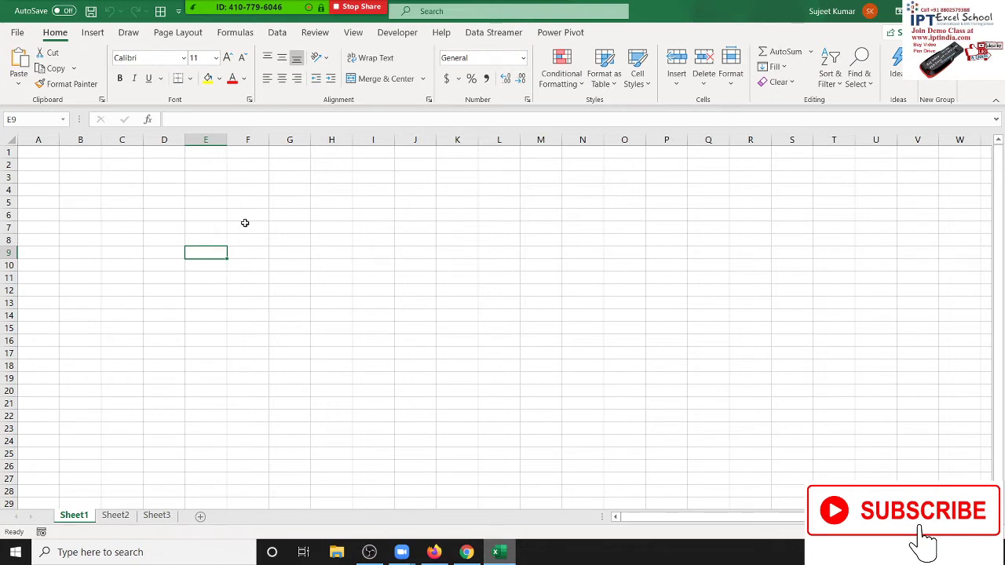
pyautogui.click(249, 177)
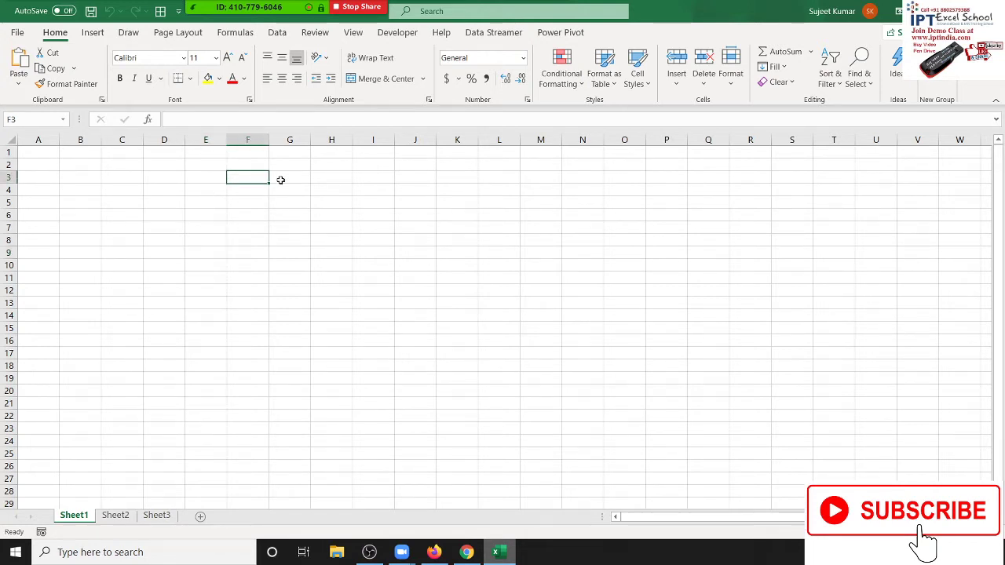
pyautogui.write('=')
pyautogui.press('Return')
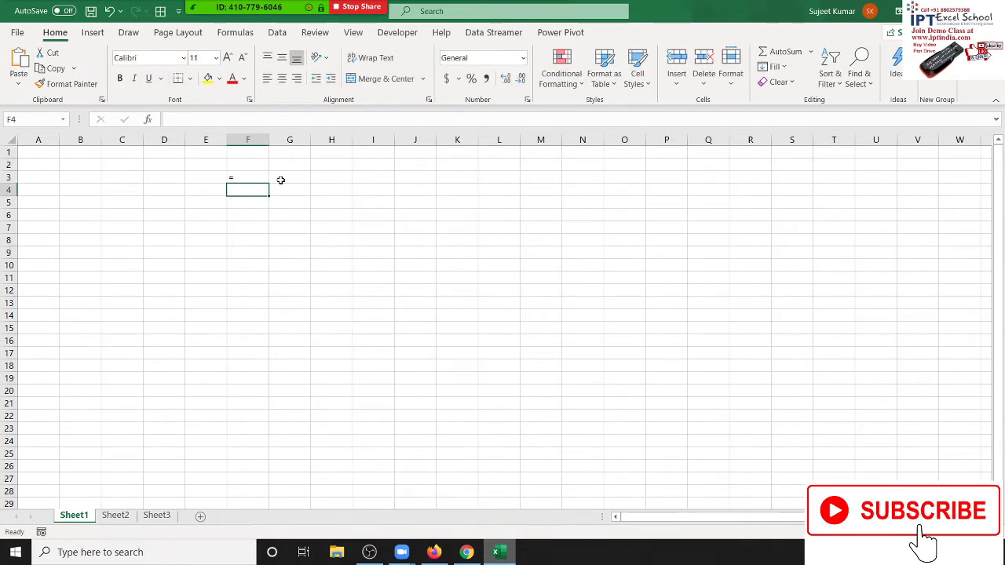
pyautogui.press('Up')
pyautogui.press('Up')
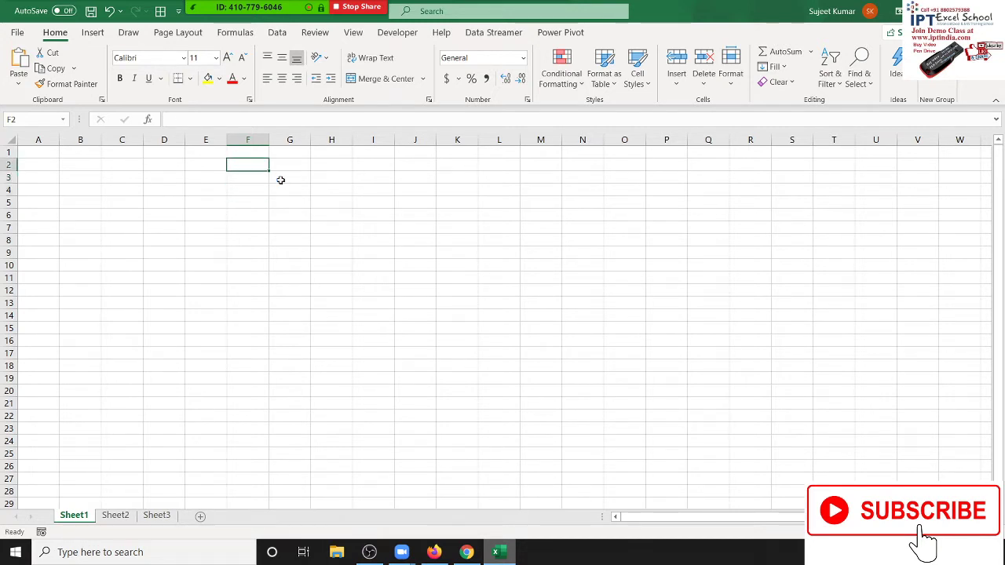
pyautogui.write('*')
pyautogui.press('Return')
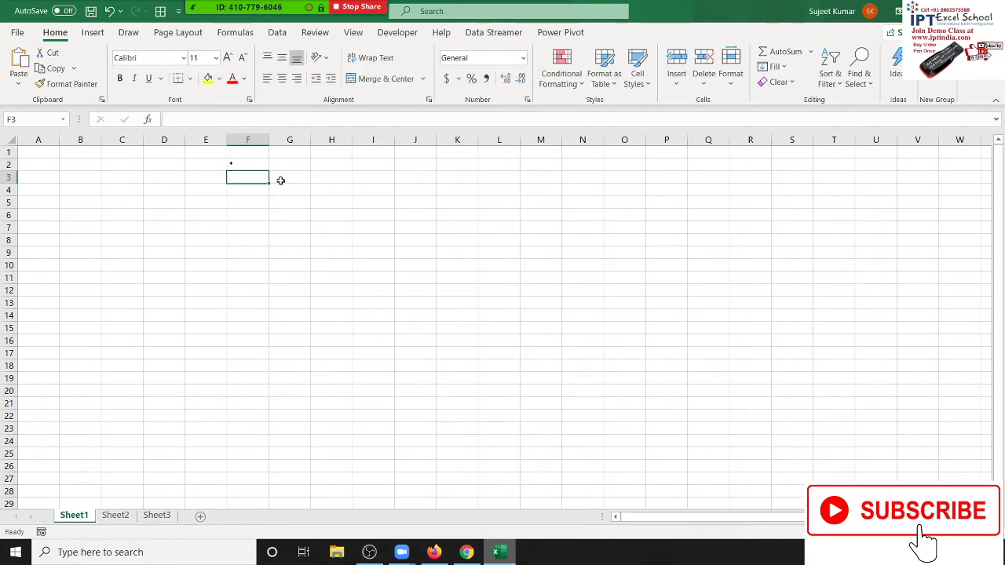
pyautogui.write('=')
pyautogui.click(243, 191)
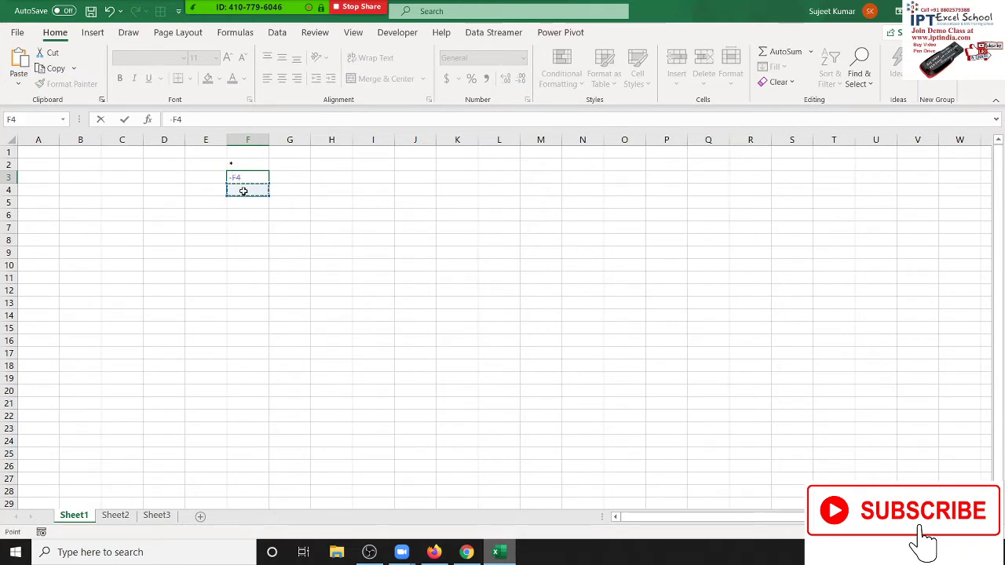
pyautogui.press('BackSpace')
pyautogui.press('BackSpace')
pyautogui.press('BackSpace')
pyautogui.press('Return')
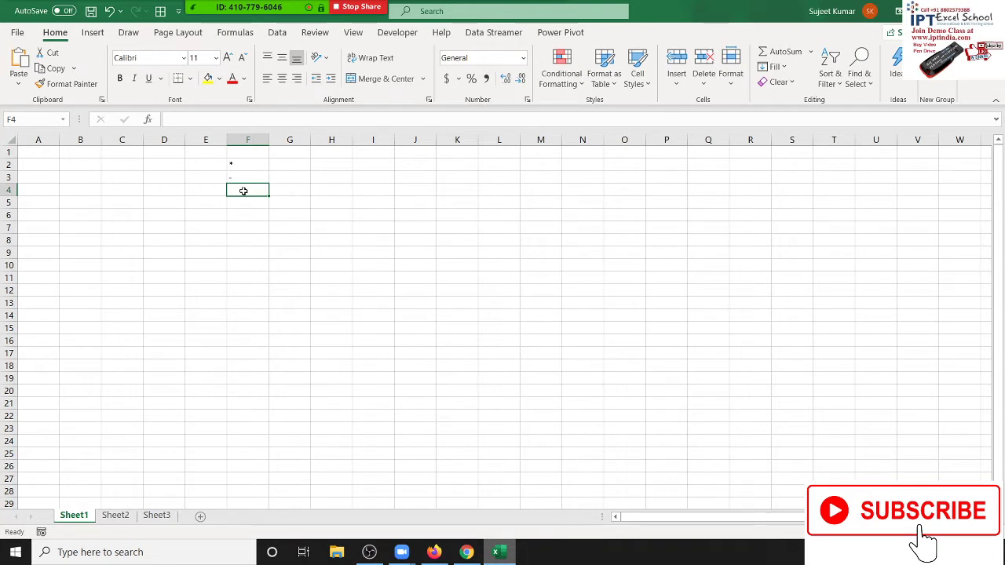
pyautogui.write('/')
pyautogui.press('Return')
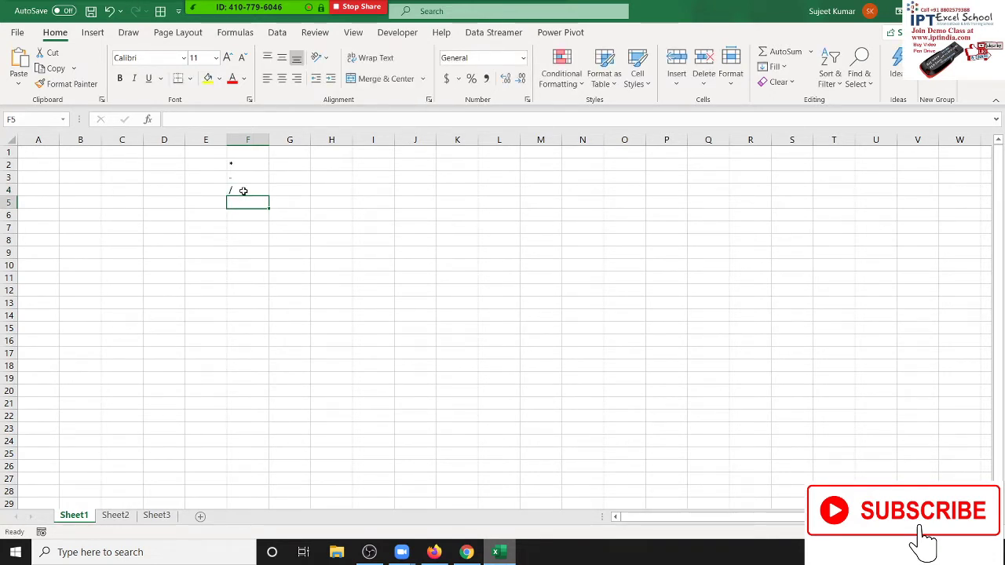
pyautogui.write('+')
pyautogui.press('Return')
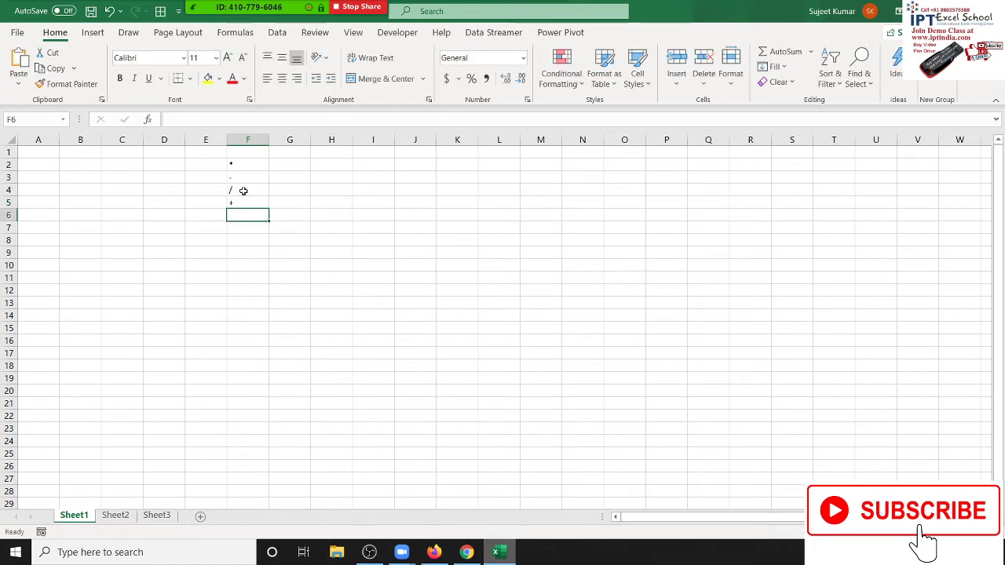
pyautogui.write('^')
pyautogui.press('Return')
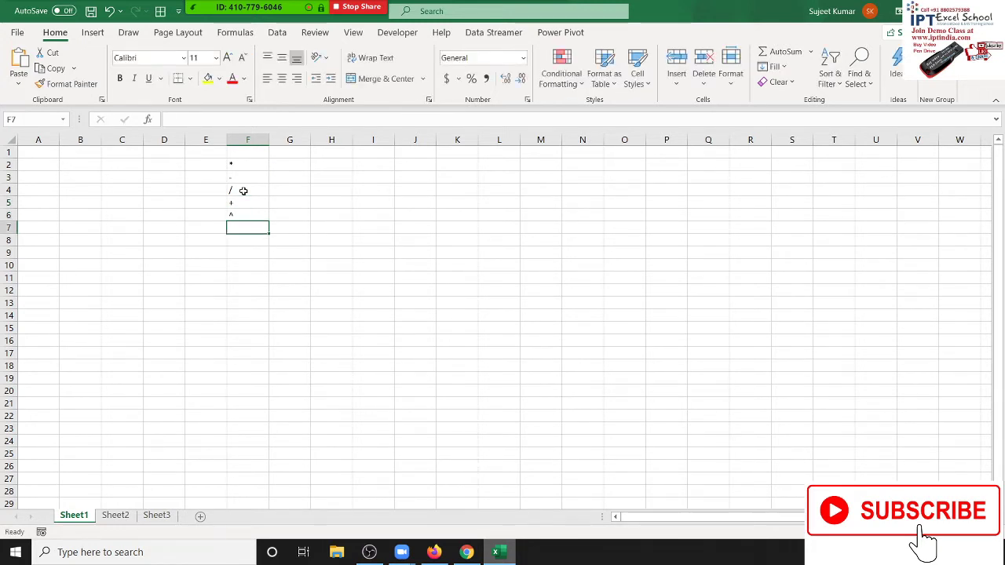
pyautogui.press('Up')
pyautogui.press('Up')
pyautogui.press('Up')
pyautogui.press('Up')
pyautogui.press('Up')
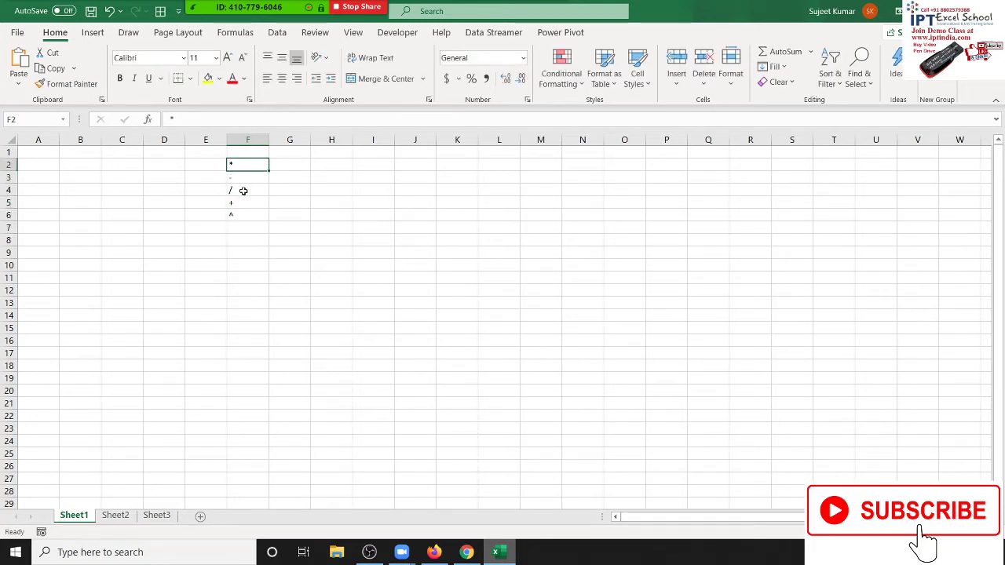
# - Review the arithmetic operator list by selecting F2:F6
pyautogui.press('Down')
pyautogui.press('Down')
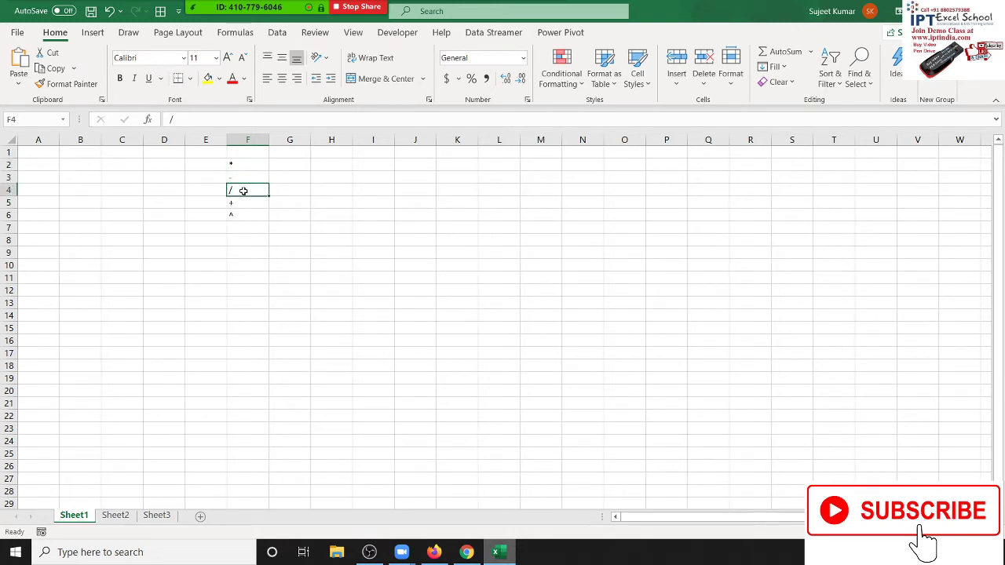
pyautogui.press('Down')
pyautogui.press('Down')
pyautogui.hotkey('ctrl', 'shift', 'Up')
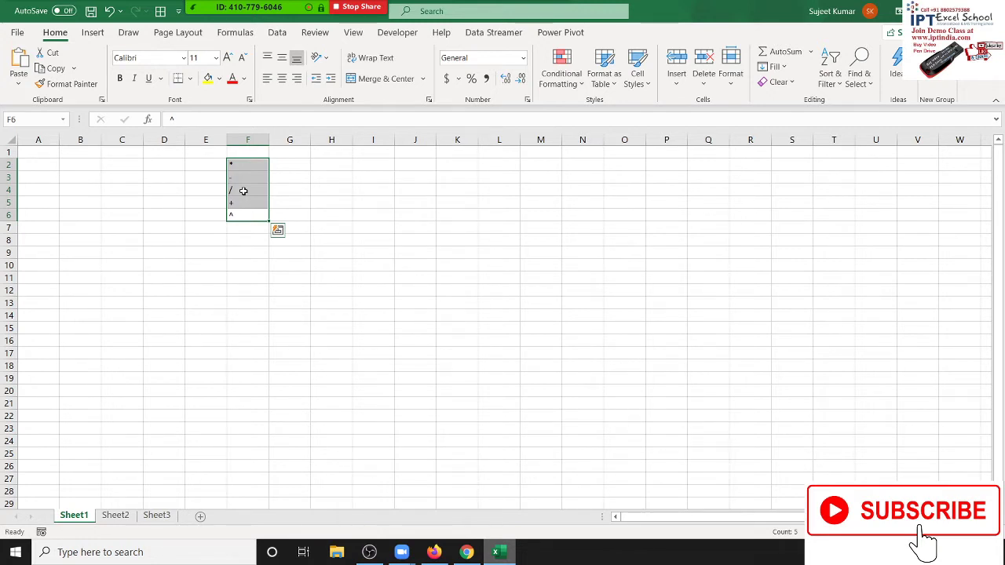
pyautogui.press('Up')
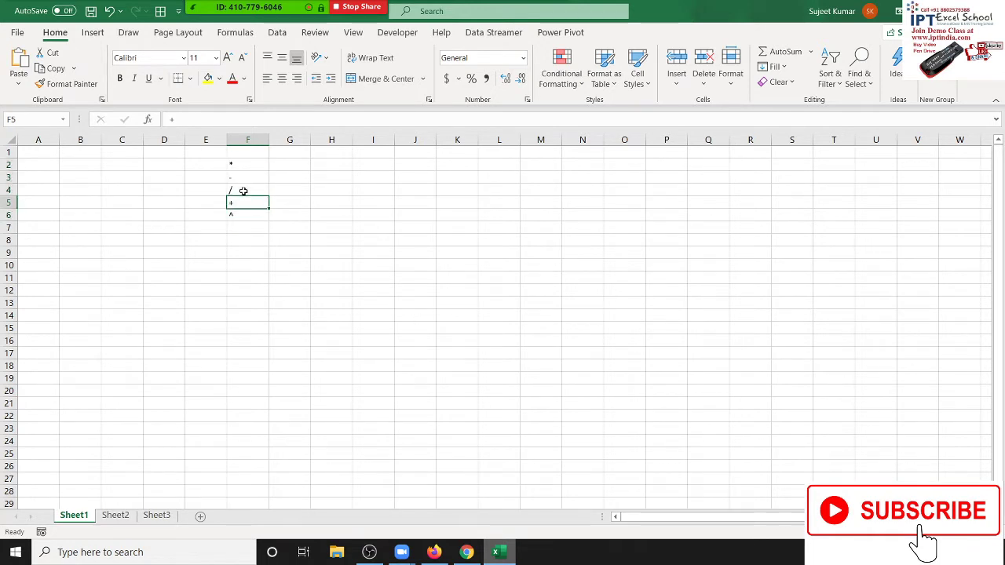
pyautogui.press('Up')
pyautogui.press('Up')
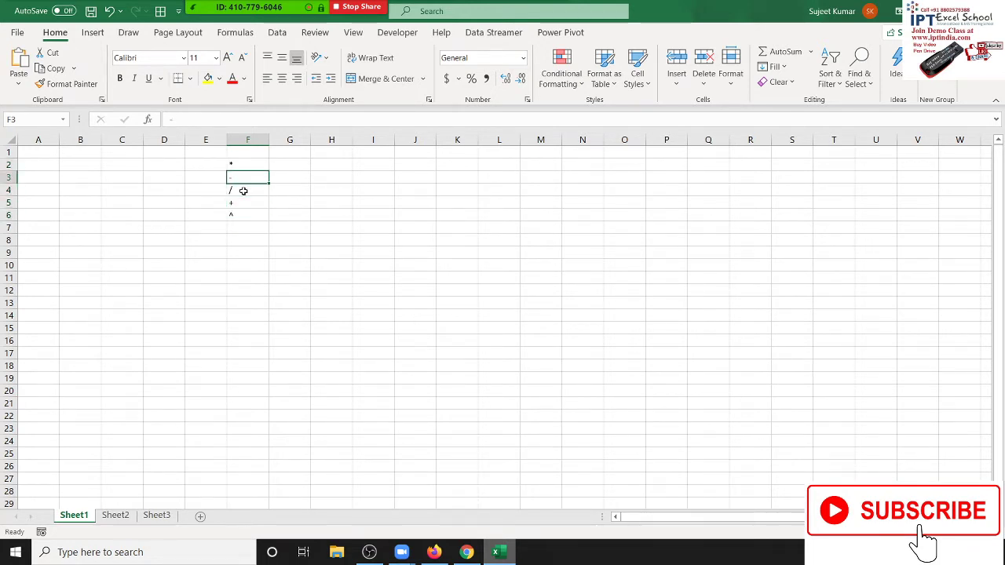
# - Enter the comparison operators =, >, <, >=, <=, <> into cells H1:H6
pyautogui.press('Up')
pyautogui.press('Right')
pyautogui.press('Right')
pyautogui.press('Up')
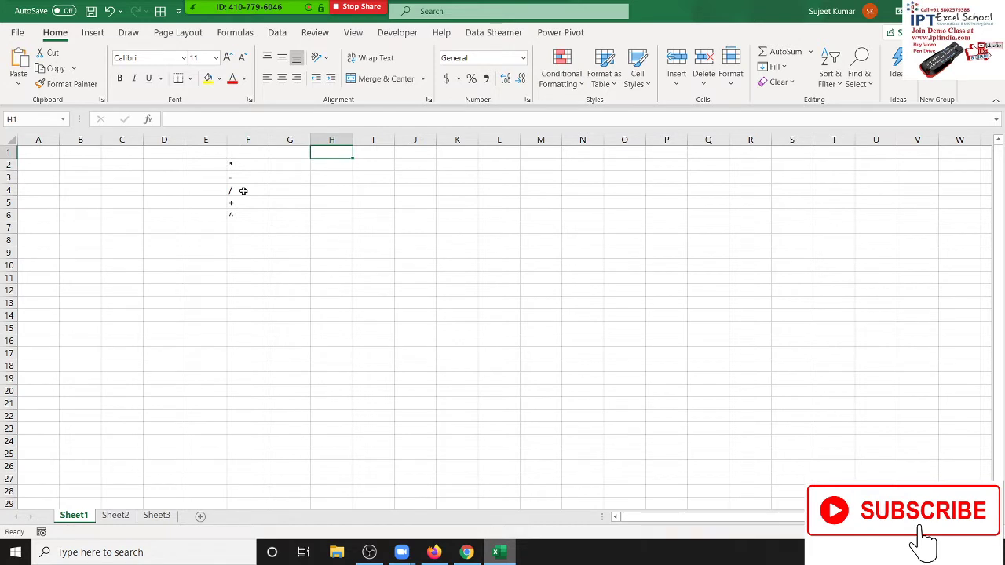
pyautogui.write('=')
pyautogui.press('Return')
pyautogui.write('>')
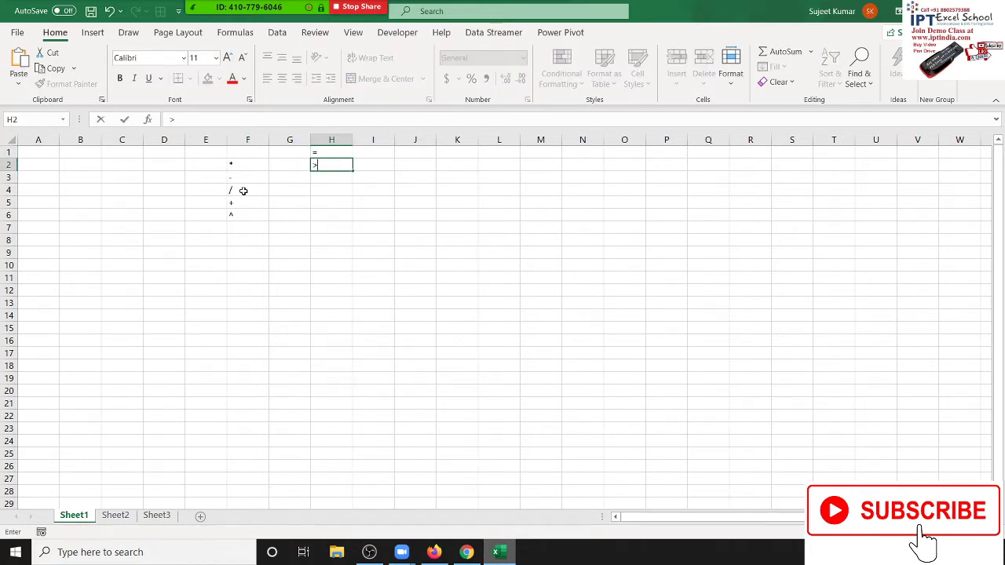
pyautogui.press('Return')
pyautogui.write('<')
pyautogui.press('Return')
pyautogui.write('>=')
pyautogui.press('Return')
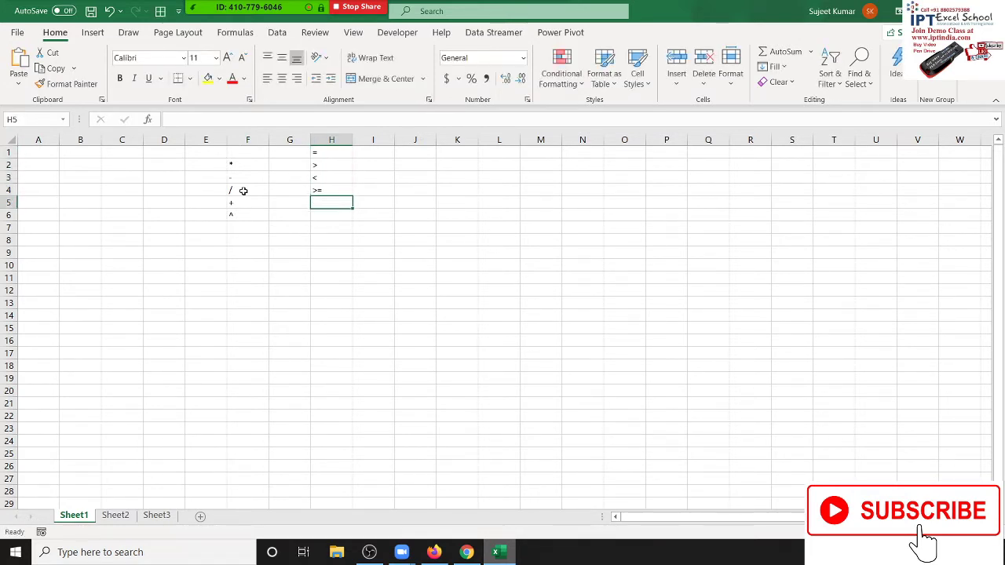
pyautogui.write('<=')
pyautogui.press('Return')
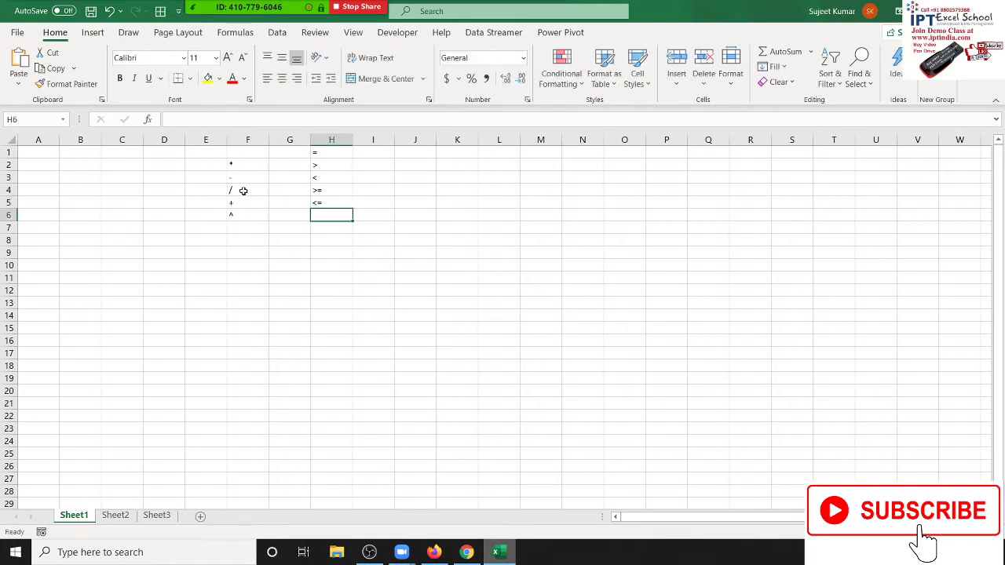
pyautogui.write('<>')
pyautogui.press('Return')
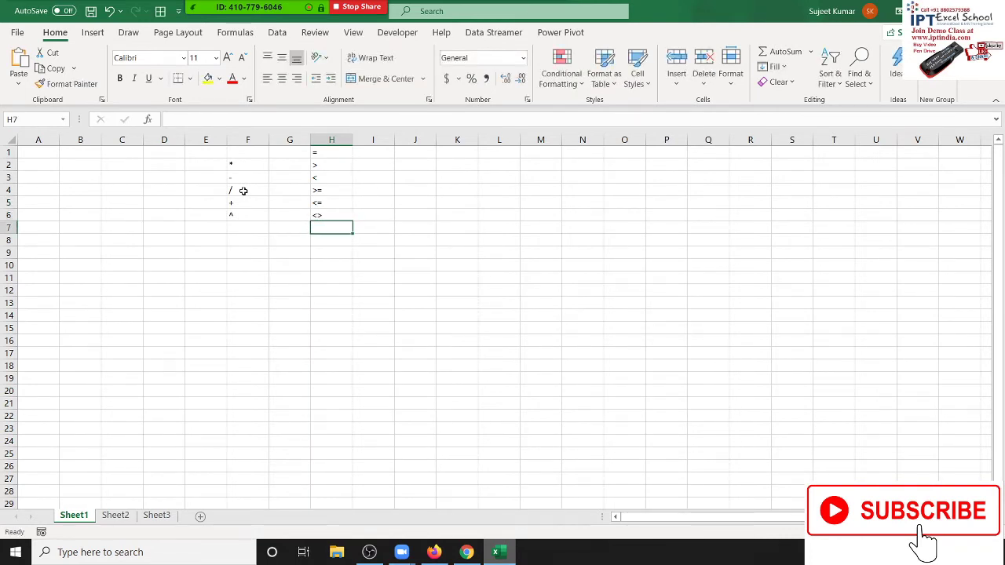
# - Select the comparison list H1:H6, then return to cell A1
pyautogui.press('Up')
pyautogui.hotkey('ctrl', 'shift', 'Up')
pyautogui.hotkey('ctrl', 'Left')
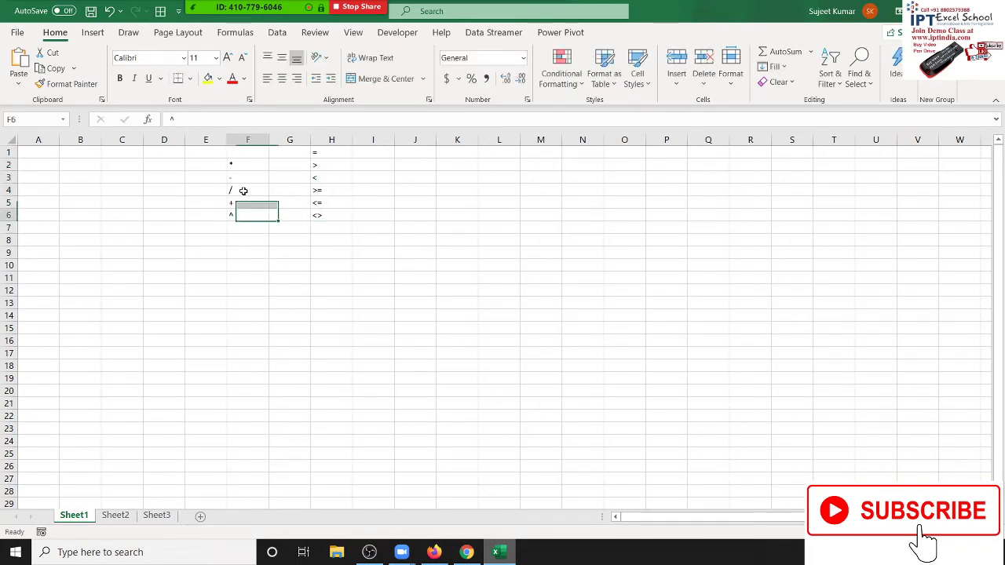
pyautogui.hotkey('ctrl', 'Left')
pyautogui.hotkey('ctrl', 'Up')
# - Enter a Sales header in A1 and =RANDBETWEEN(10,90) in A2
pyautogui.write('Sal')
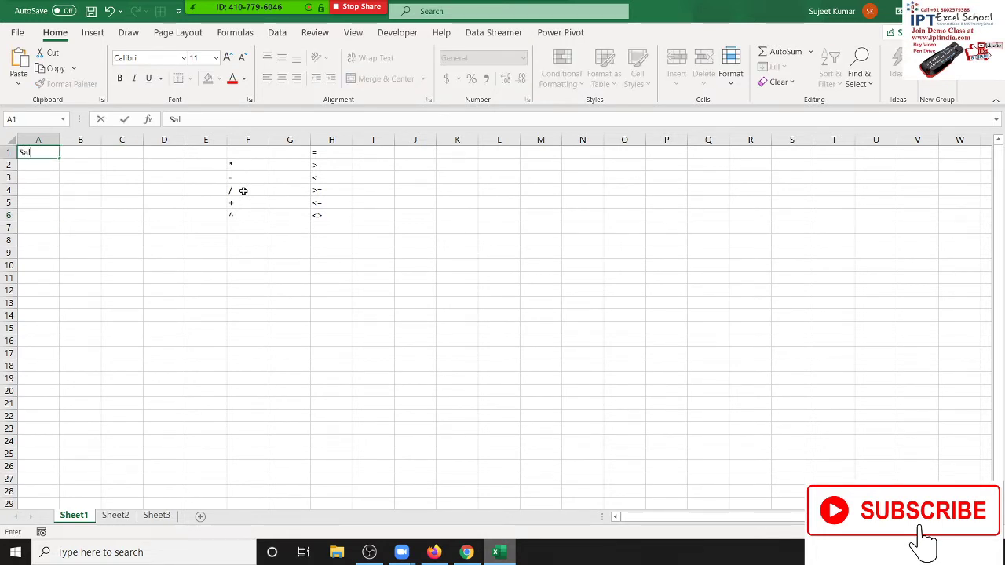
pyautogui.write('es')
pyautogui.press('Return')
pyautogui.write('=')
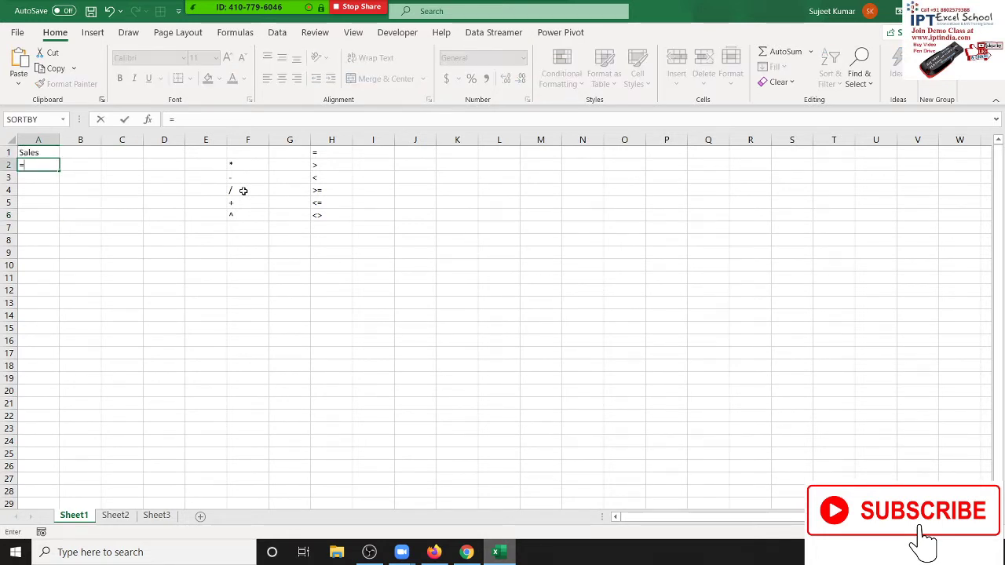
pyautogui.write('ra')
pyautogui.press('Down')
pyautogui.press('Down')
pyautogui.press('Down')
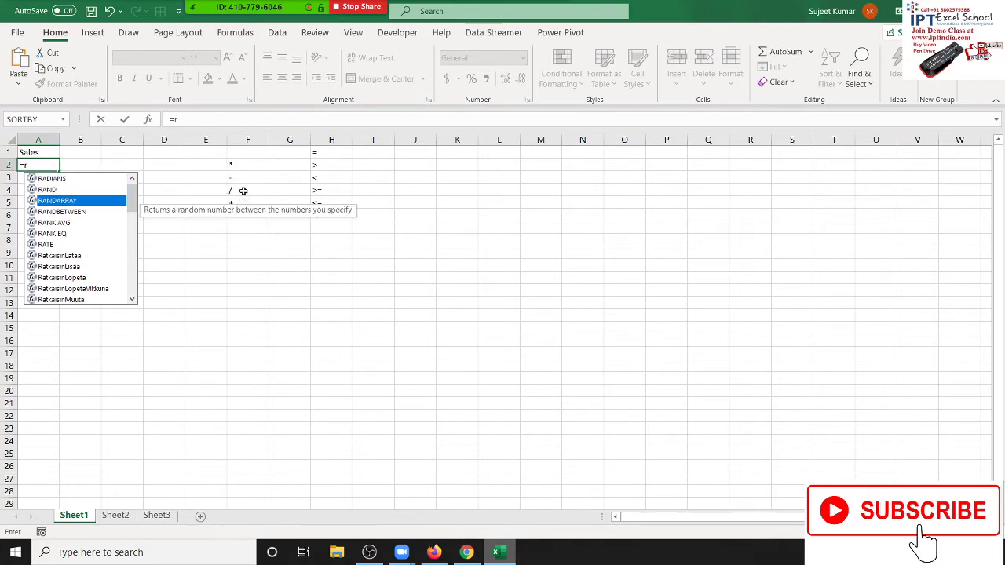
pyautogui.press('Tab')
pyautogui.write('10,9')
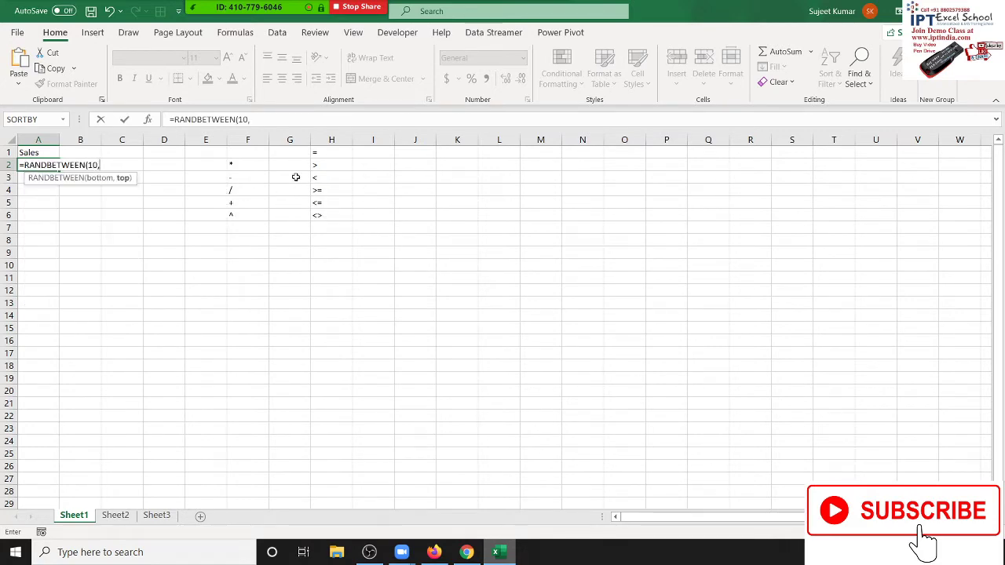
pyautogui.write('0)')
pyautogui.hotkey('ctrl', 'Return')
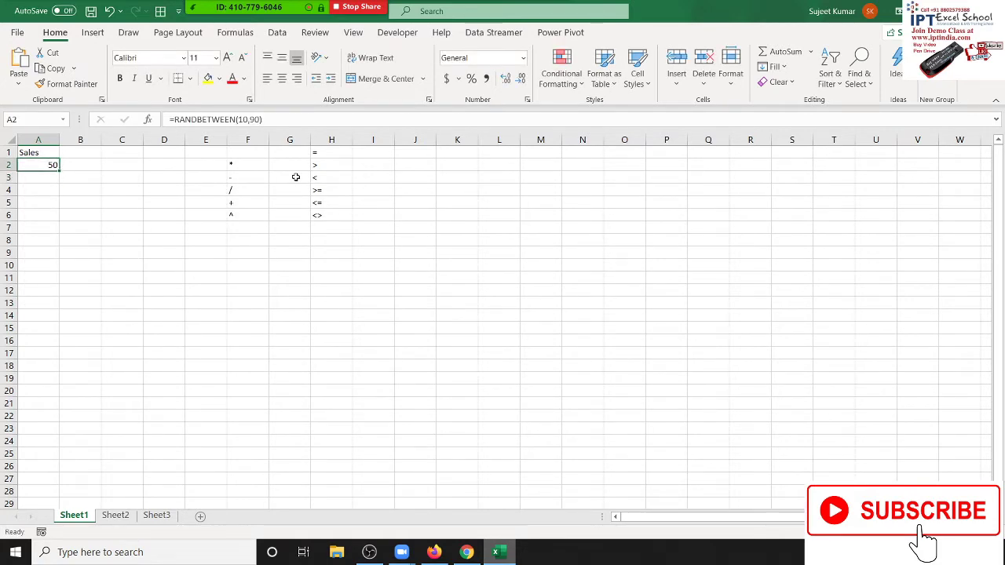
# - Fill the random formula down to A58 and paste it back as plain values
pyautogui.hotkey('shift', 'Down')
pyautogui.hotkey('shift', 'Down')
pyautogui.hotkey('shift', 'Down')
pyautogui.hotkey('ctrl', 'd')
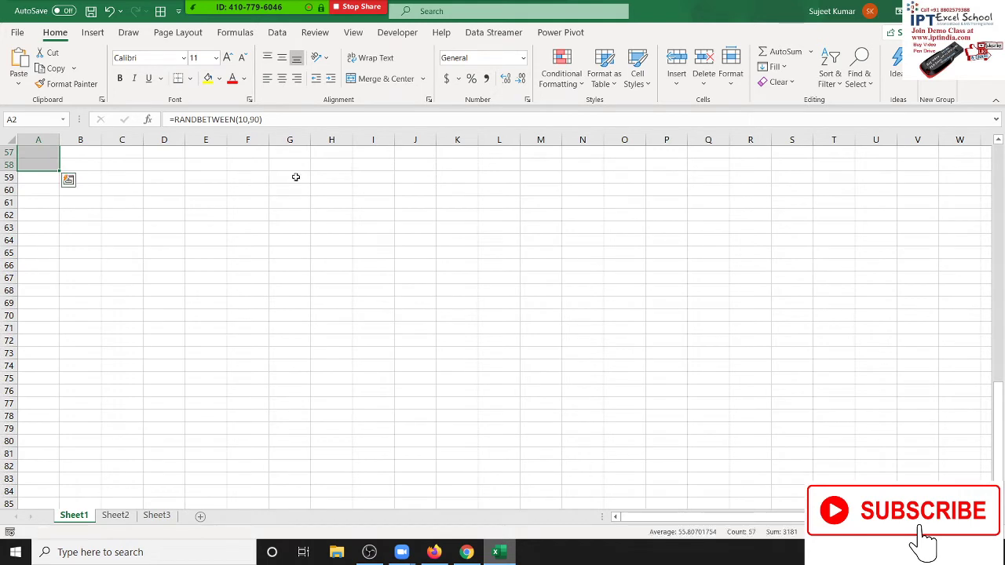
pyautogui.hotkey('ctrl', 'c')
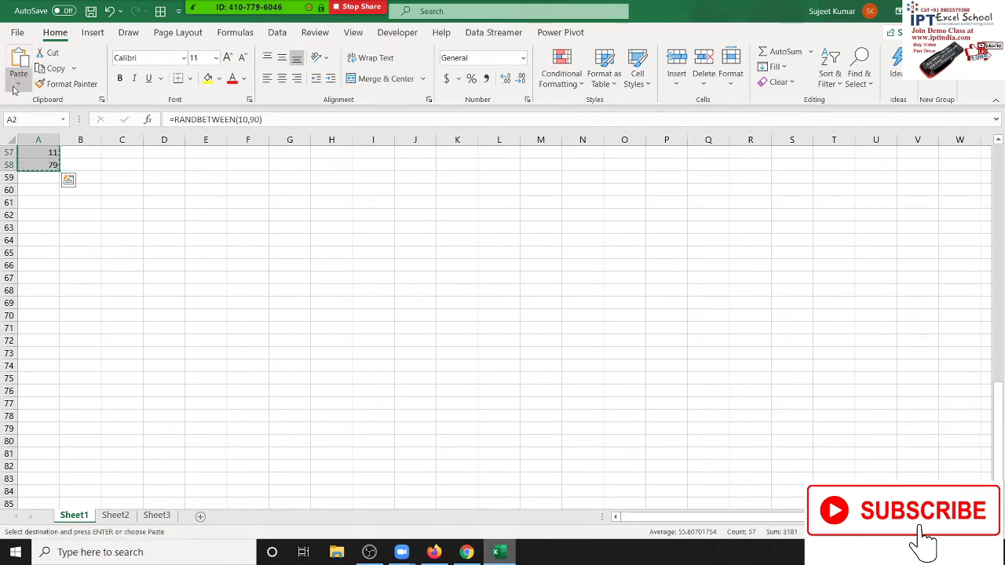
pyautogui.click(18, 82)
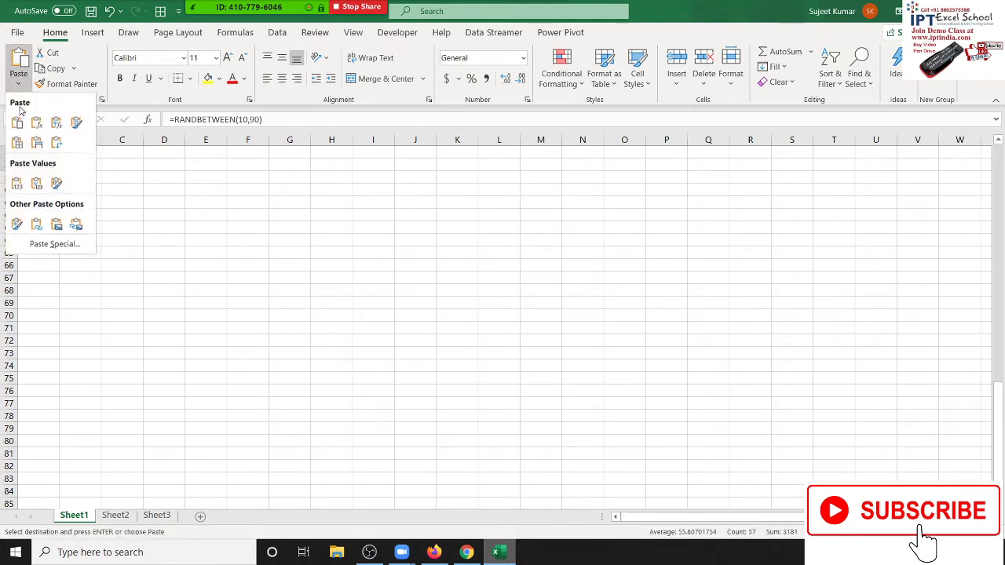
pyautogui.click(16, 184)
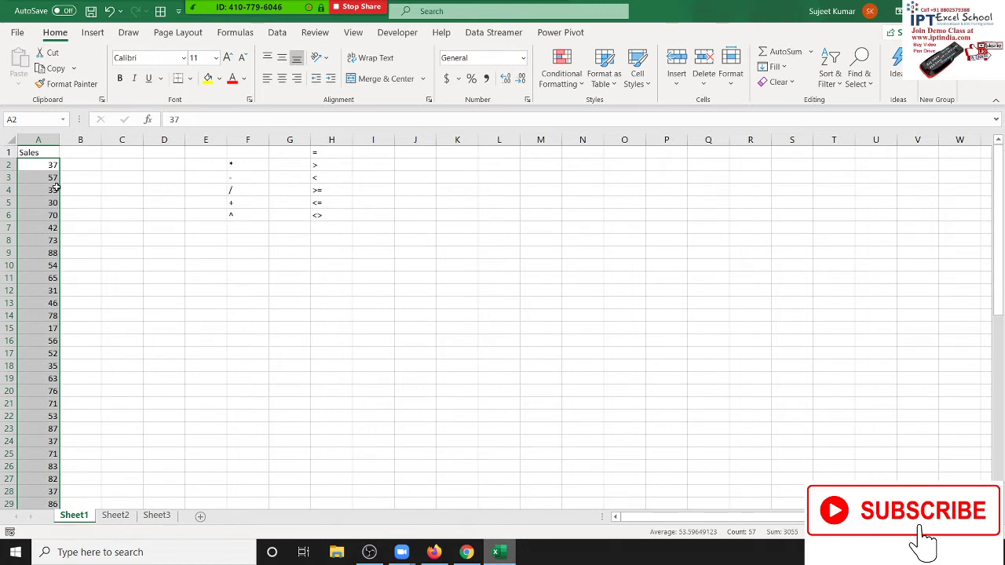
# - Enter =A2>50 in B2 and fill it down column B beside the Sales values
pyautogui.press('Up')
pyautogui.press('Right')
pyautogui.press('Down')
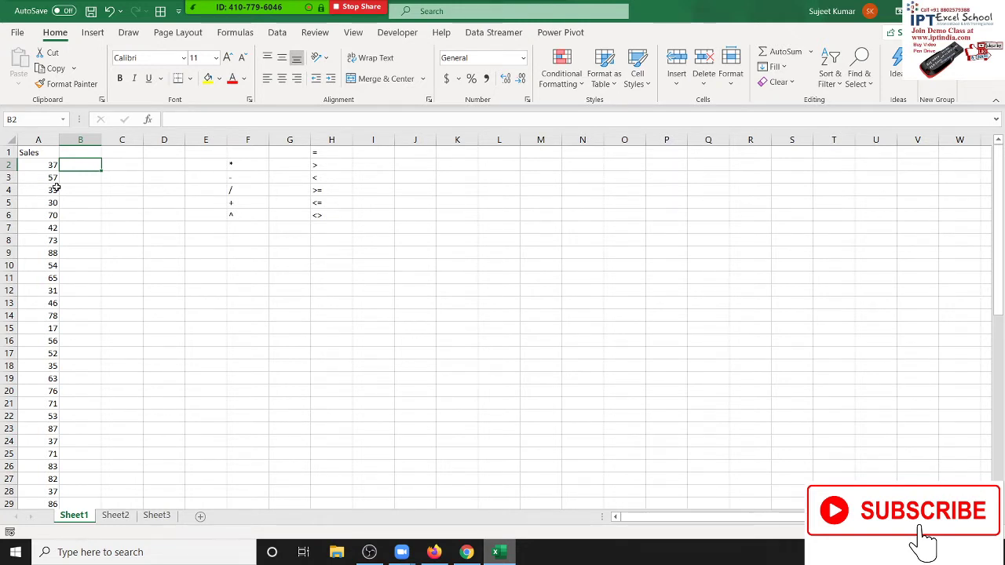
pyautogui.write('=')
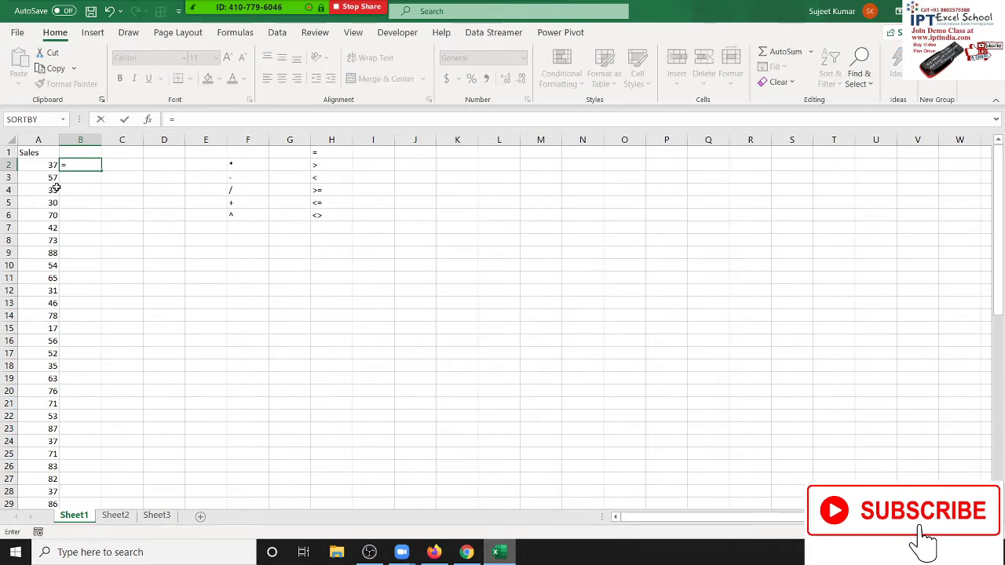
pyautogui.press('Left')
pyautogui.write('>')
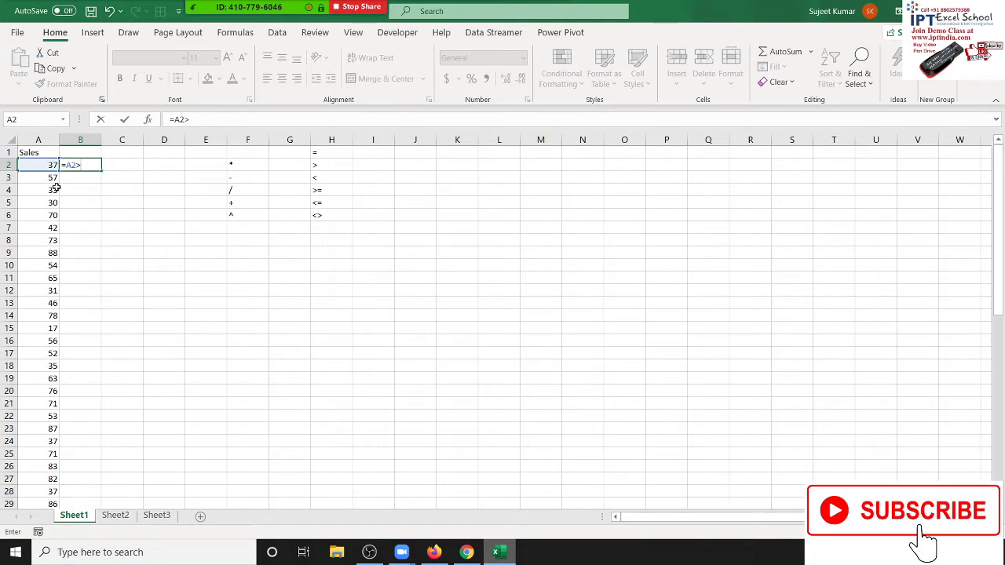
pyautogui.write('50')
pyautogui.press('Return')
pyautogui.press('Up')
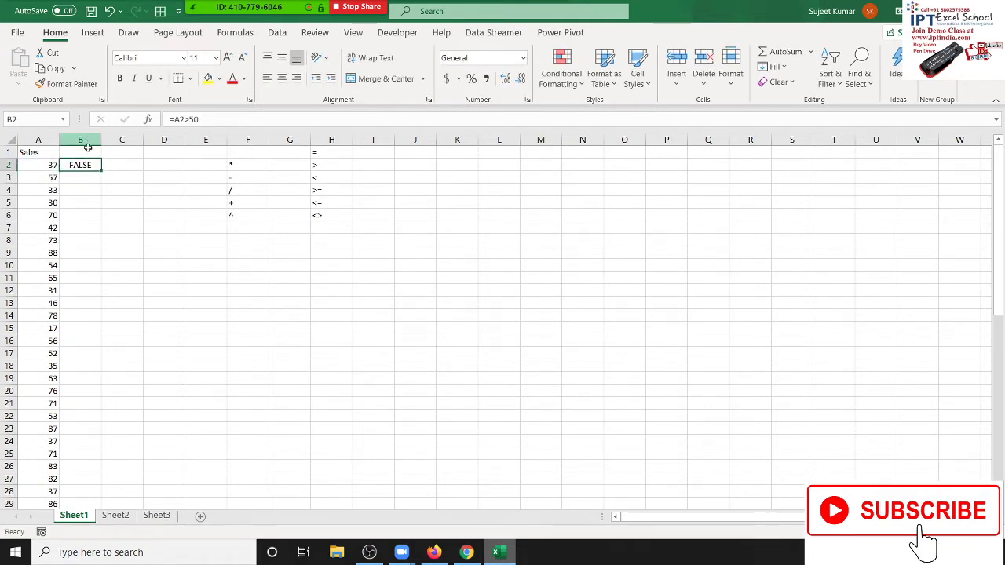
pyautogui.doubleClick(100, 171)
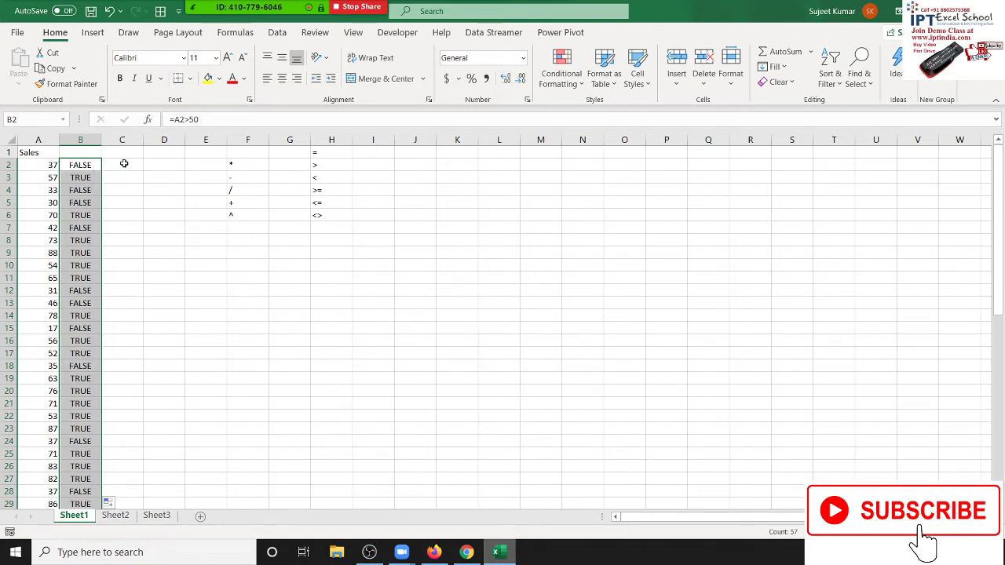
# - Enter =IF(B2,"OK","Pending") in C2 after abandoning a first attempt
pyautogui.click(129, 166)
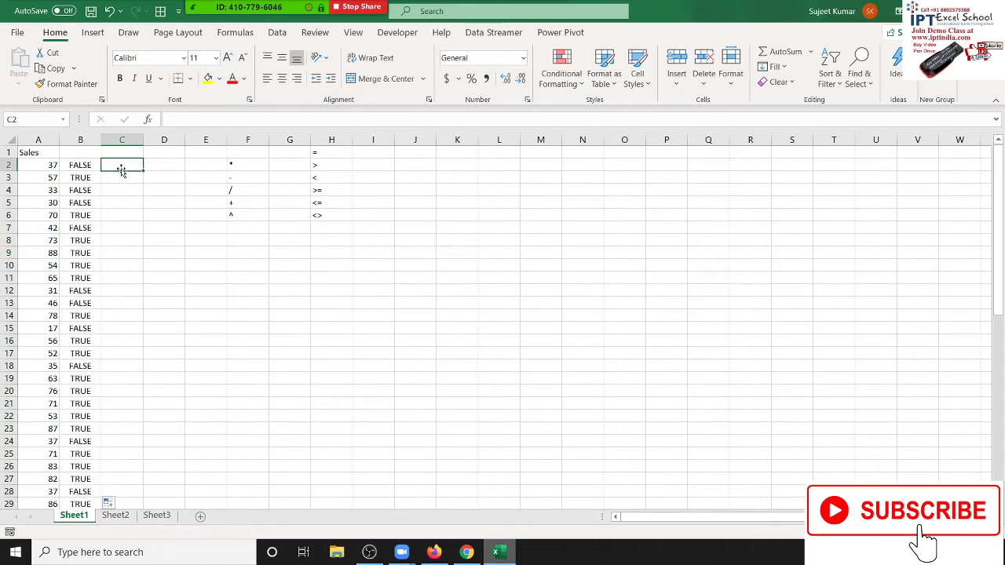
pyautogui.write('=IF(')
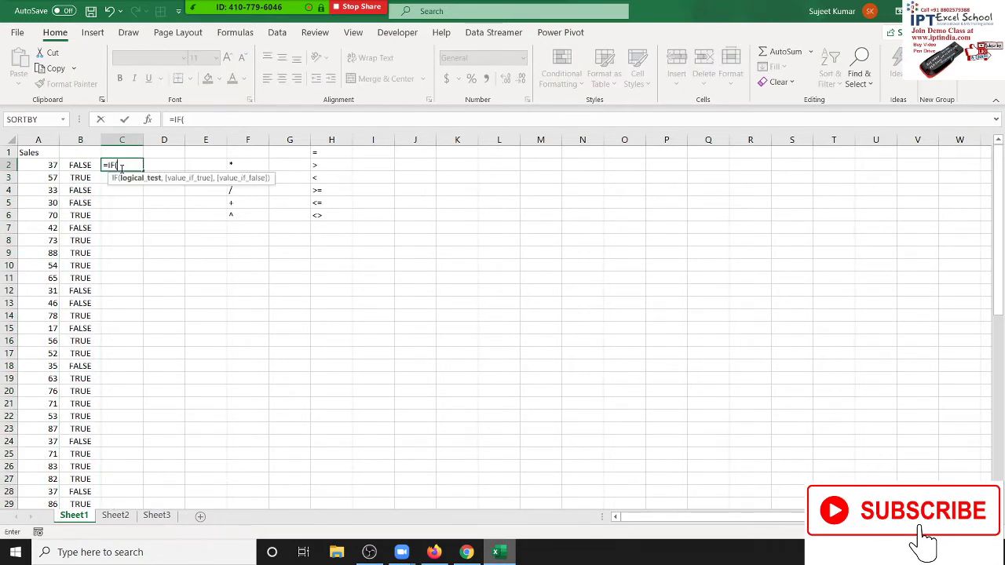
pyautogui.click(42, 175)
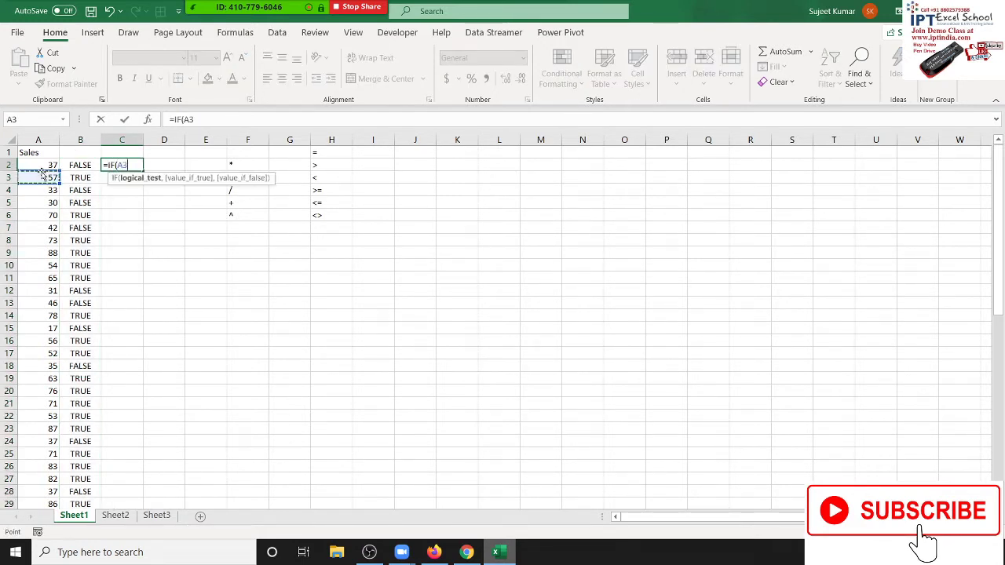
pyautogui.press('Escape')
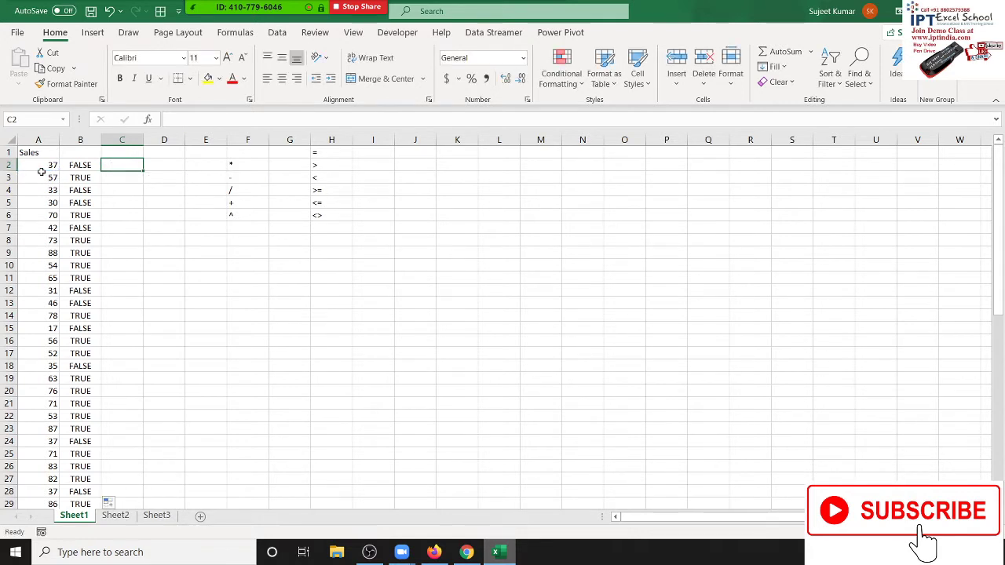
pyautogui.press('Left')
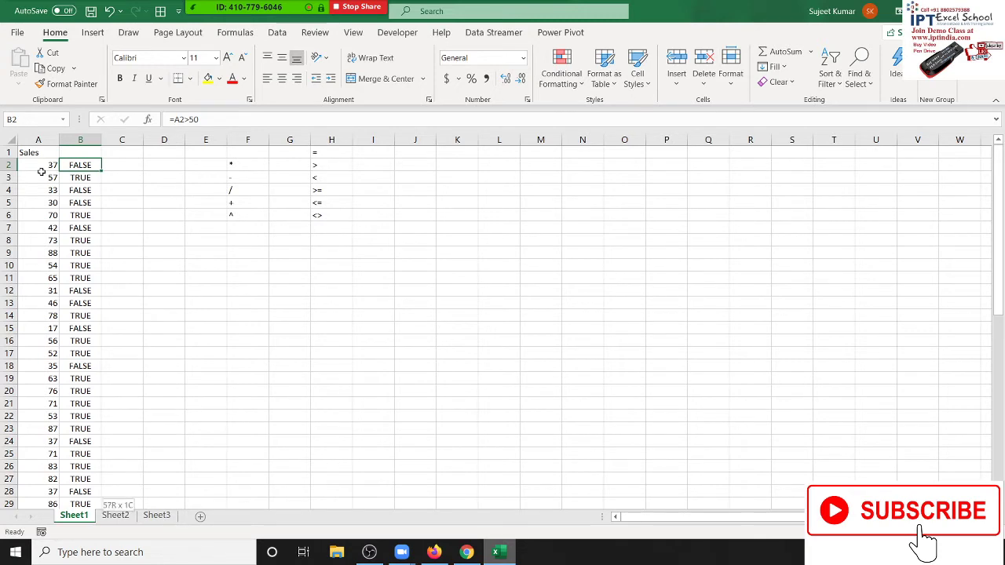
pyautogui.hotkey('ctrl', 'Down')
pyautogui.hotkey('ctrl', 'Up')
pyautogui.hotkey('ctrl', 'Up')
pyautogui.press('Right')
pyautogui.press('Down')
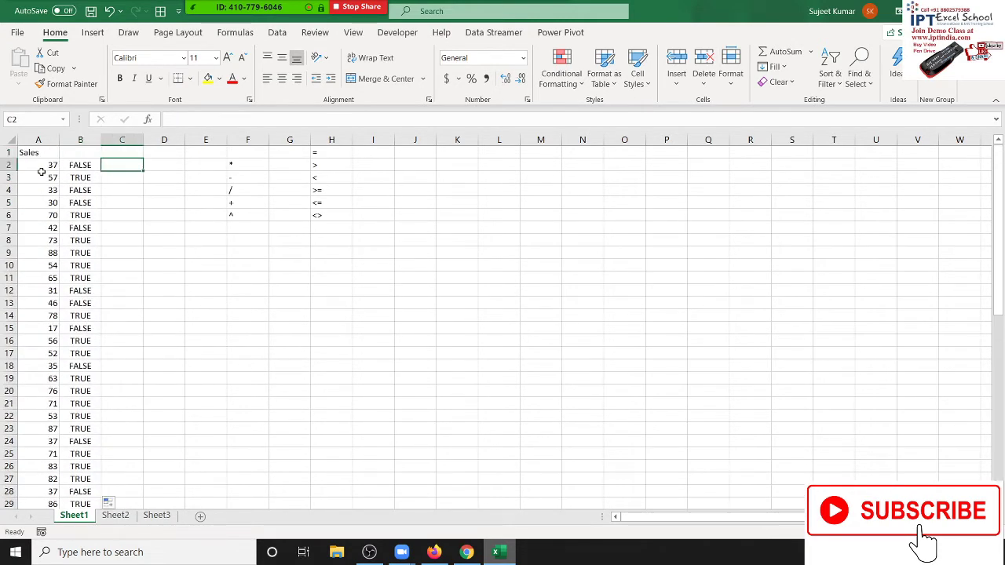
pyautogui.write('=')
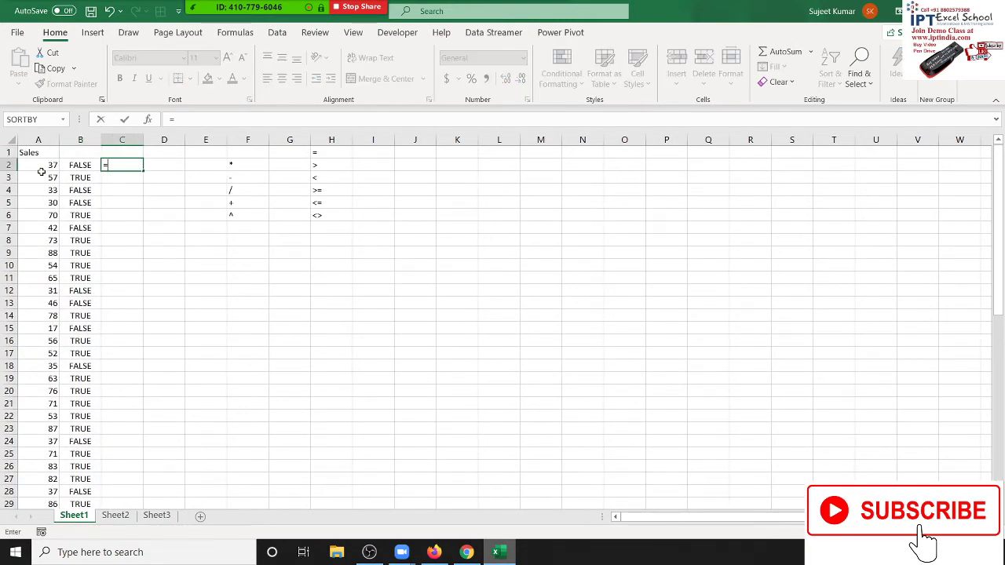
pyautogui.write('IF(')
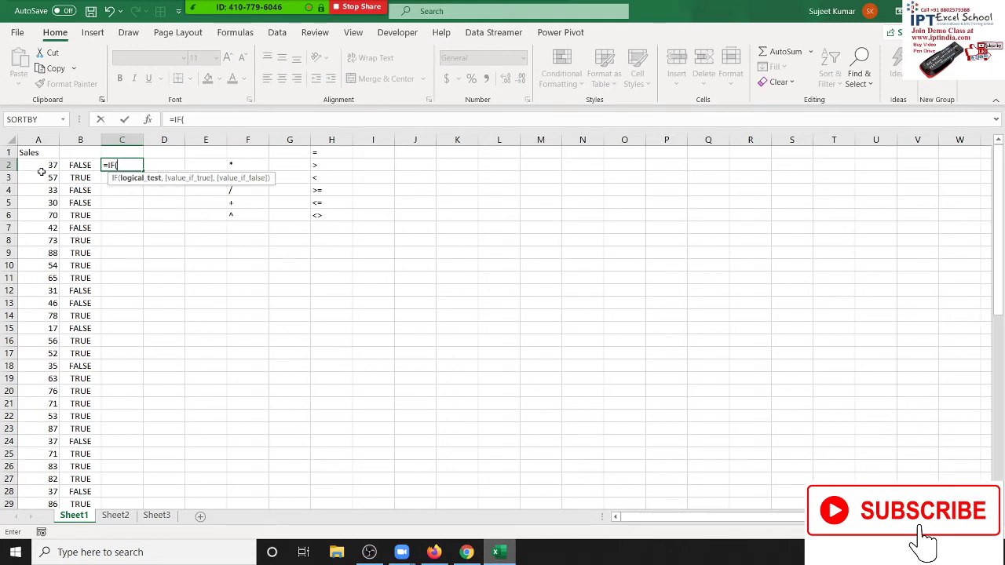
pyautogui.press('Left')
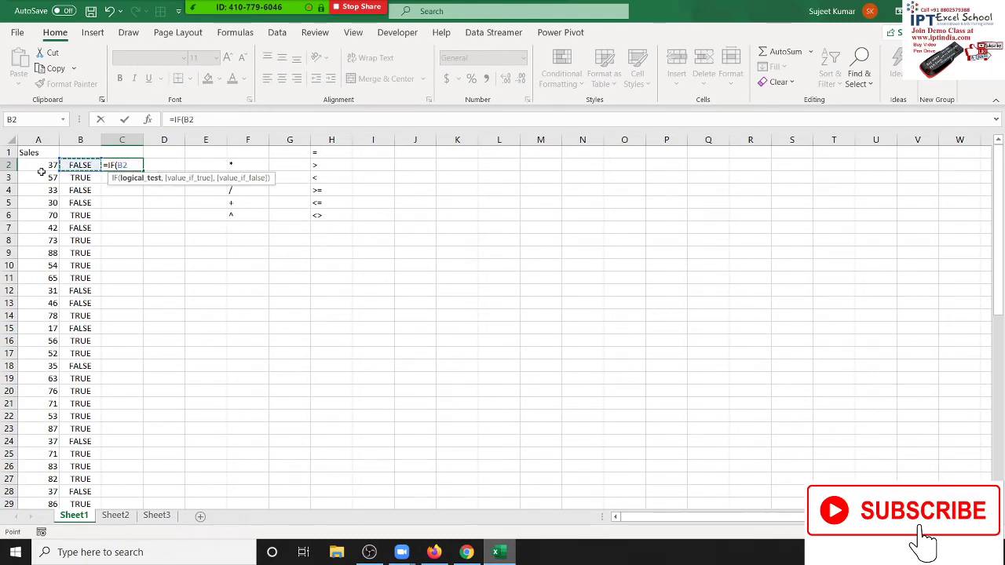
pyautogui.write(',')
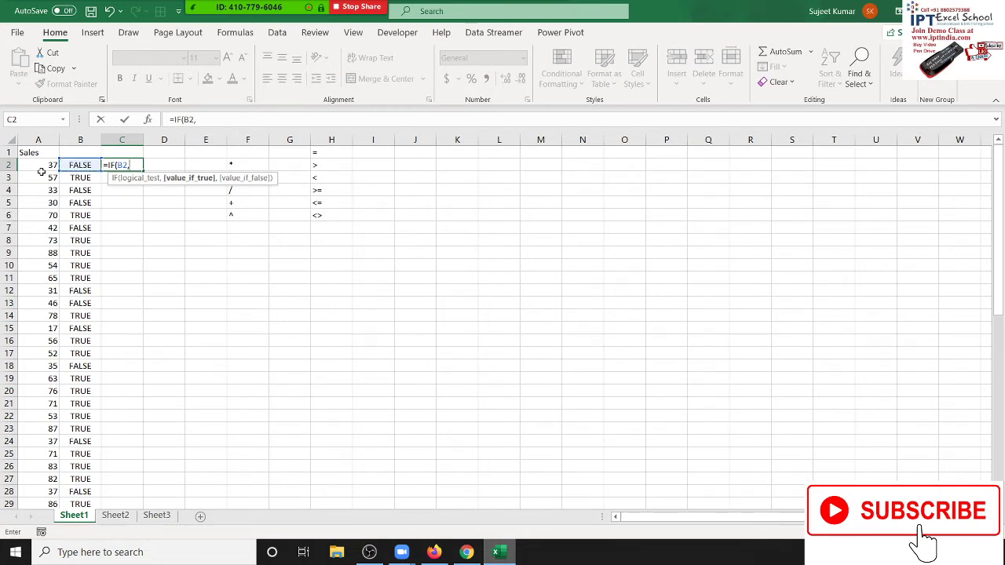
pyautogui.write('"OK')
pyautogui.write('","')
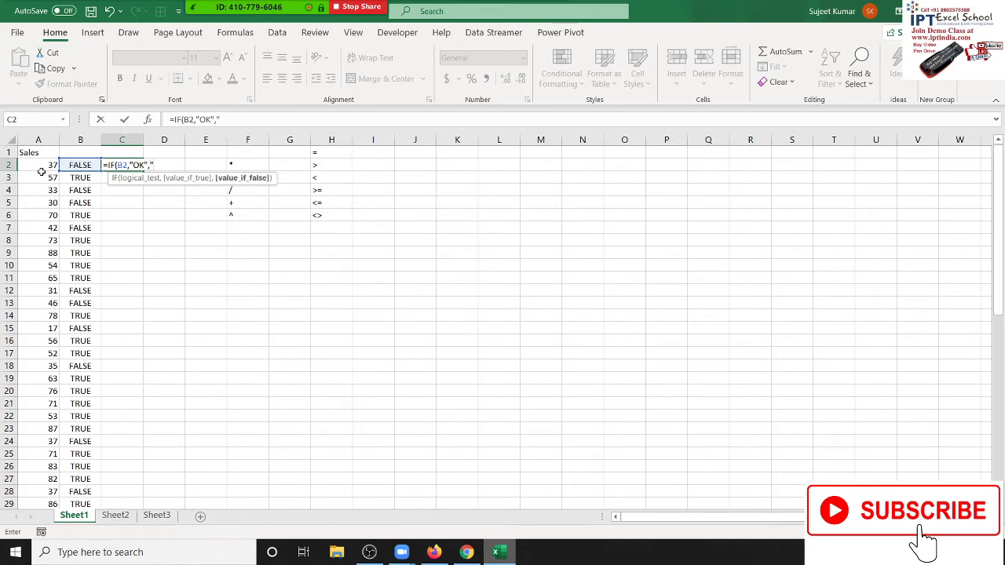
pyautogui.write('Pend')
pyautogui.write('ing"')
pyautogui.write(')')
pyautogui.press('Return')
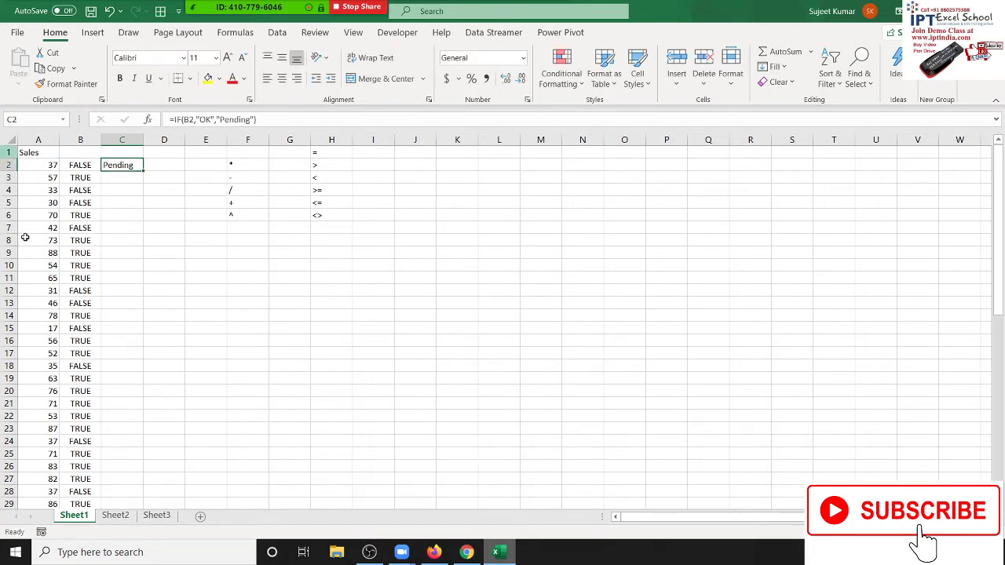
# - Review C2's IF arguments B2, "OK" and "Pending", leaving the formula unchanged
pyautogui.doubleClick(127, 163)
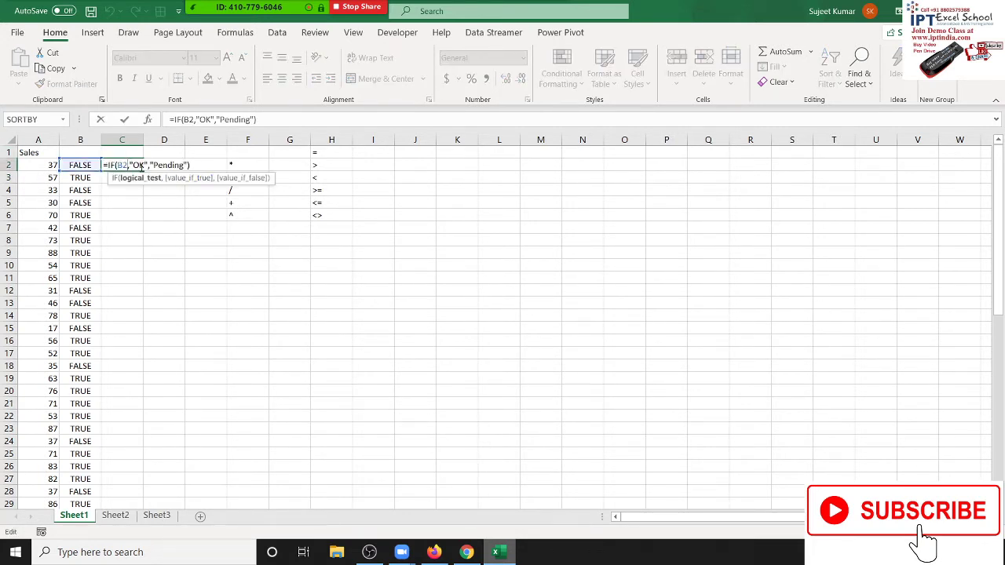
pyautogui.click(116, 178)
pyautogui.press('Right')
pyautogui.press('Right')
pyautogui.hotkey('shift', 'Right')
pyautogui.hotkey('shift', 'Right')
pyautogui.hotkey('shift', 'Right')
pyautogui.press('Right')
pyautogui.press('Right')
pyautogui.hotkey('shift', 'Right')
pyautogui.hotkey('shift', 'Right')
pyautogui.hotkey('shift', 'Right')
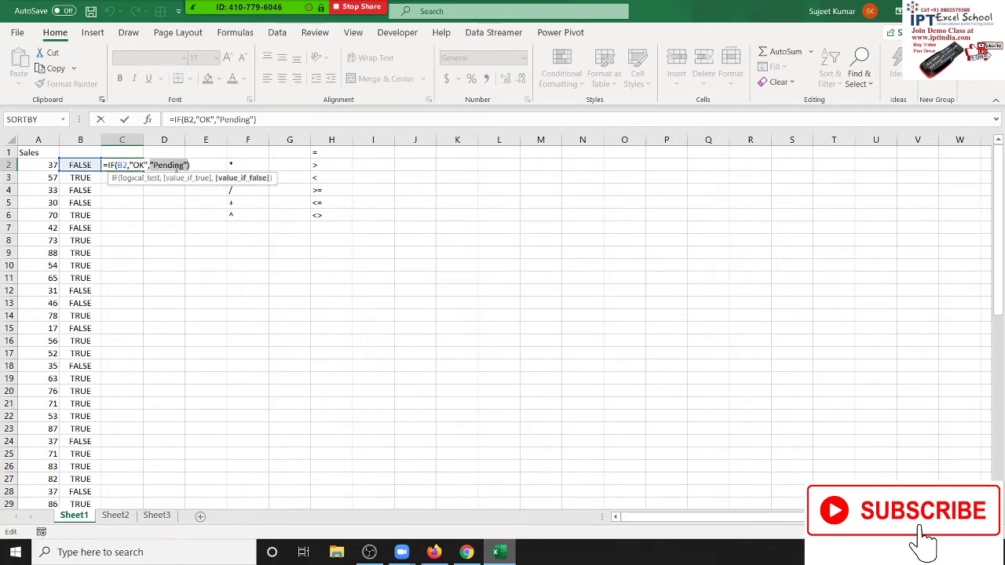
pyautogui.press('Return')
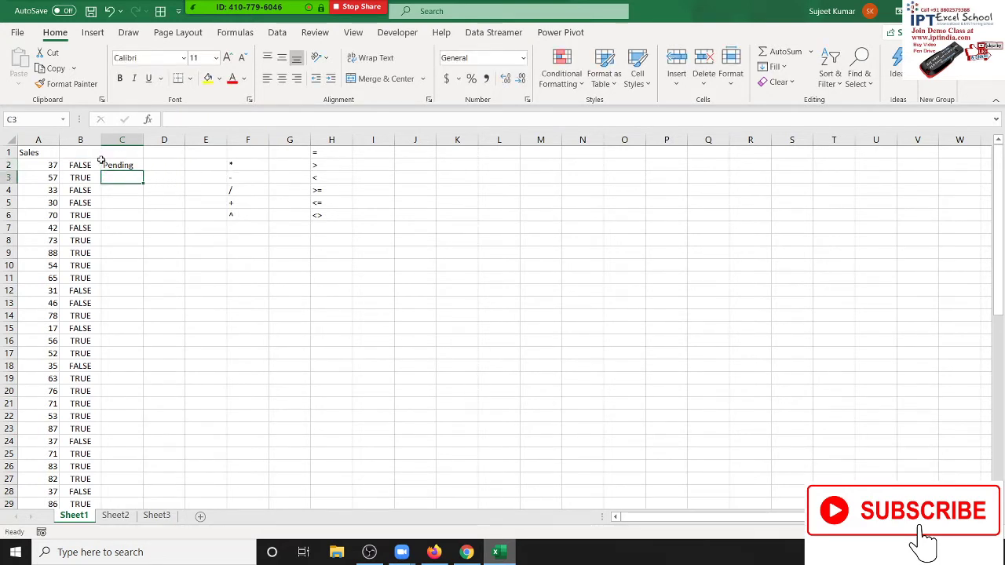
# - Enter =IF(A3>50,"OK","Pending") in C3, correcting the threshold from 55 to 50
pyautogui.write('=I')
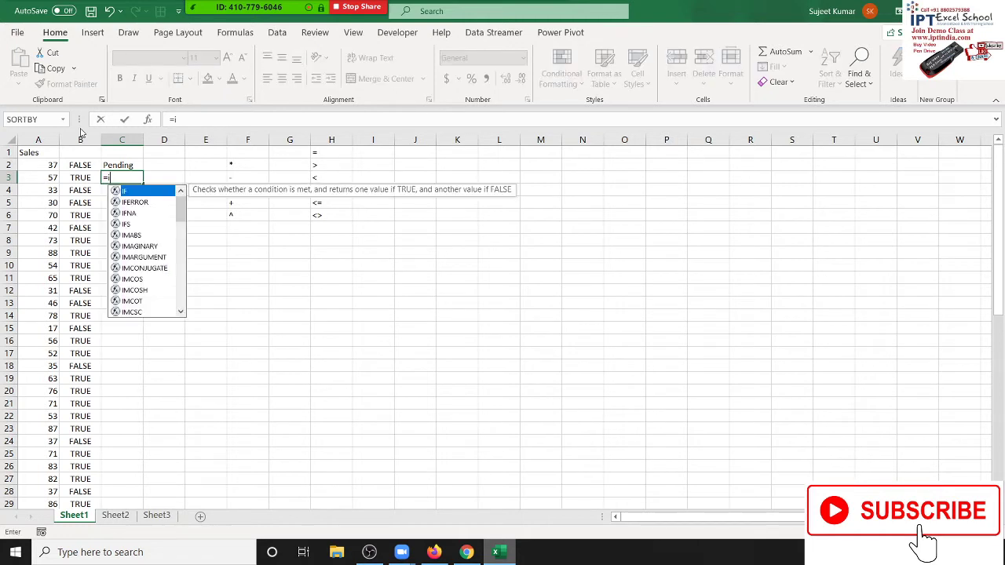
pyautogui.write('F(')
pyautogui.press('Left')
pyautogui.press('Left')
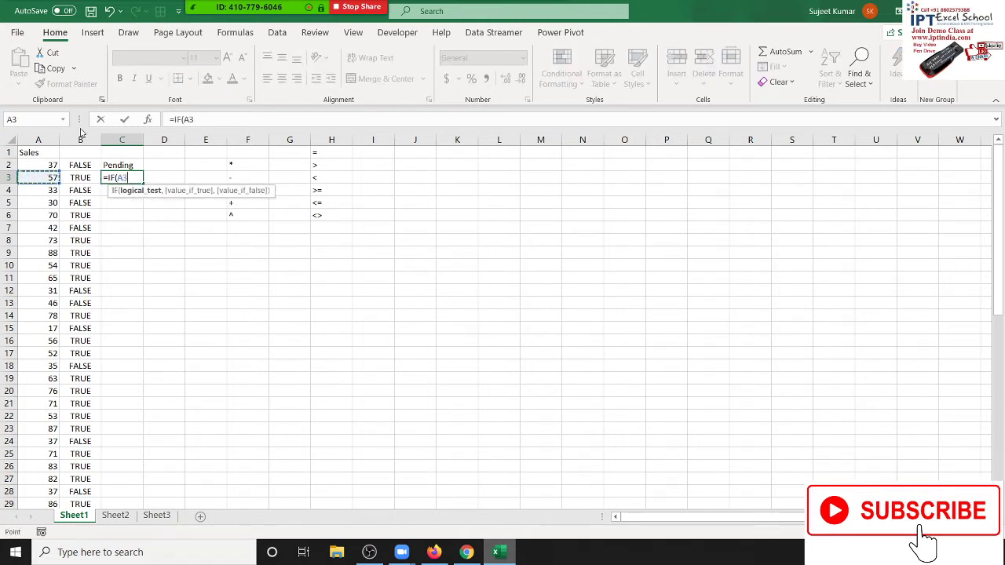
pyautogui.write('>55')
pyautogui.press('BackSpace')
pyautogui.write('0')
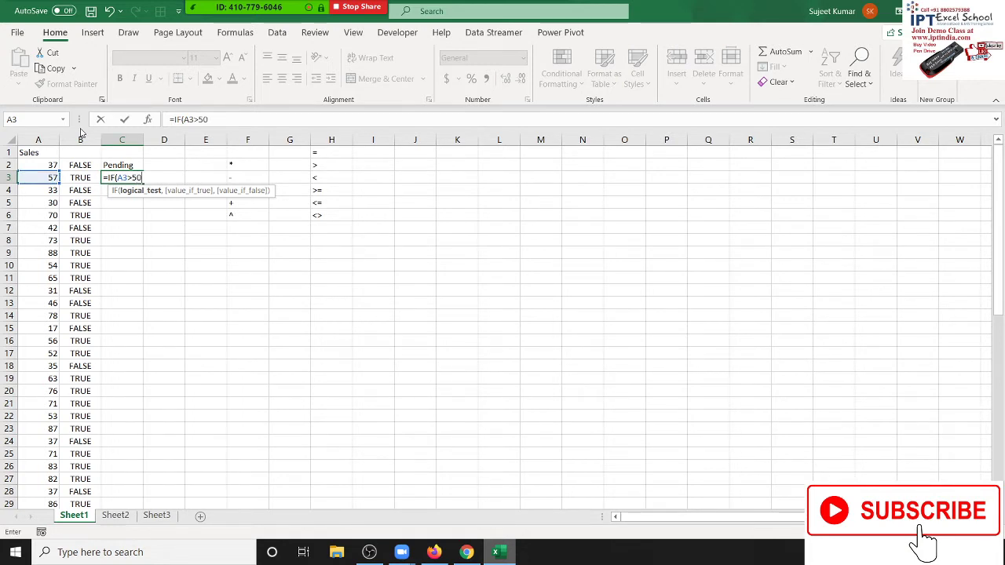
pyautogui.write(',"OK')
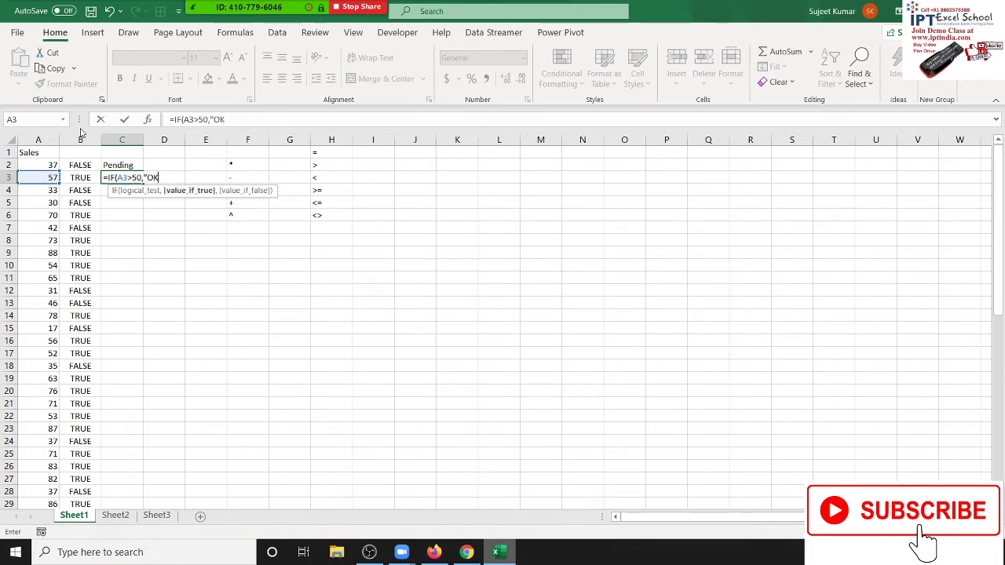
pyautogui.write('","P')
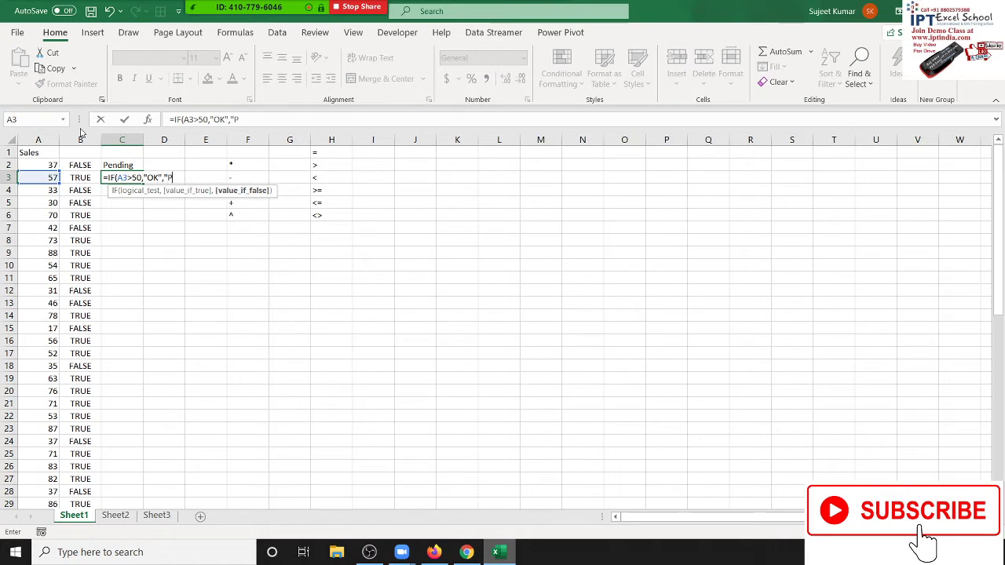
pyautogui.write('end')
pyautogui.write('ing')
pyautogui.press('Return')
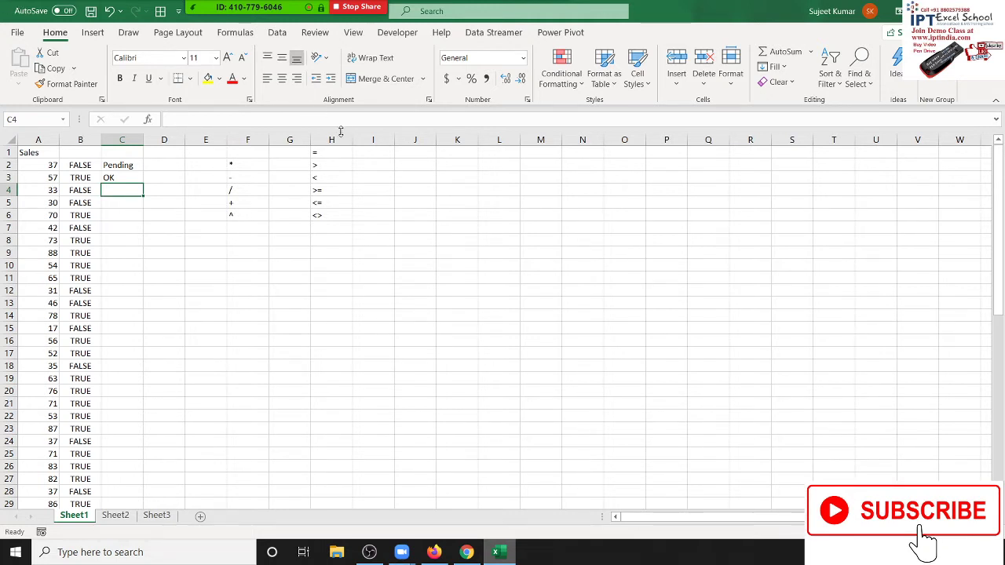
# - Use the screen-share toolbar, then bring up the OBS Studio window from the taskbar
pyautogui.moveTo(166, 5)
pyautogui.click(141, 15)
pyautogui.click(65, 15)
pyautogui.click(65, 15)
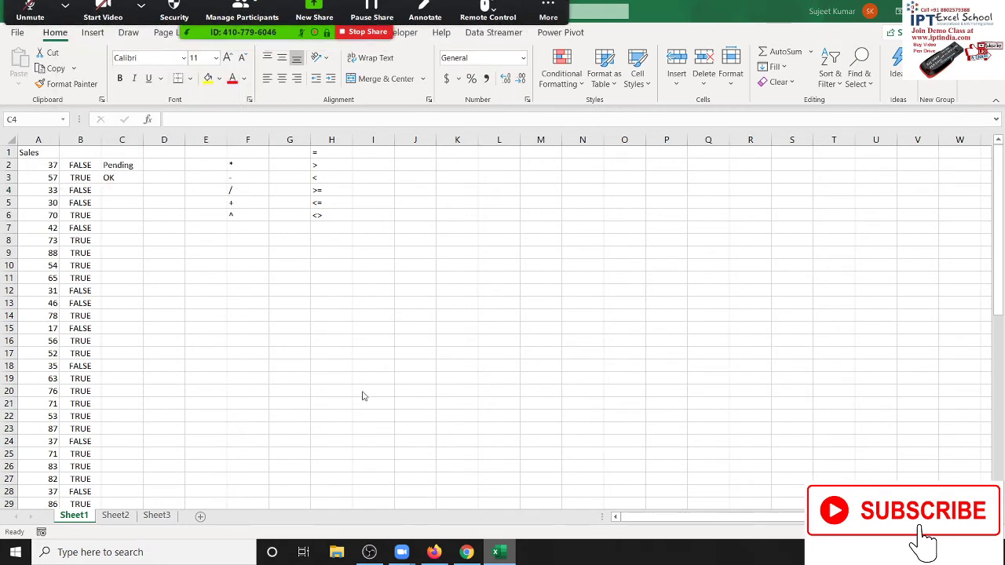
pyautogui.click(372, 553)
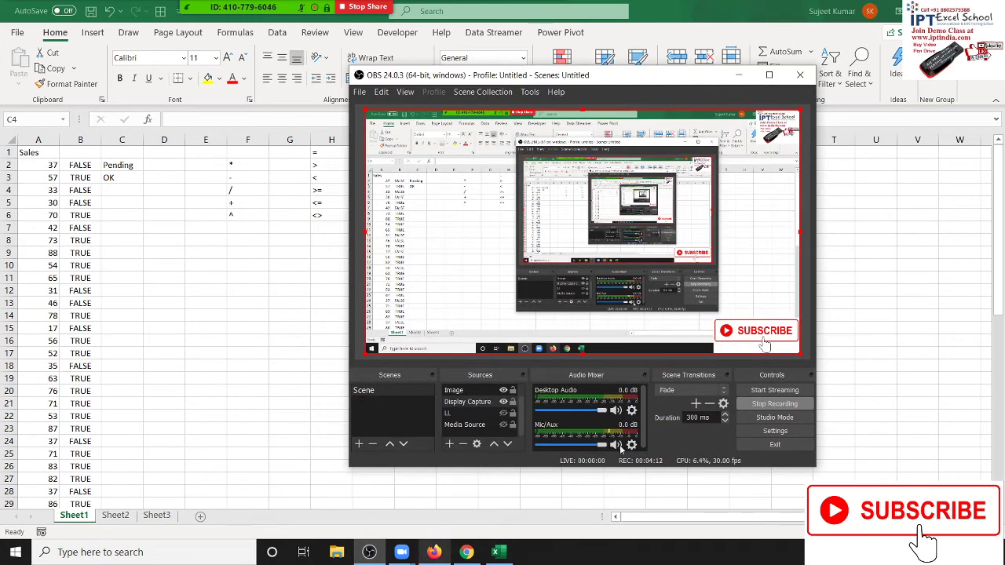
# - Mute and then unmute the Mic/Aux channel, and minimize OBS back to the worksheet
pyautogui.click(615, 445)
pyautogui.moveTo(29, 11)
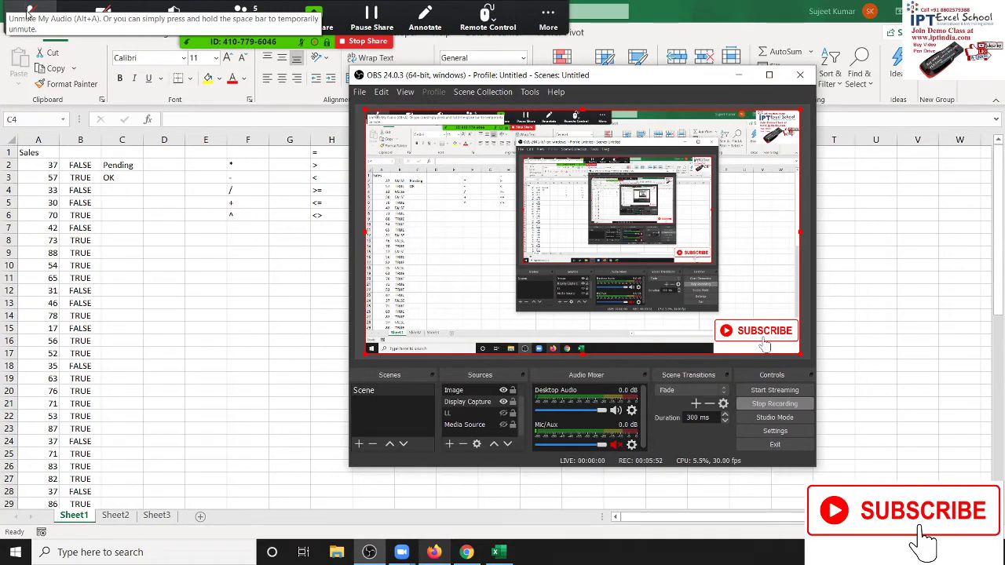
pyautogui.click(615, 445)
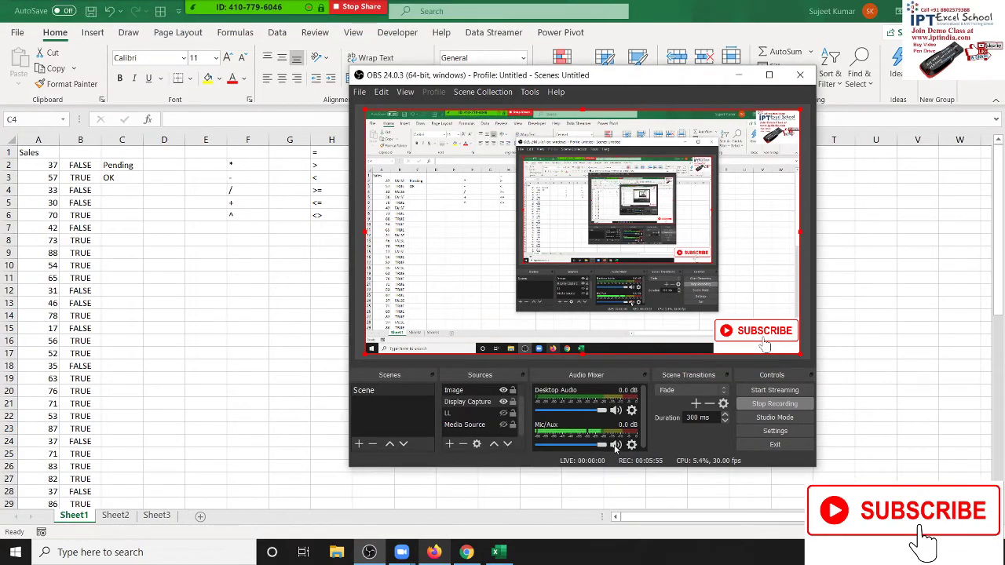
pyautogui.click(738, 74)
pyautogui.click(196, 239)
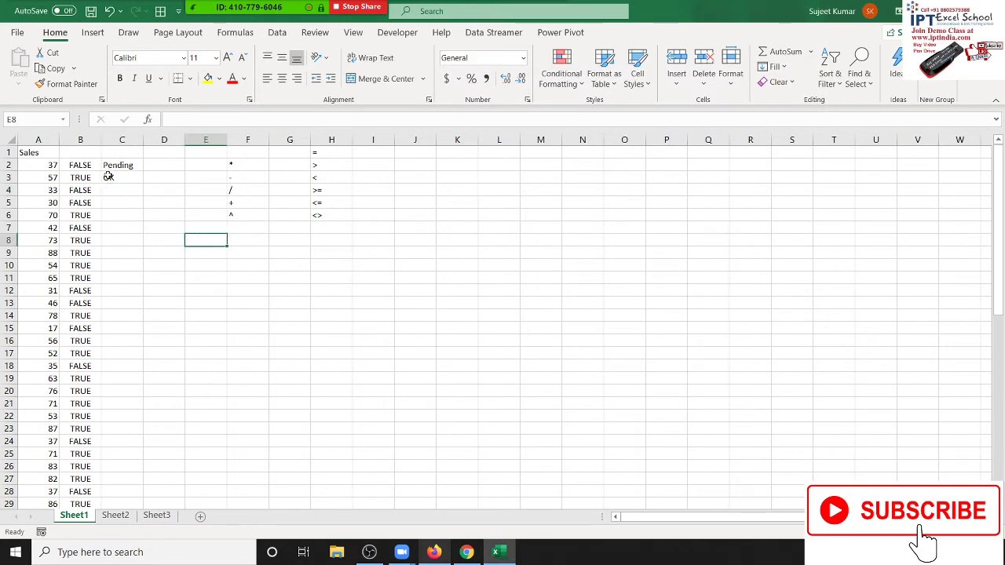
pyautogui.doubleClick(108, 176)
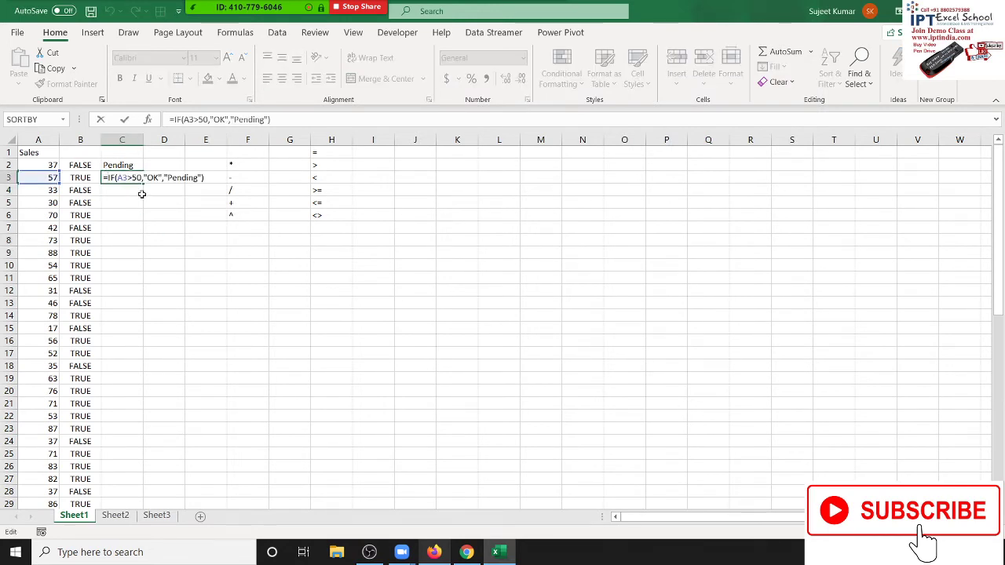
pyautogui.press('Right')
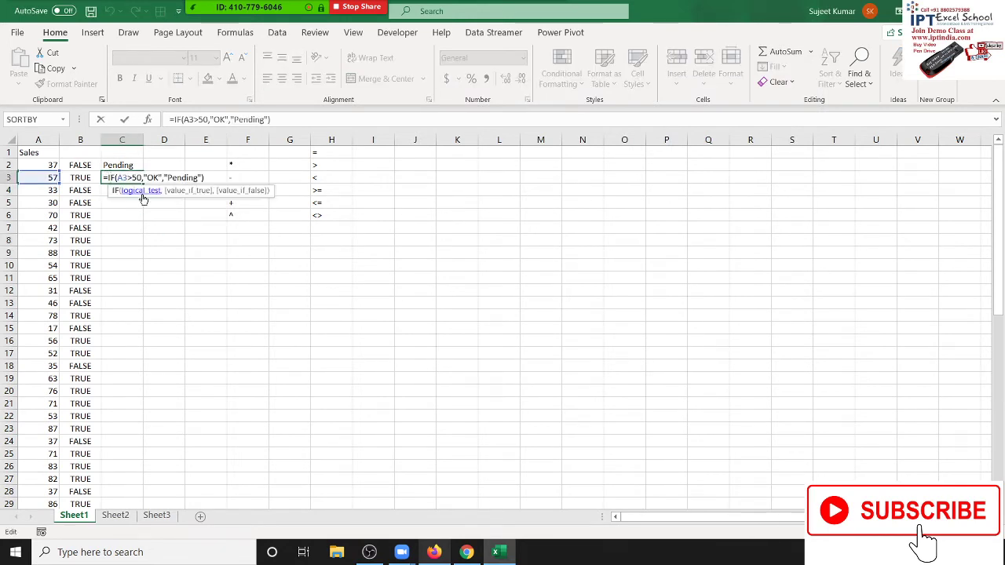
pyautogui.press('Right')
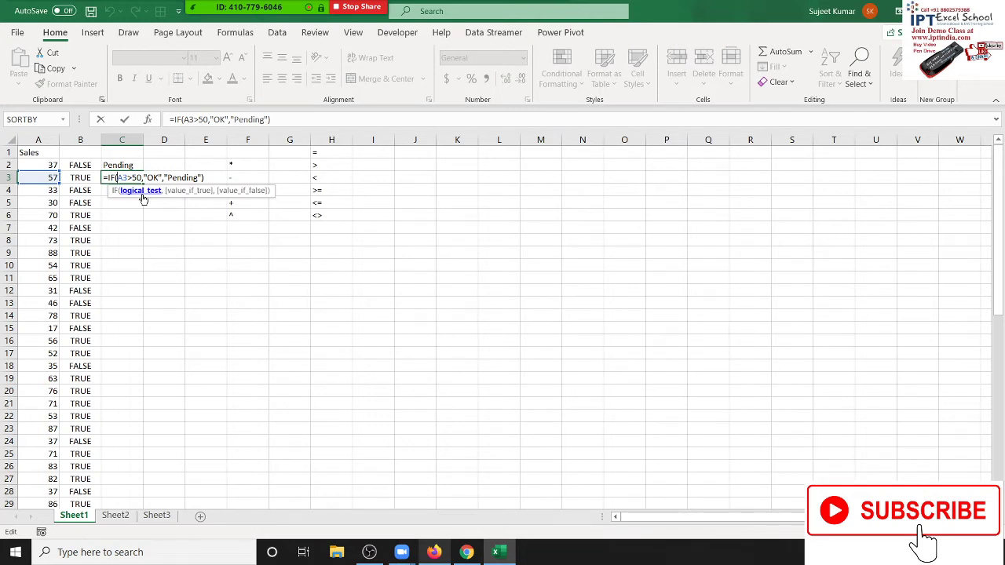
pyautogui.hotkey('shift', 'Right')
pyautogui.hotkey('shift', 'Right')
pyautogui.hotkey('shift', 'Right')
pyautogui.hotkey('shift', 'Right')
pyautogui.hotkey('shift', 'Right')
pyautogui.moveTo(247, 4)
pyautogui.press('BackSpace')
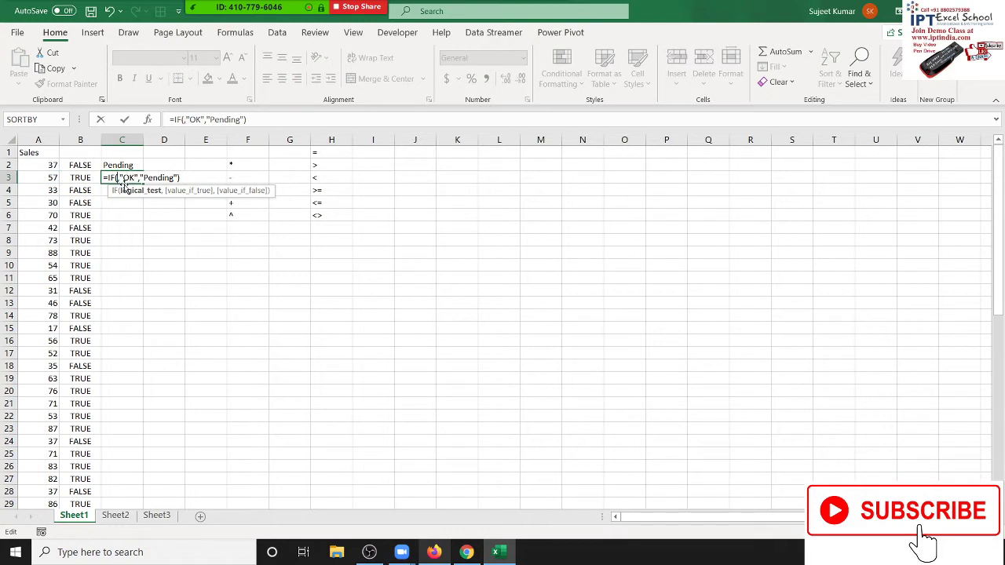
pyautogui.hotkey('ctrl', 'Return')
# - In D8, cancel an equals-sign entry and start a formula with +i instead
pyautogui.click(173, 240)
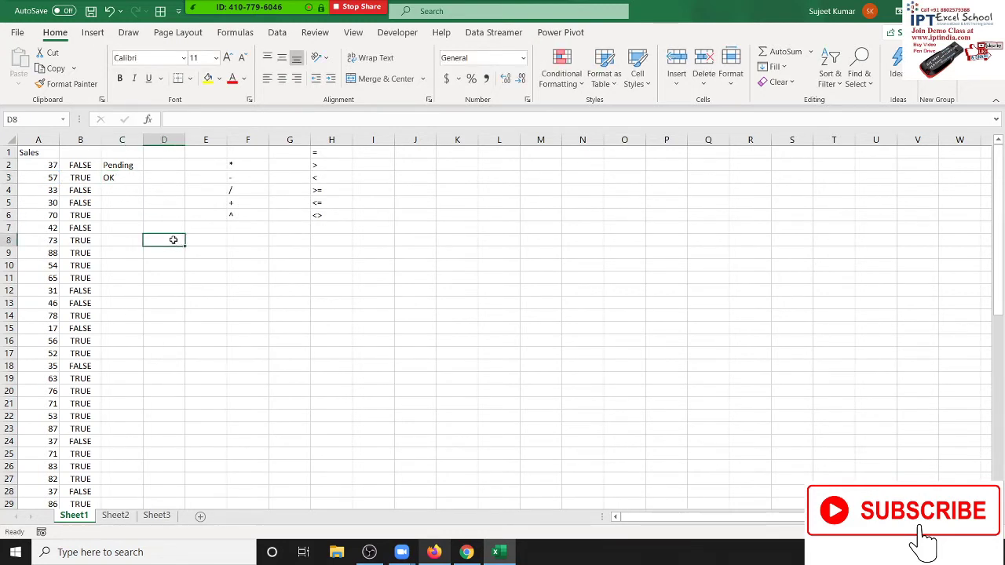
pyautogui.write('=')
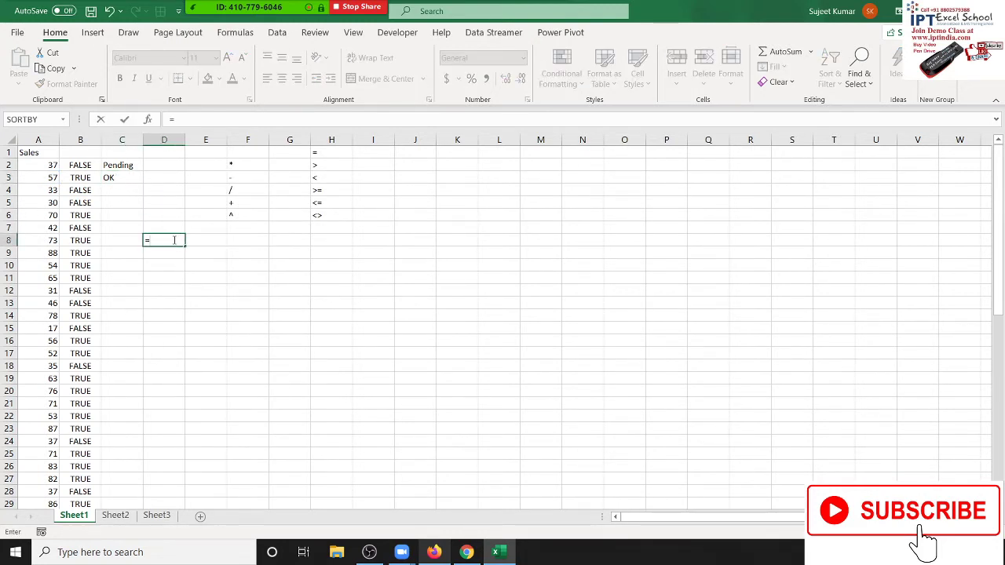
pyautogui.press('Escape')
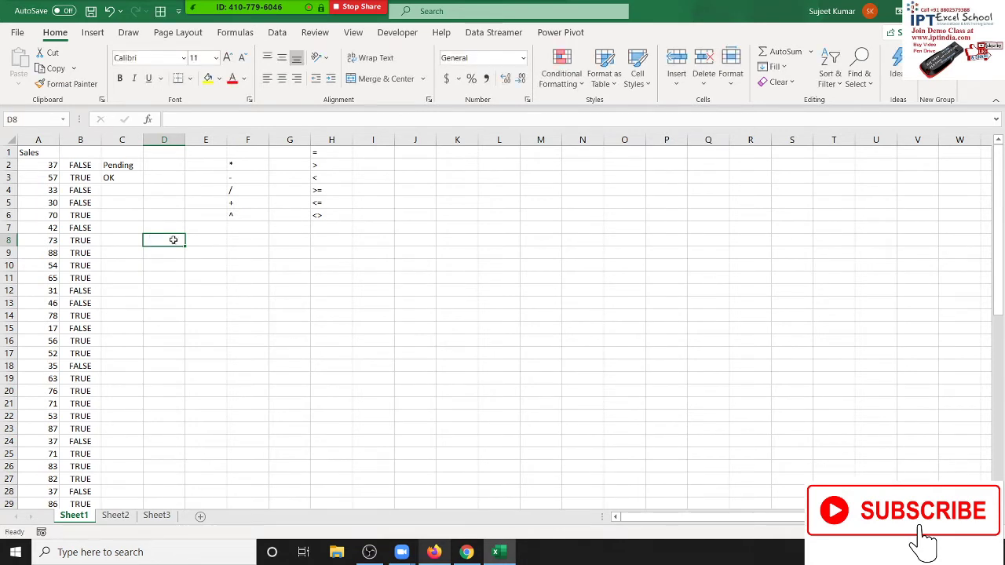
pyautogui.write('=')
pyautogui.write('+')
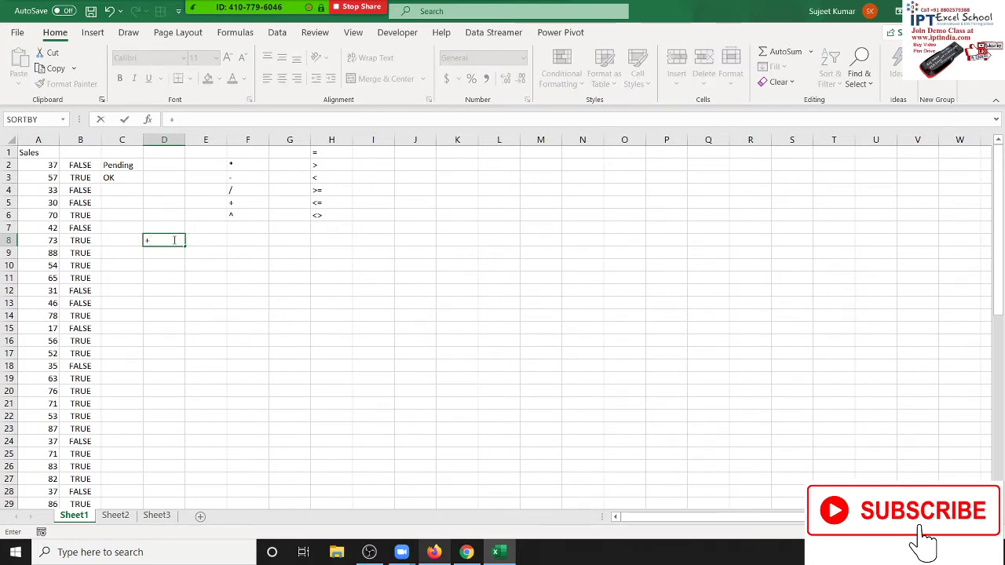
pyautogui.write('i')
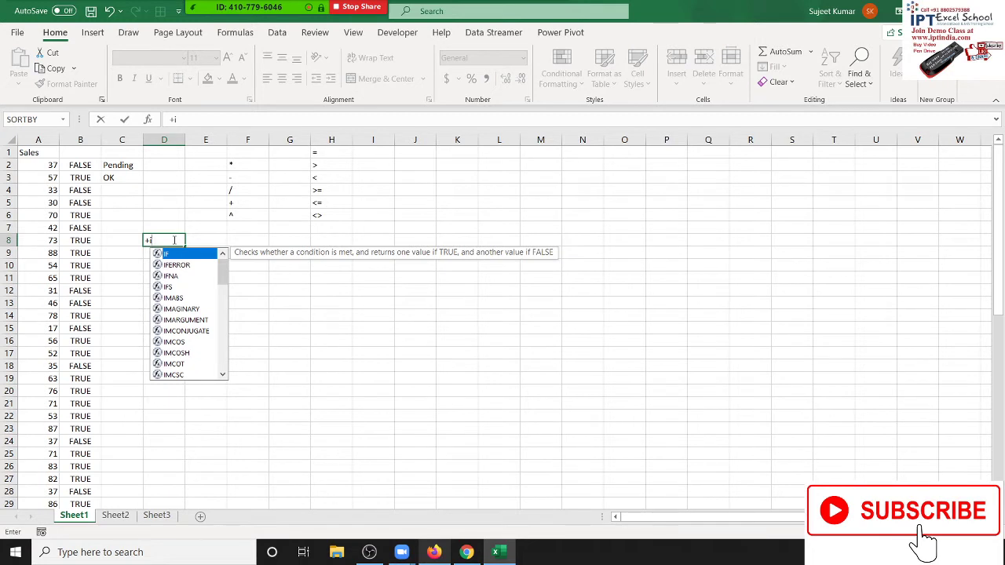
# - Compare the IF, IFERROR and IFNA suggestions and accept IF, giving +IF( in D8
pyautogui.write('f')
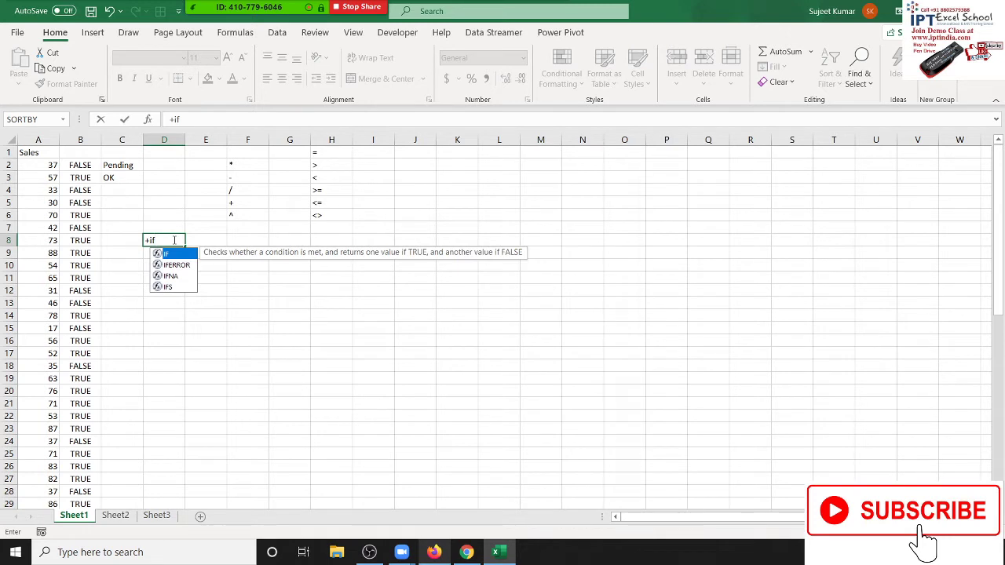
pyautogui.press('Down')
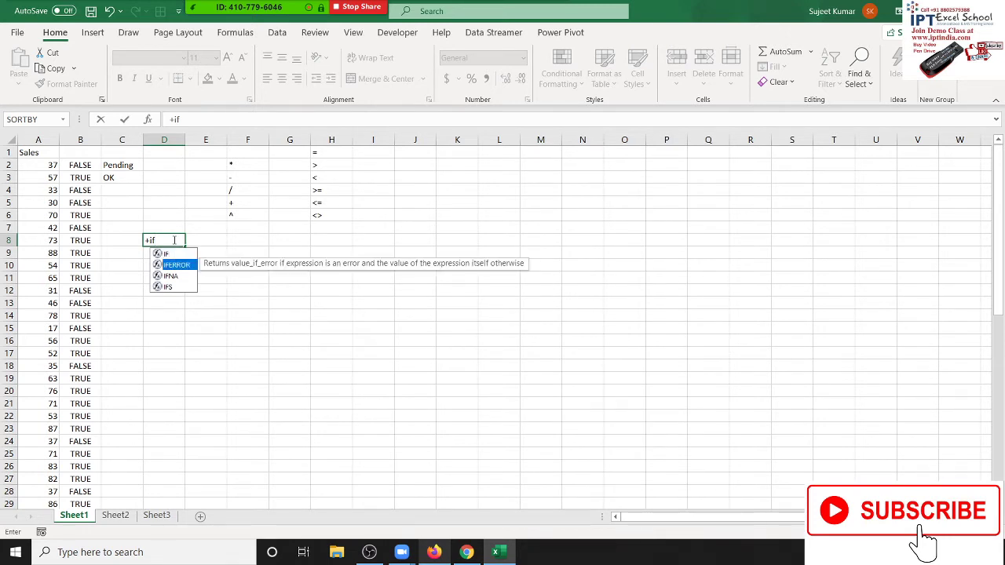
pyautogui.press('Up')
pyautogui.press('Down')
pyautogui.press('Down')
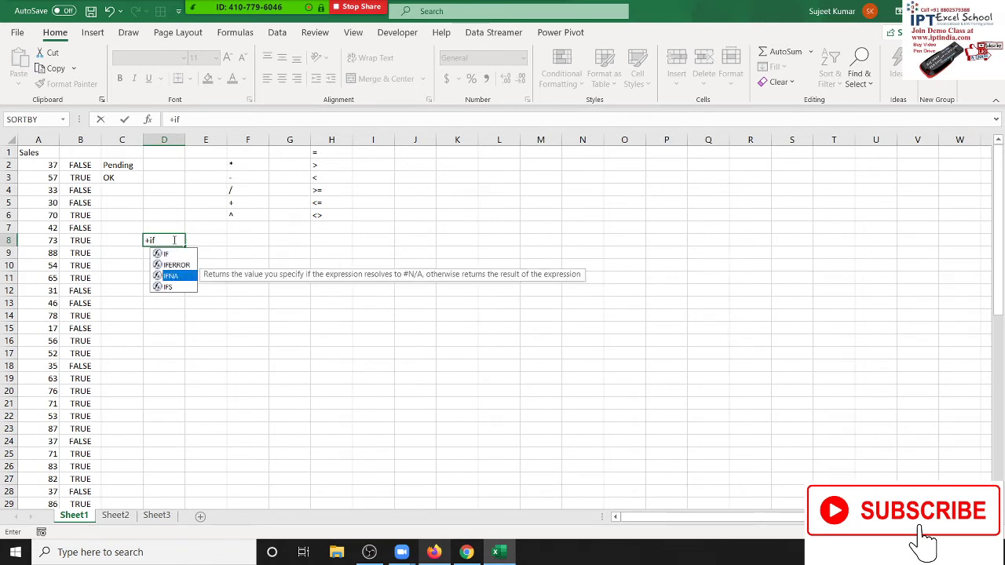
pyautogui.press('Up')
pyautogui.press('Up')
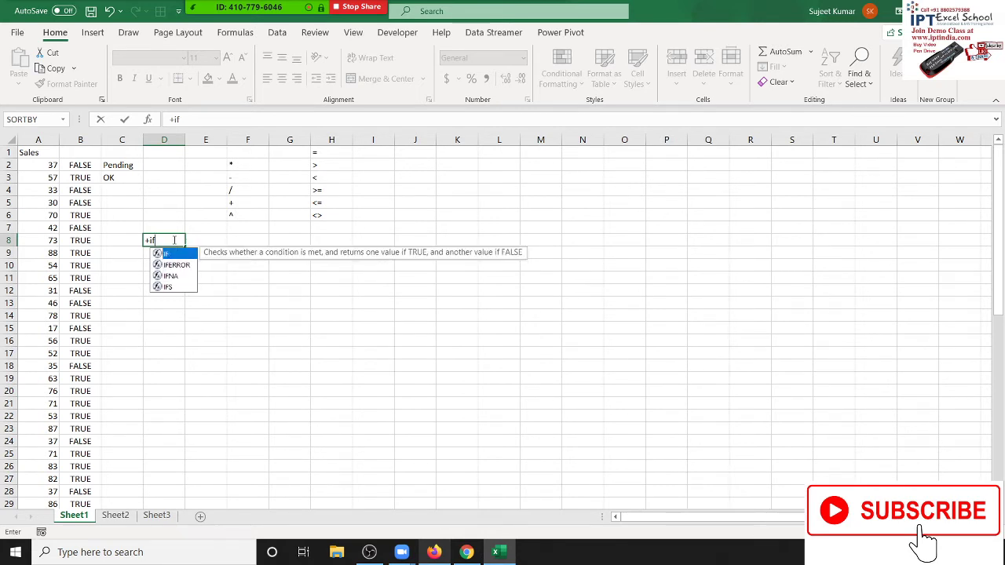
pyautogui.press('Down')
pyautogui.press('Down')
pyautogui.press('Up')
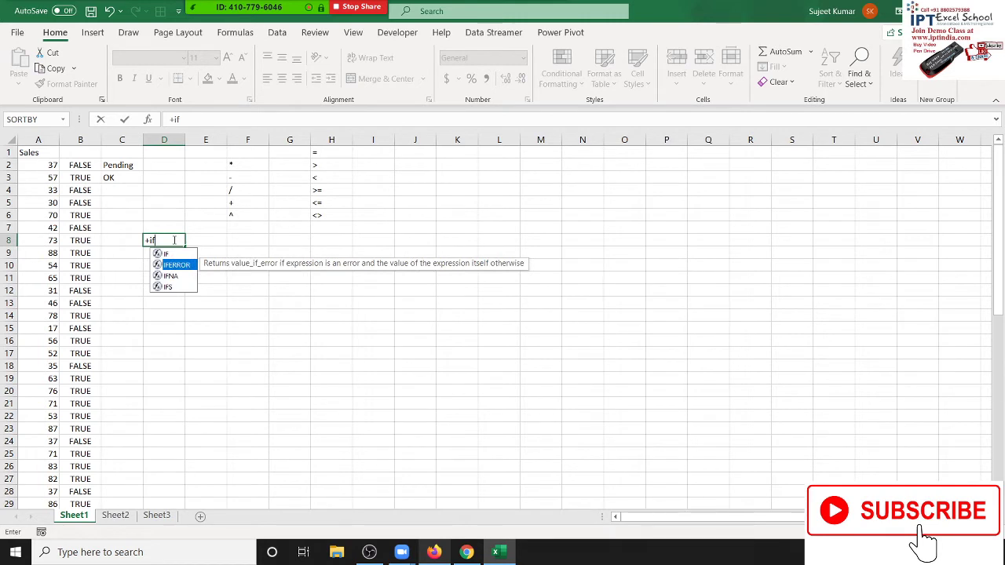
pyautogui.press('Up')
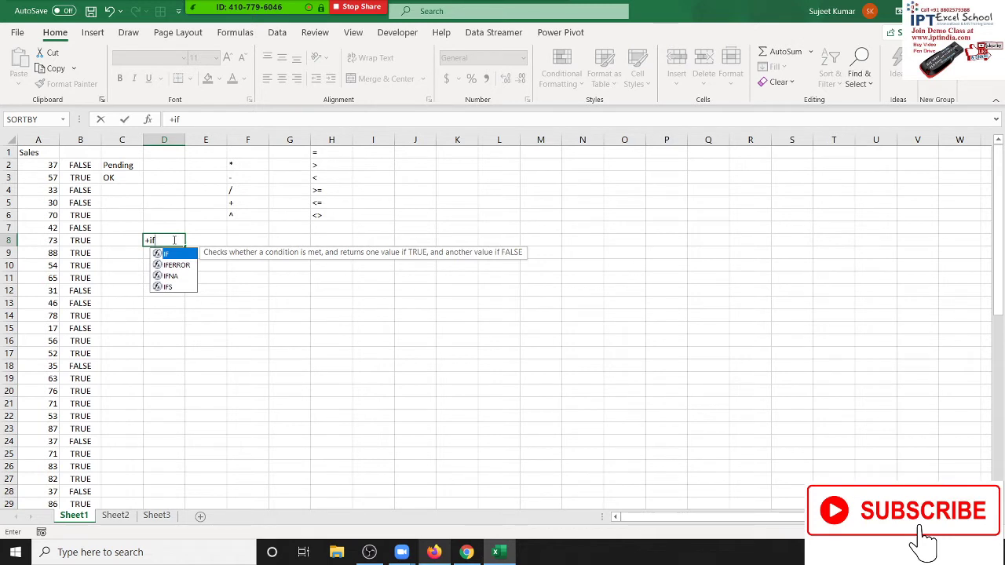
pyautogui.press('Tab')
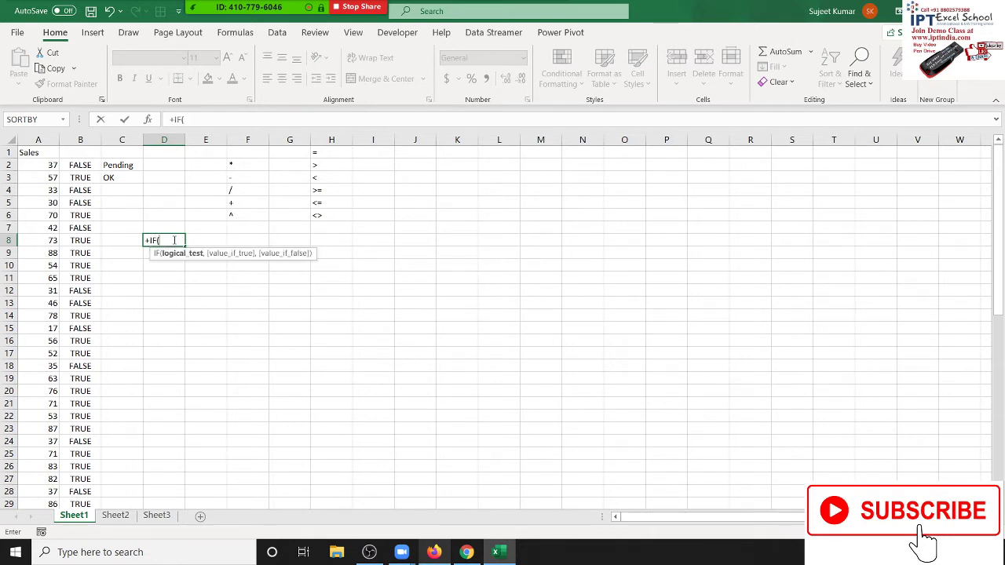
# - Discard the plus-sign formula and start a fresh =IF( entry in D8 via AutoComplete
pyautogui.press('Escape')
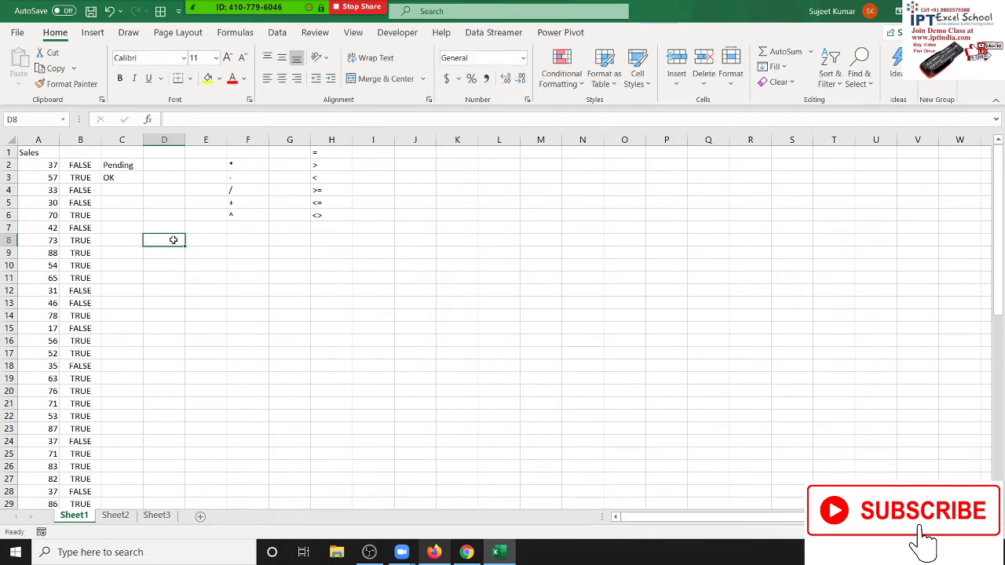
pyautogui.write('=if')
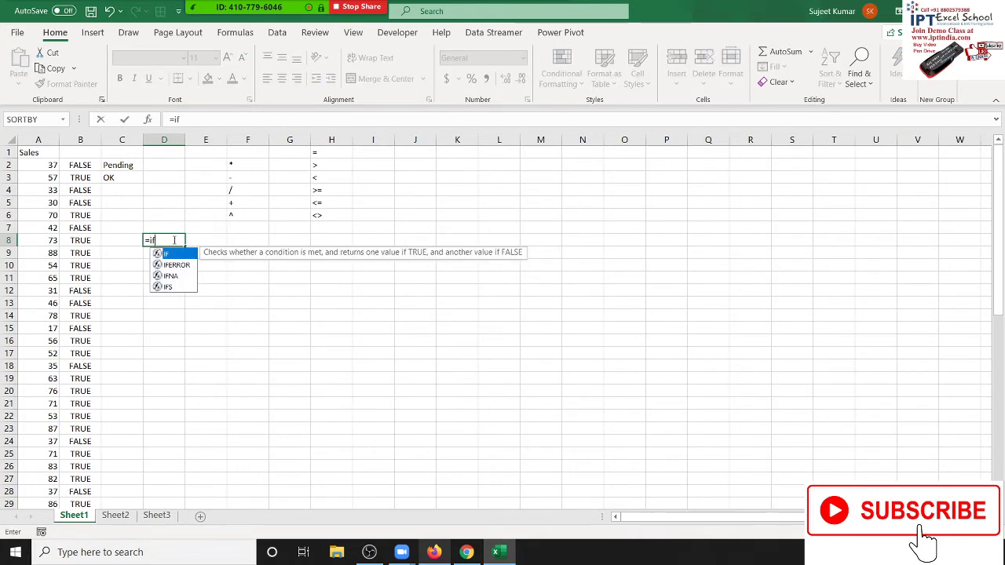
pyautogui.write('(')
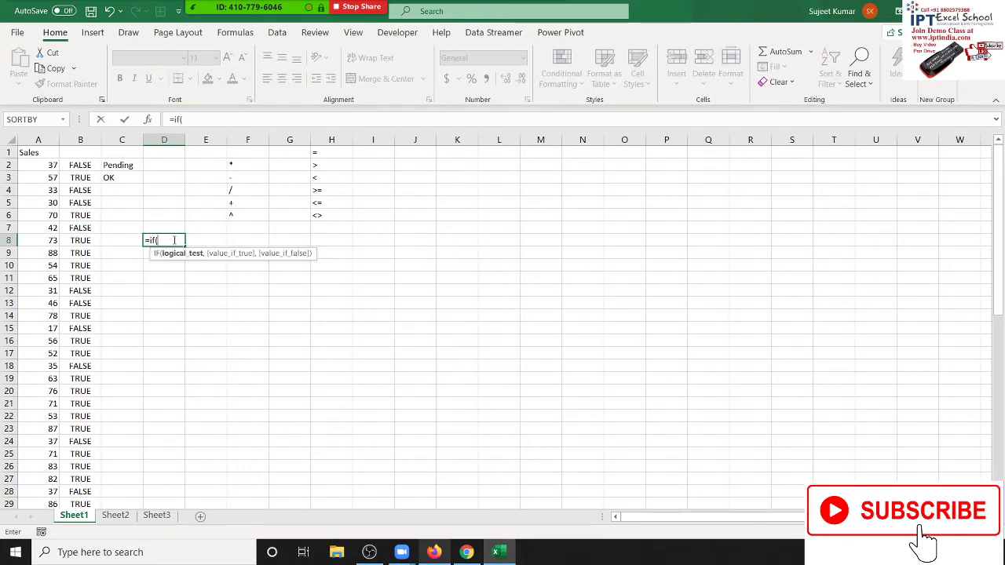
pyautogui.press('BackSpace')
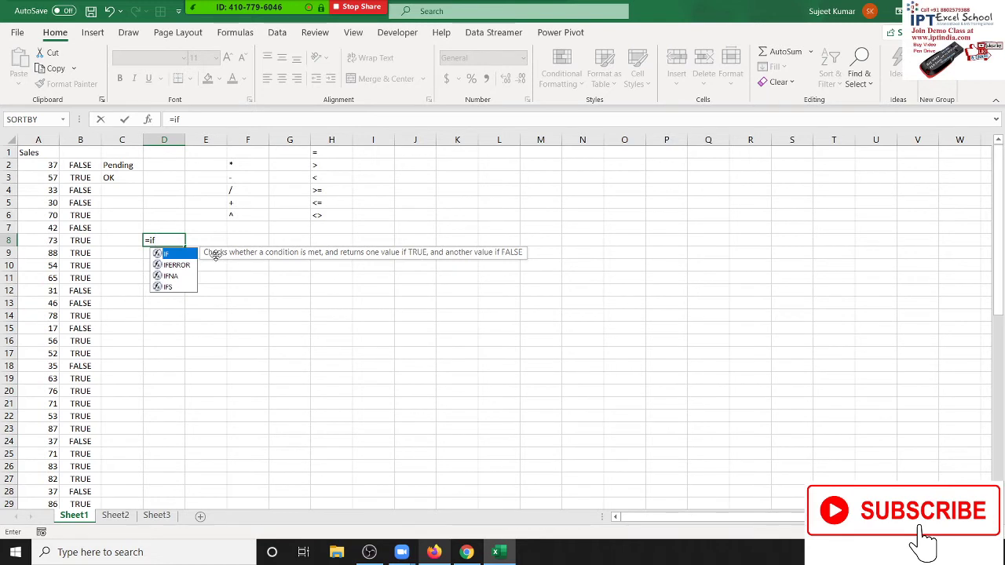
pyautogui.press('Tab')
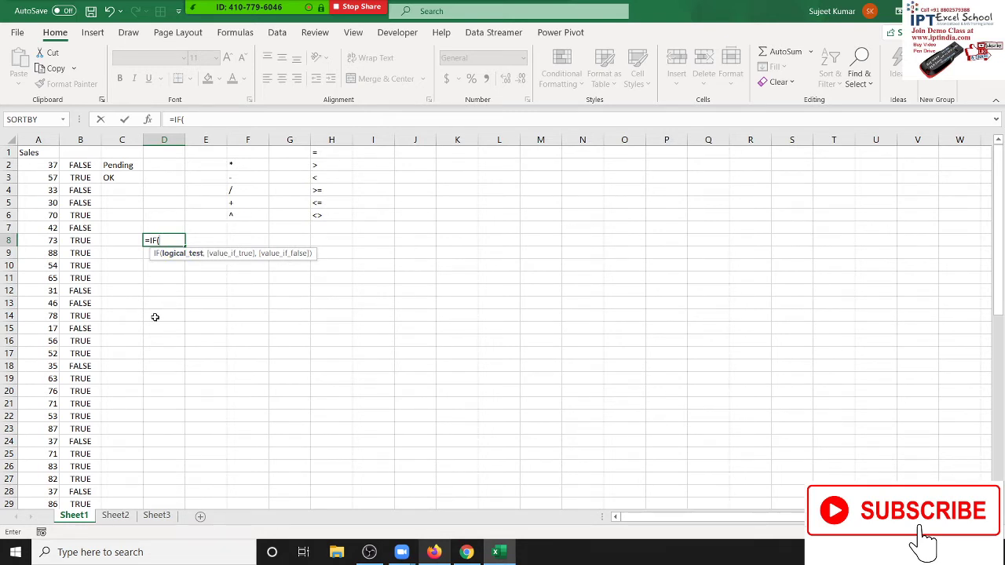
# - Dismiss the parenthesis warning and finish D8 as =IF(A8>20,), which shows 0
pyautogui.press('Return')
pyautogui.press('Return')
pyautogui.press('Return')
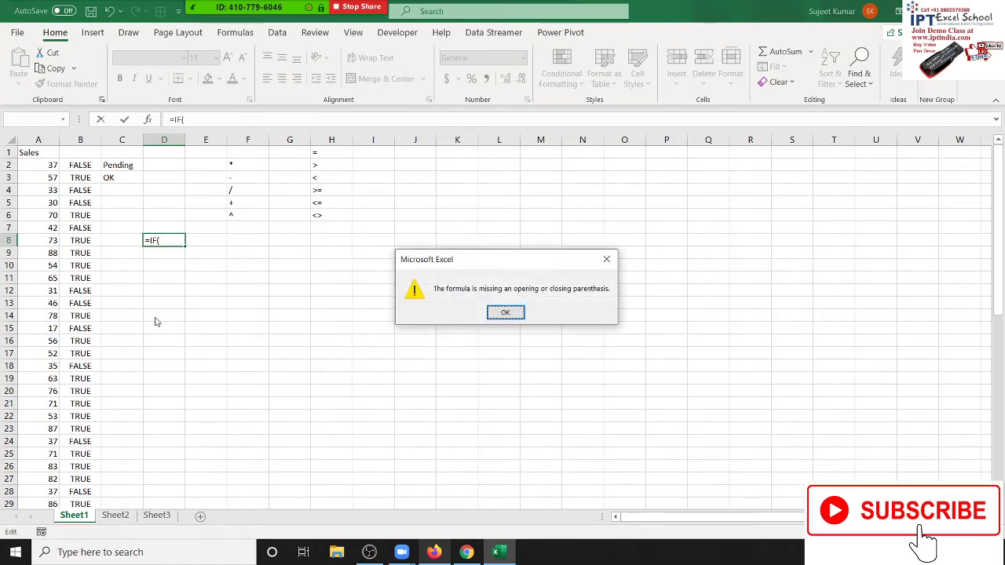
pyautogui.press('Return')
pyautogui.press('Return')
pyautogui.press('Return')
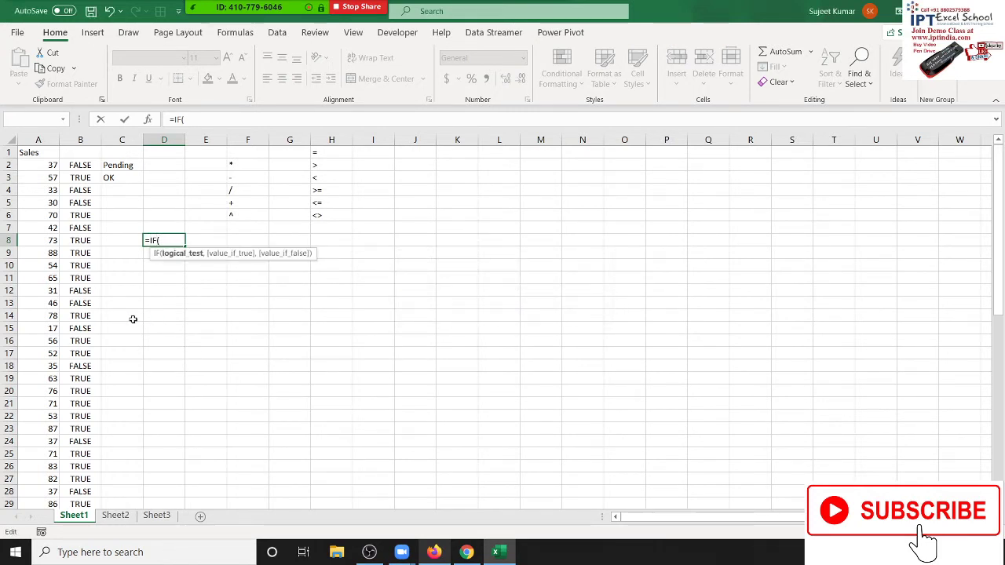
pyautogui.click(41, 238)
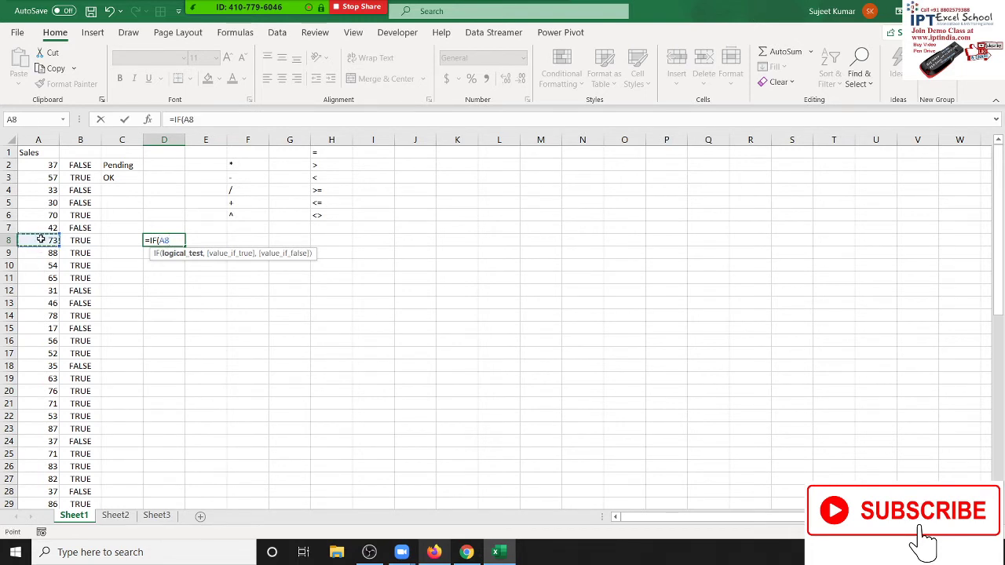
pyautogui.write('>20')
pyautogui.write(',')
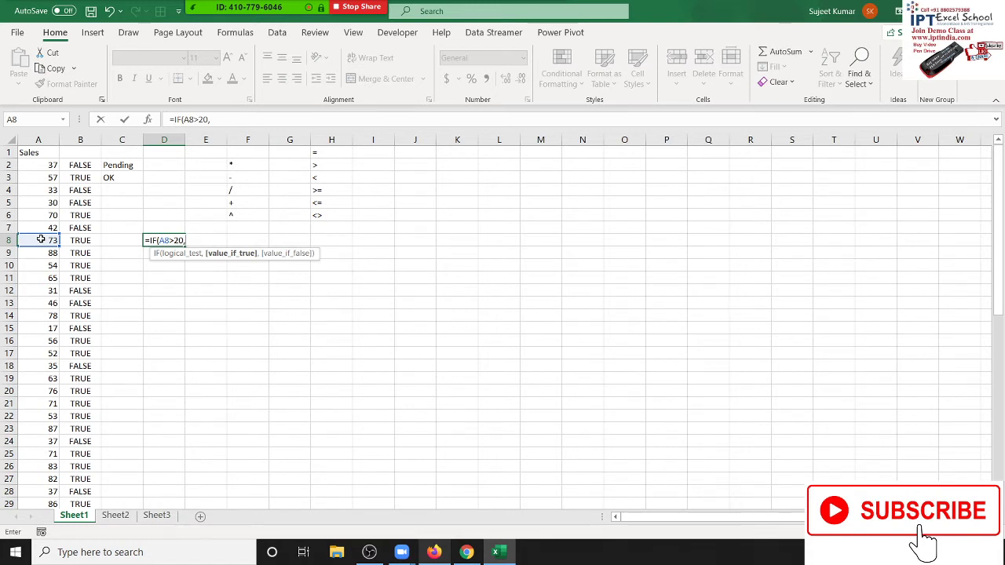
pyautogui.press('Return')
pyautogui.press('Up')
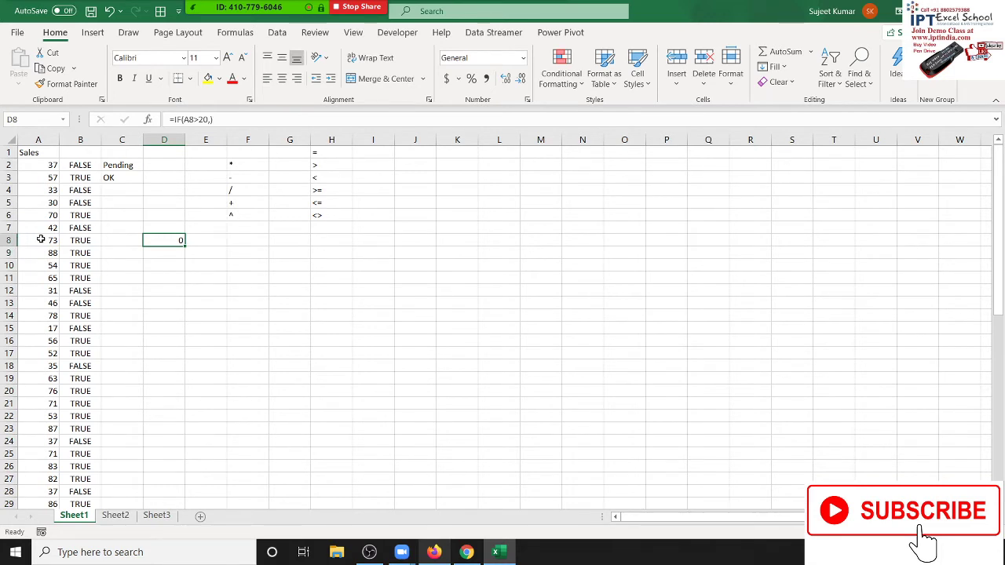
pyautogui.press('Delete')
pyautogui.write('=v')
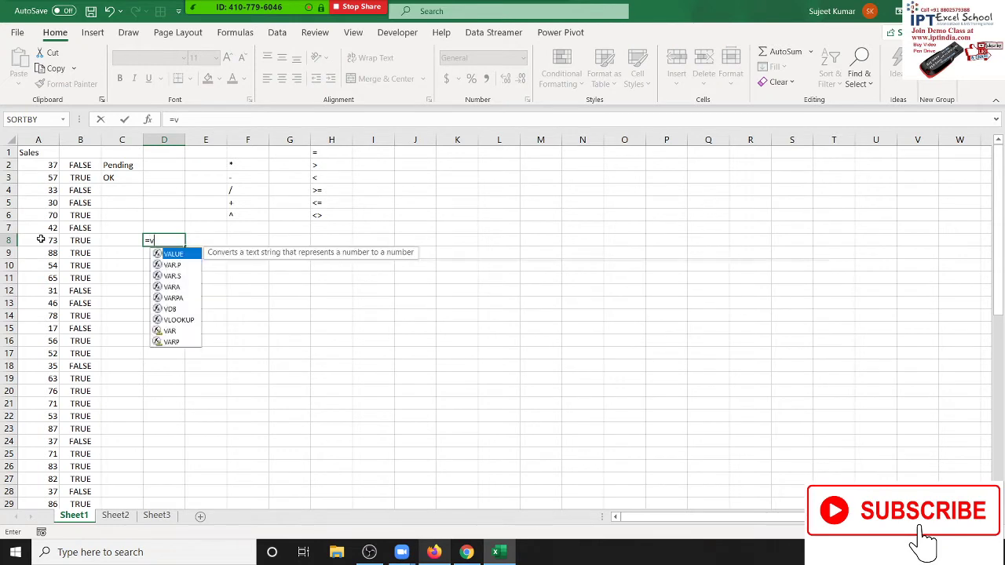
pyautogui.write('l')
pyautogui.press('Tab')
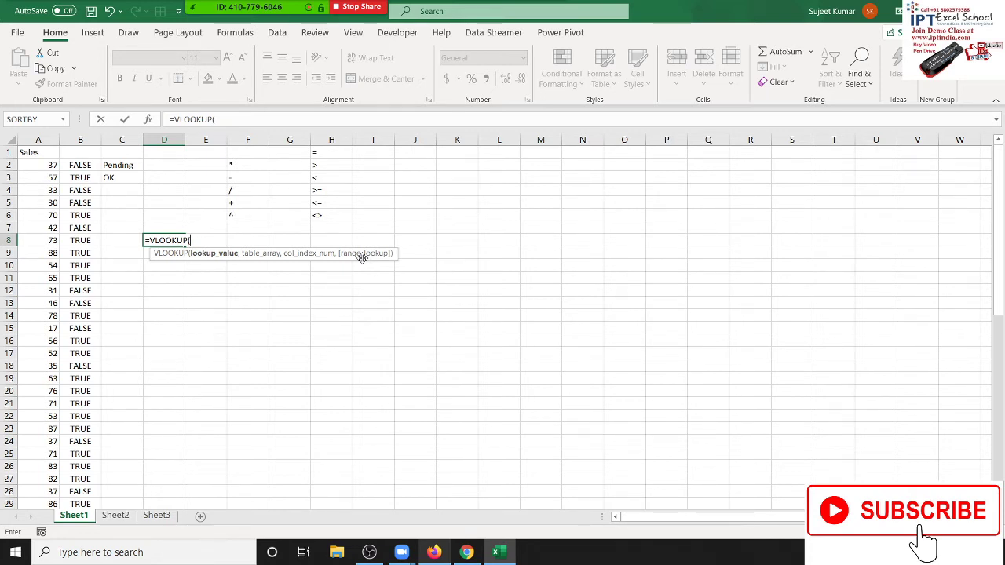
pyautogui.press('Escape')
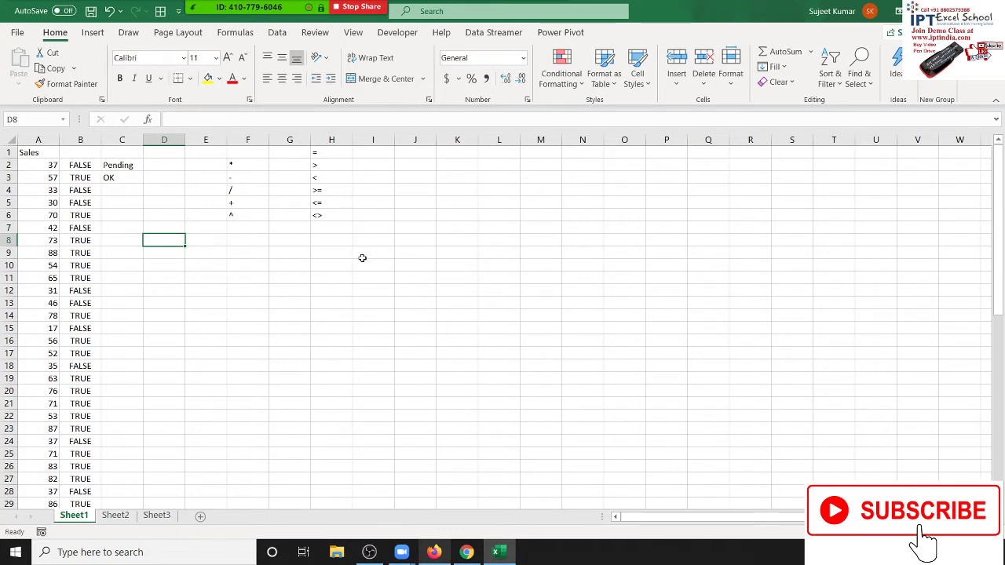
# - On Sheet2, enter a Name heading in A1 and a first name, then fill names down to row 27
pyautogui.click(116, 515)
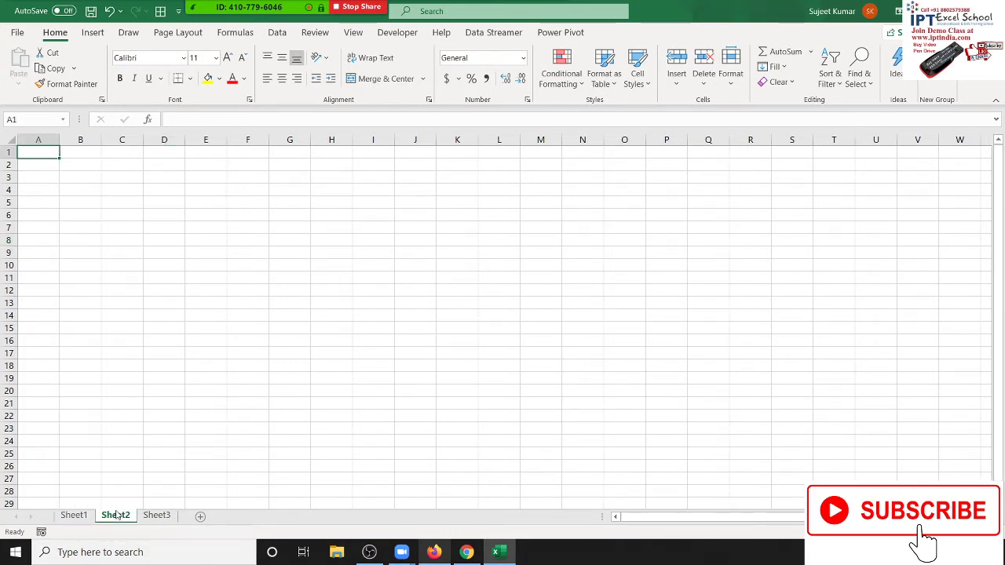
pyautogui.write('Name')
pyautogui.press('Return')
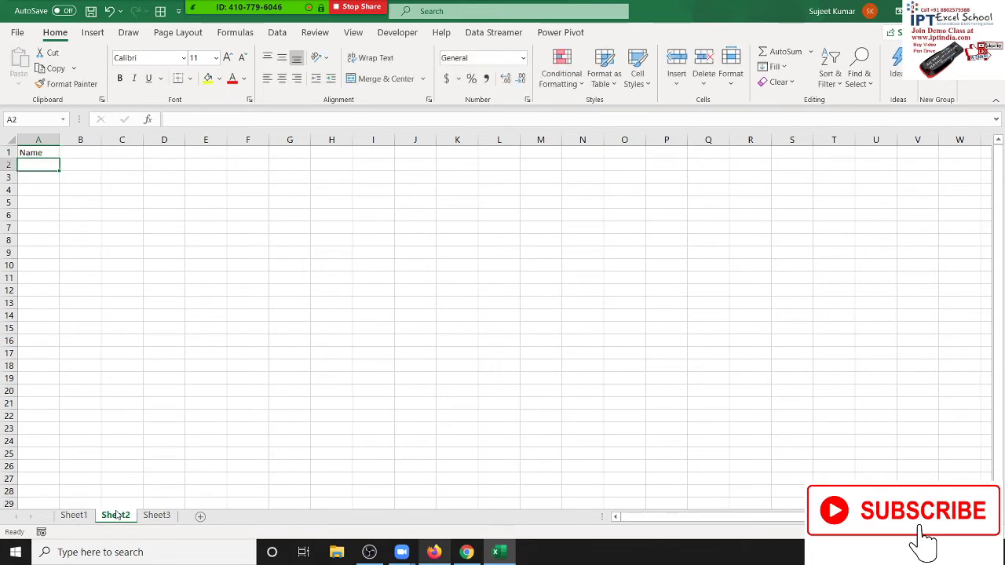
pyautogui.write('Puja')
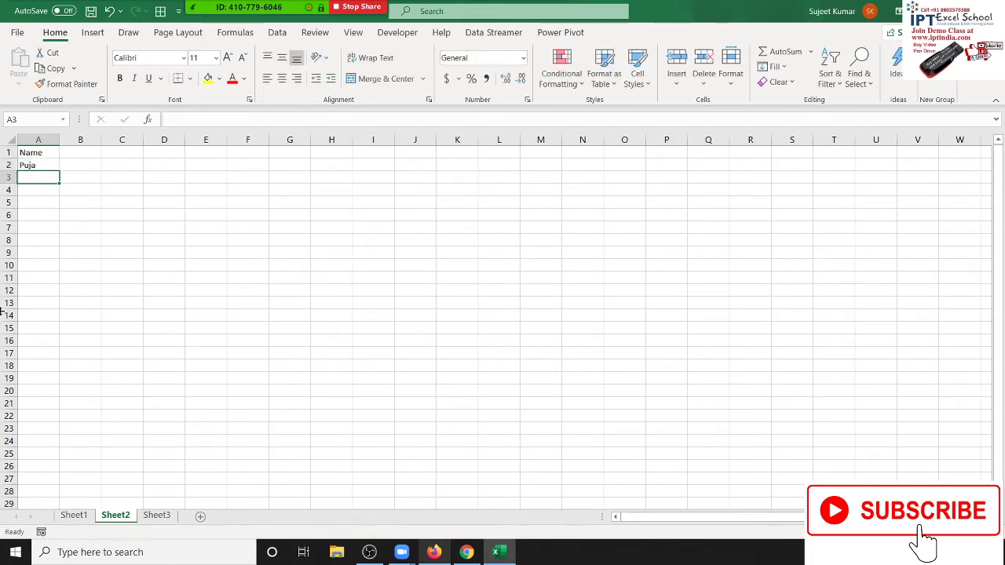
pyautogui.click(54, 164)
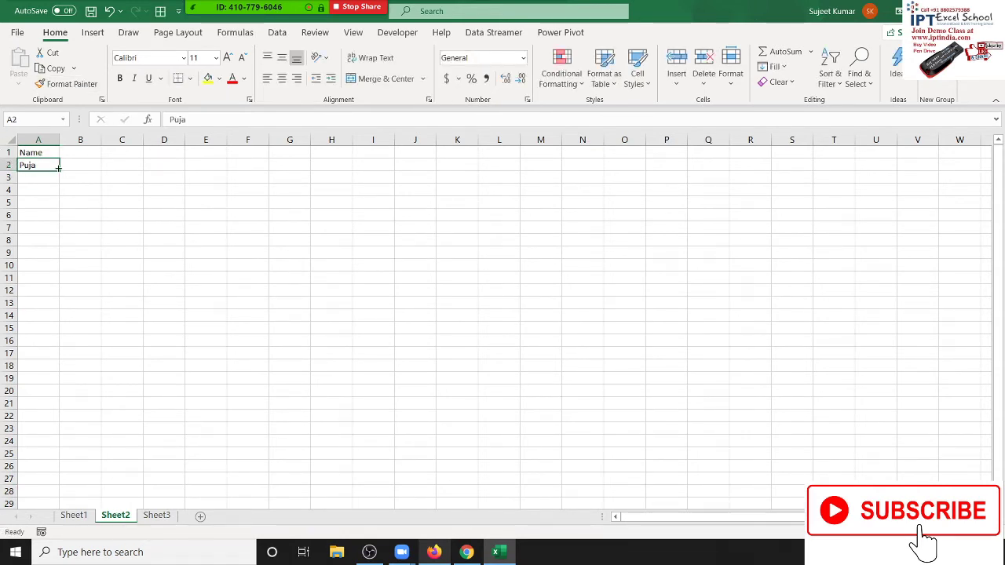
pyautogui.moveTo(60, 174); pyautogui.dragTo(63, 480)
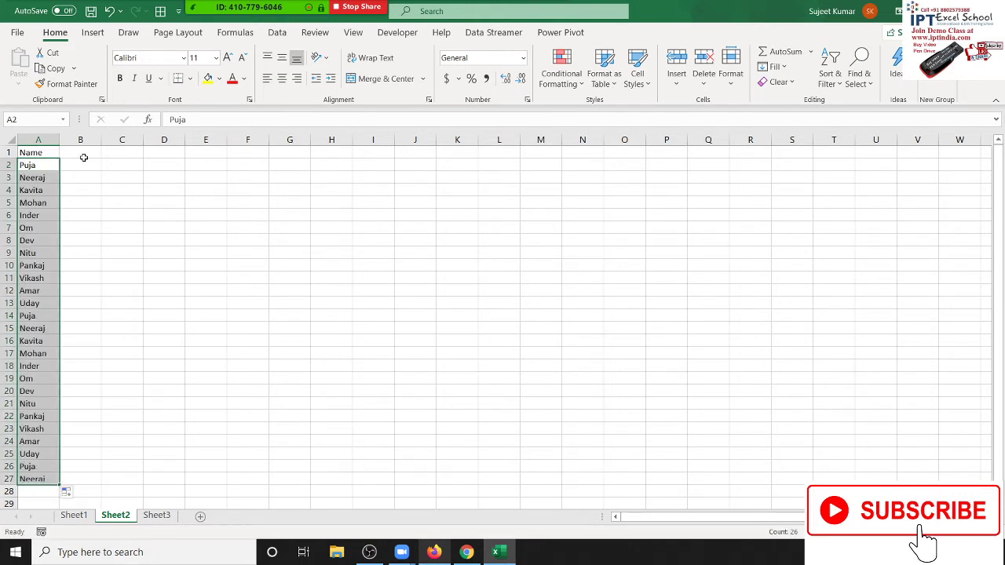
# - Type a Sales heading in B1, then clear it again
pyautogui.click(82, 154)
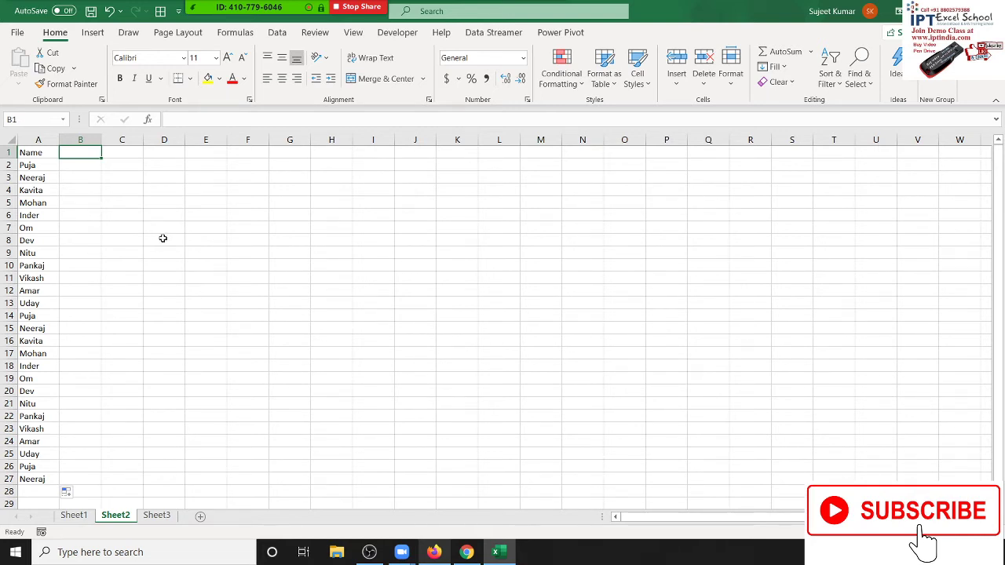
pyautogui.write('Sales')
pyautogui.press('Return')
pyautogui.press('Up')
pyautogui.press('Delete')
# - Extend the name list down to row 45 and select the names from A2 to the end
pyautogui.scroll(-3, 124, 272)
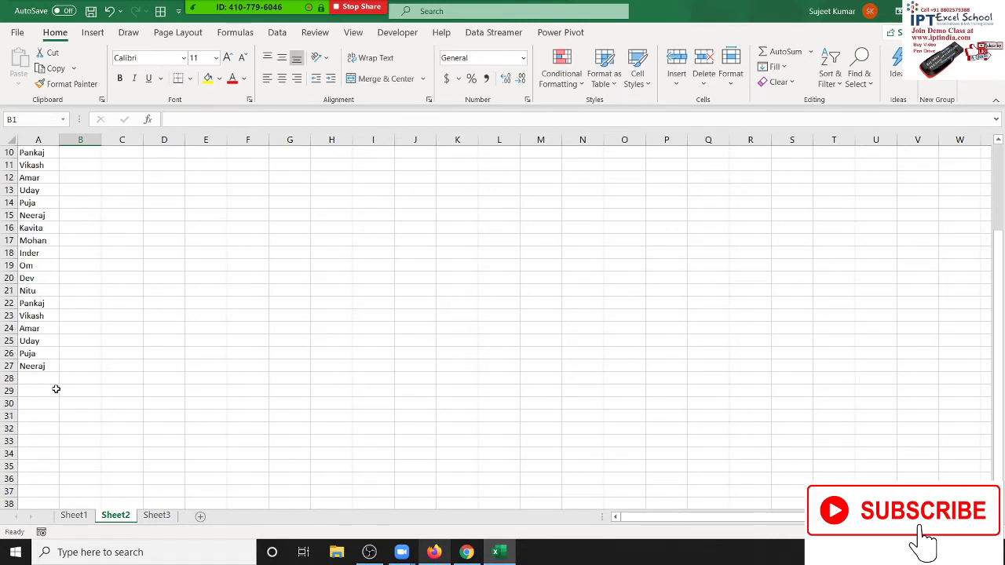
pyautogui.click(51, 366)
pyautogui.moveTo(59, 372); pyautogui.dragTo(60, 552)
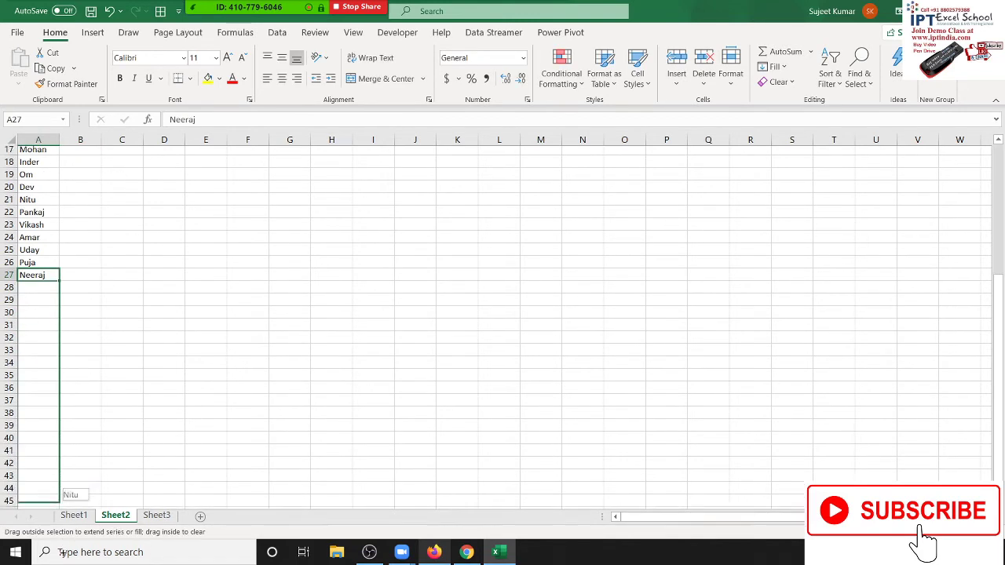
pyautogui.hotkey('ctrl', 'Home')
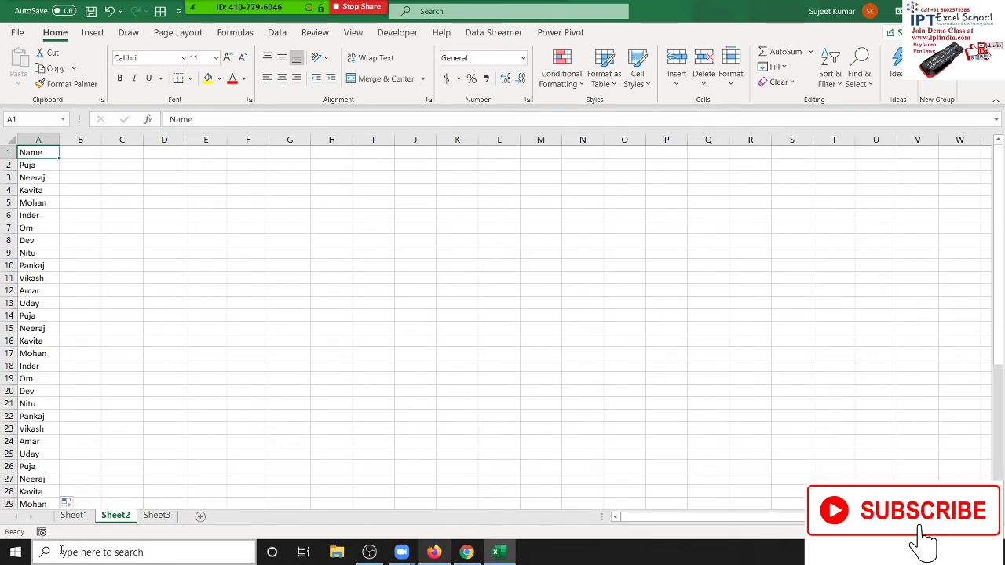
pyautogui.press('Down')
pyautogui.hotkey('ctrl', 'shift', 'Down')
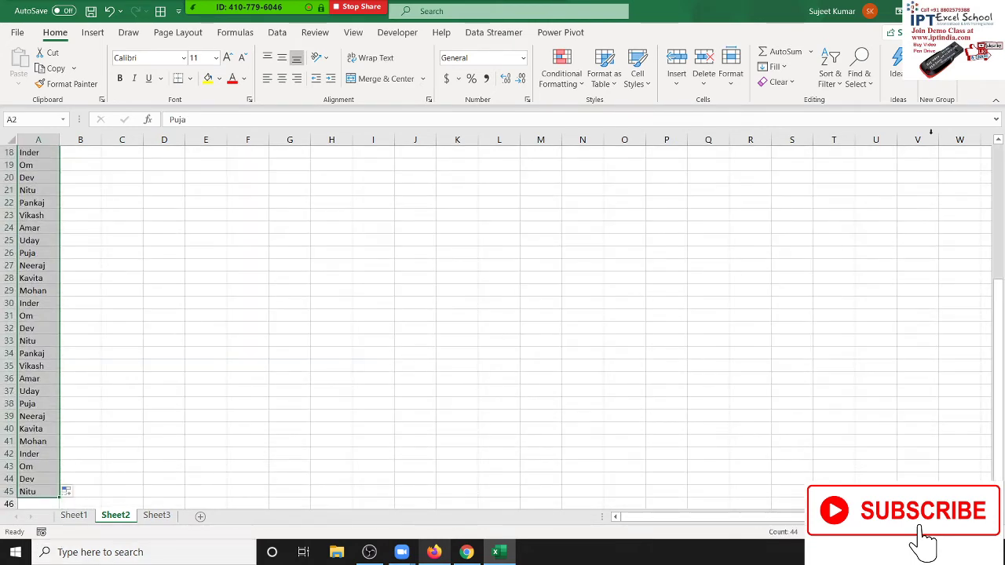
pyautogui.click(862, 85)
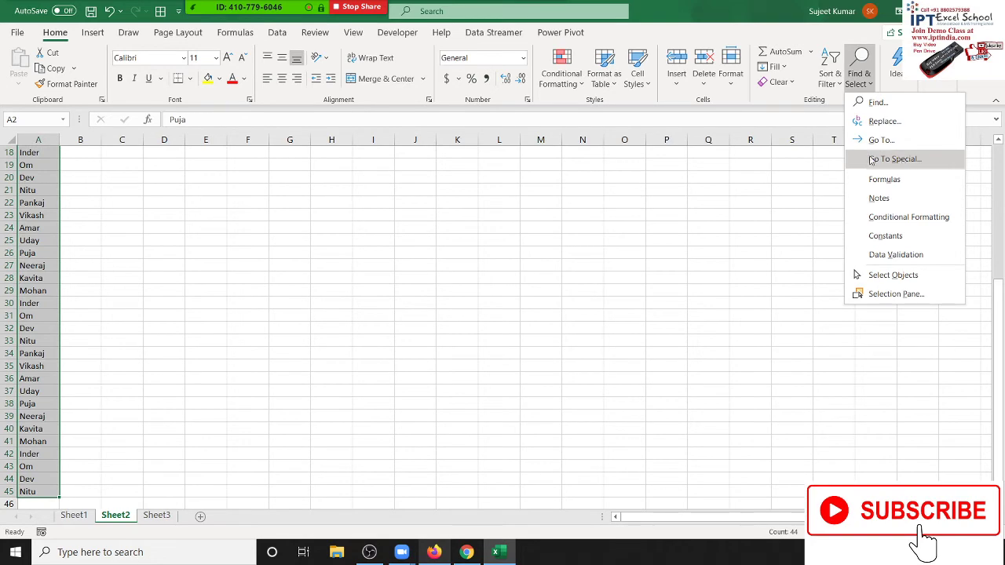
pyautogui.click(833, 85)
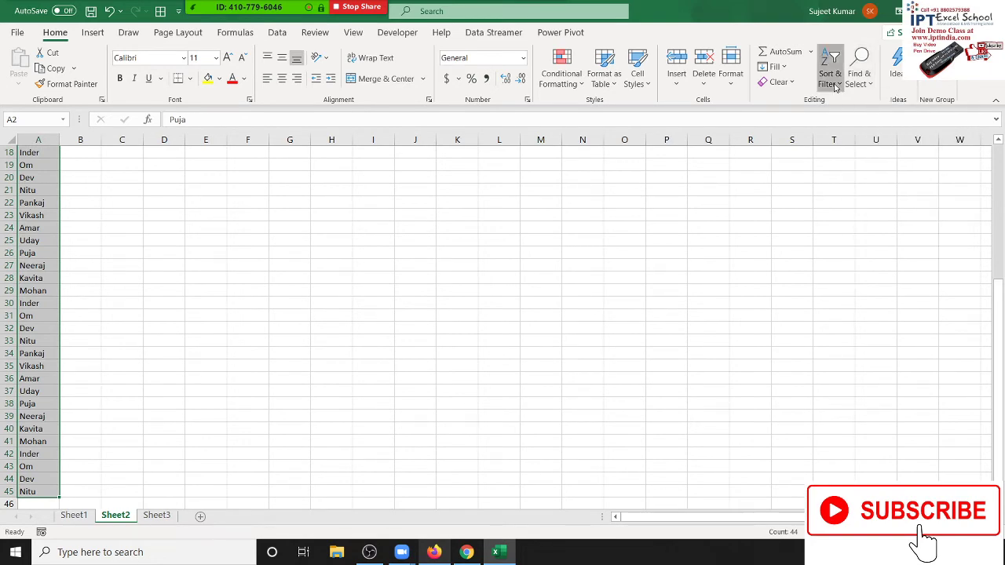
pyautogui.click(856, 139)
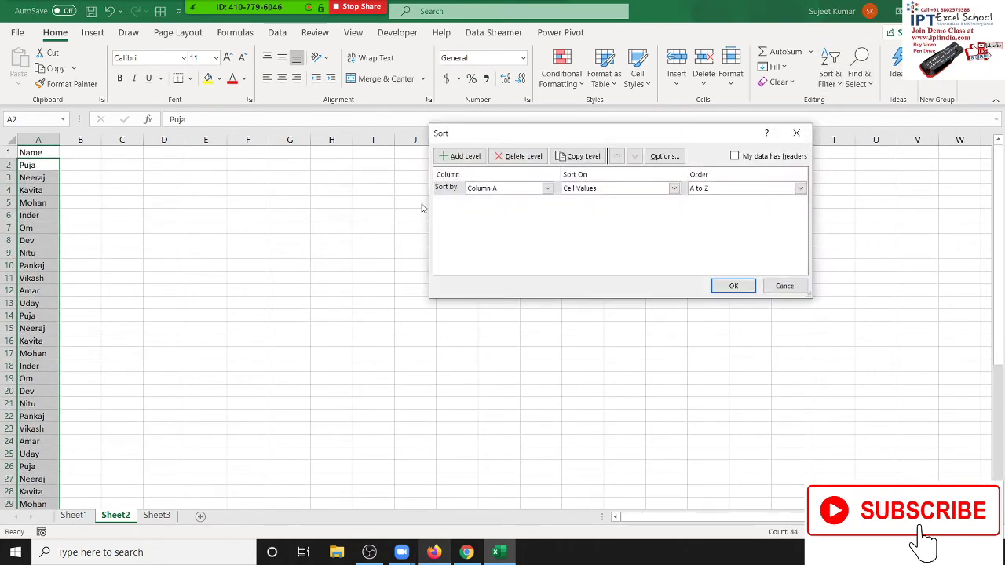
pyautogui.click(512, 190)
pyautogui.click(503, 200)
pyautogui.click(758, 155)
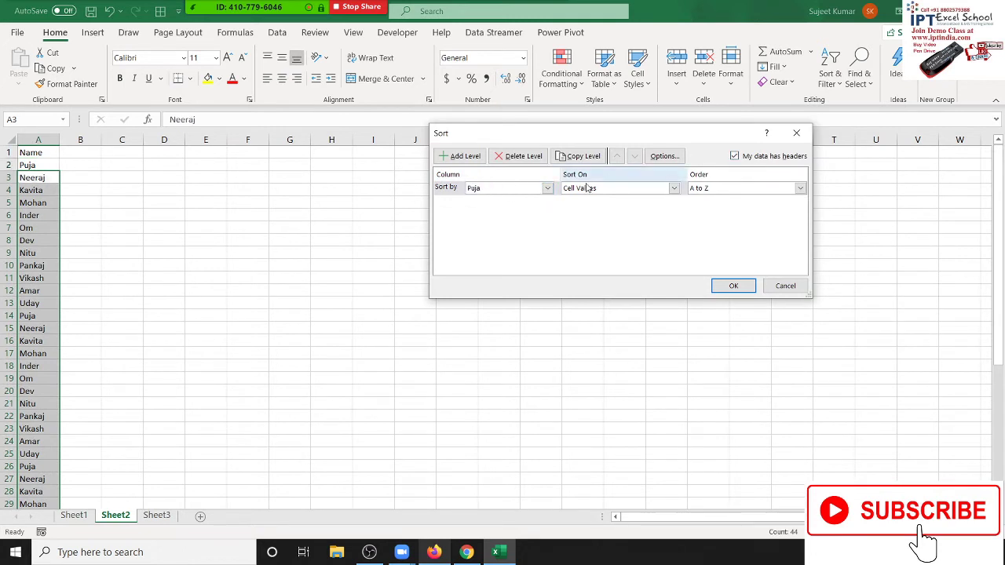
pyautogui.click(540, 189)
pyautogui.click(521, 200)
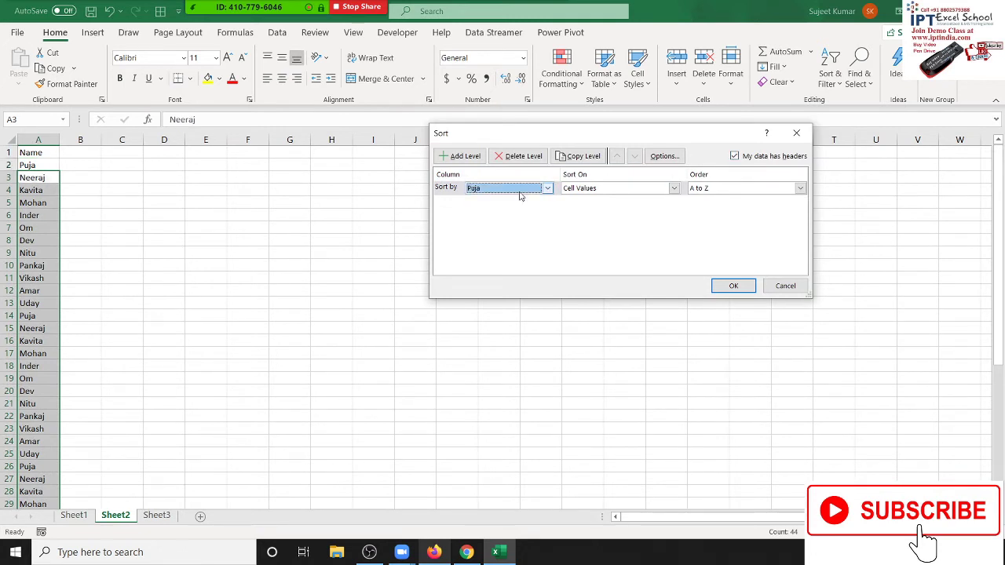
pyautogui.press('Escape')
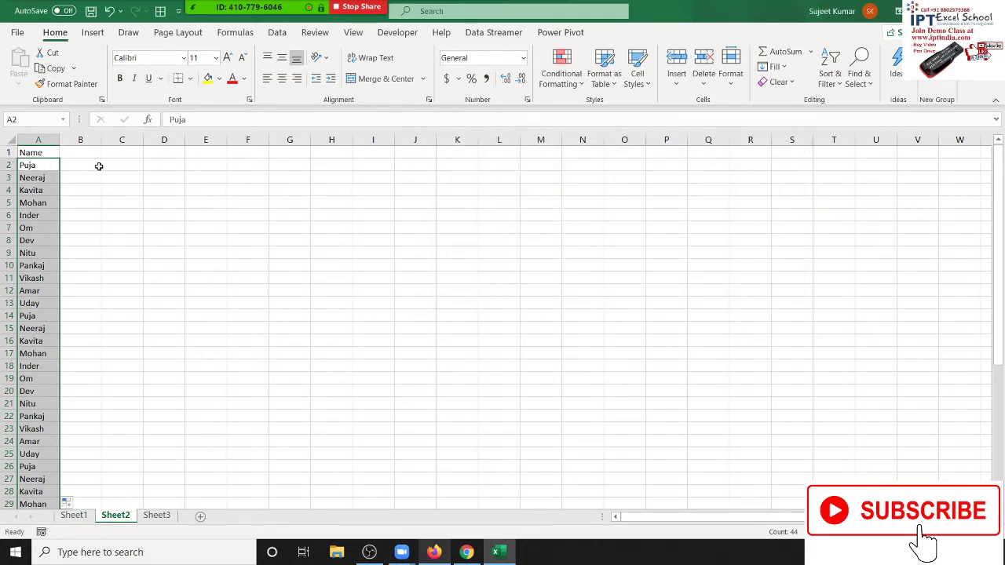
pyautogui.click(42, 152)
pyautogui.hotkey('ctrl', 'shift', 'Down')
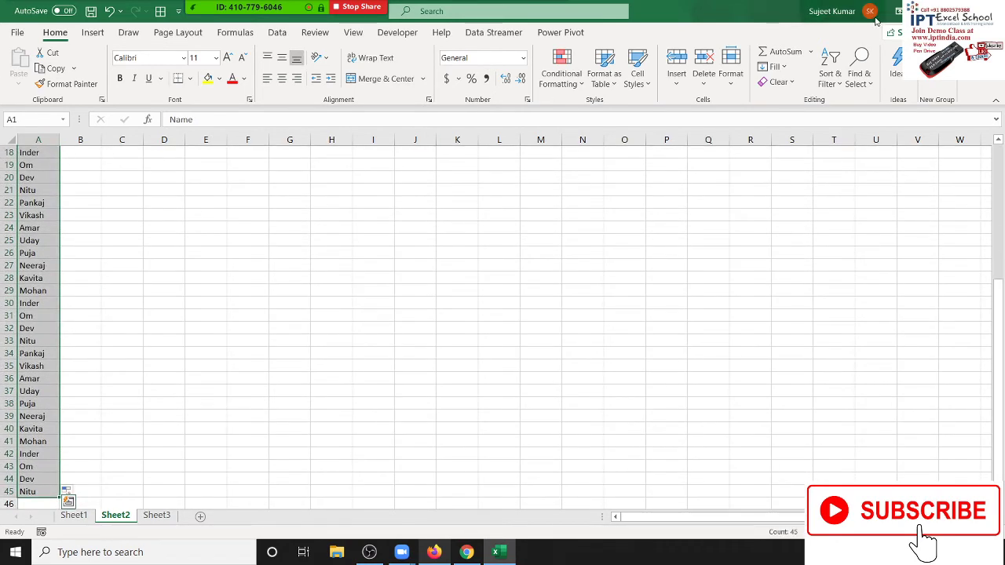
pyautogui.click(852, 83)
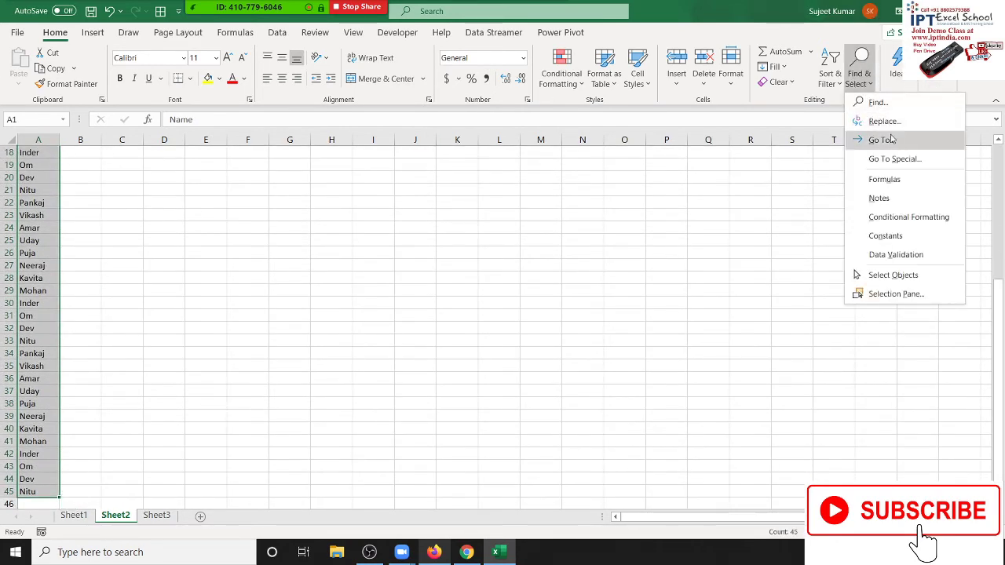
pyautogui.click(895, 159)
pyautogui.click(619, 303)
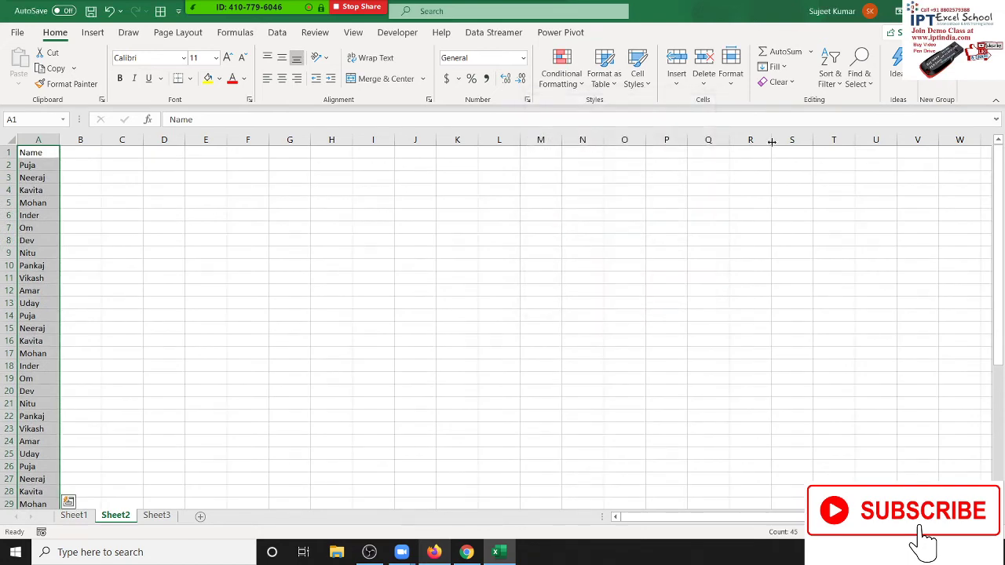
# - Sort the names A to Z and move the displaced Name heading from A21 back to A1
pyautogui.click(830, 79)
pyautogui.click(857, 103)
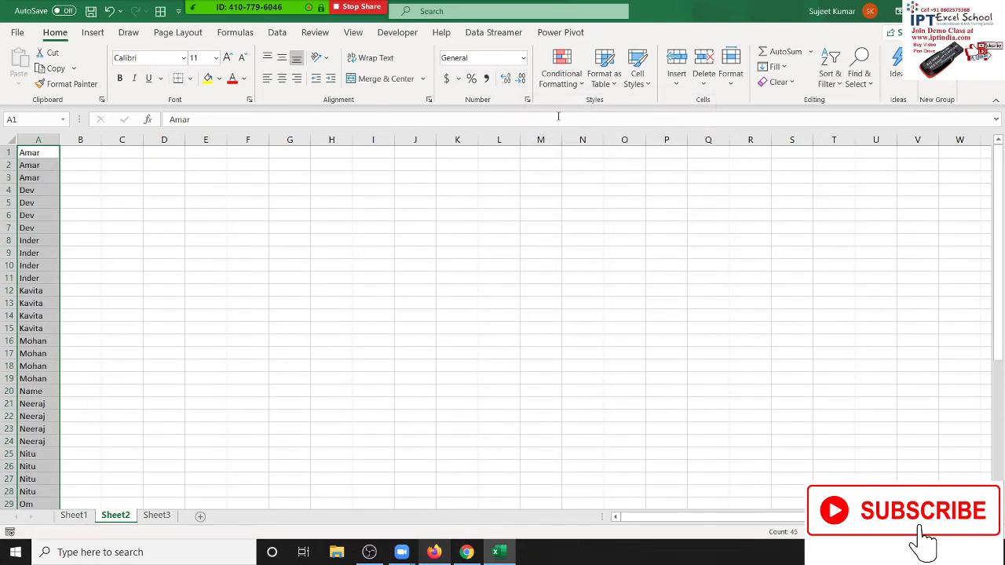
pyautogui.click(4, 152)
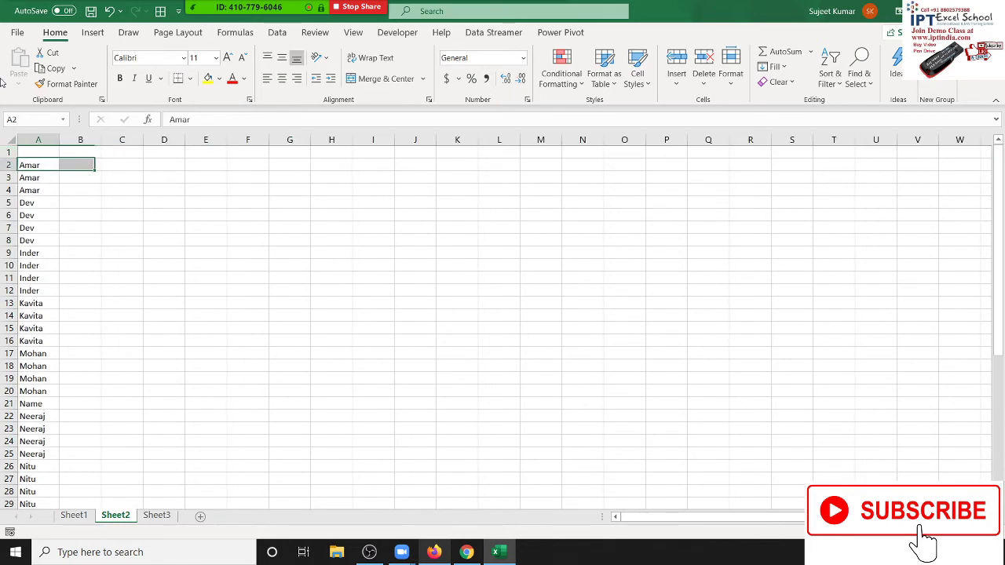
pyautogui.hotkey('ctrl', 'Down')
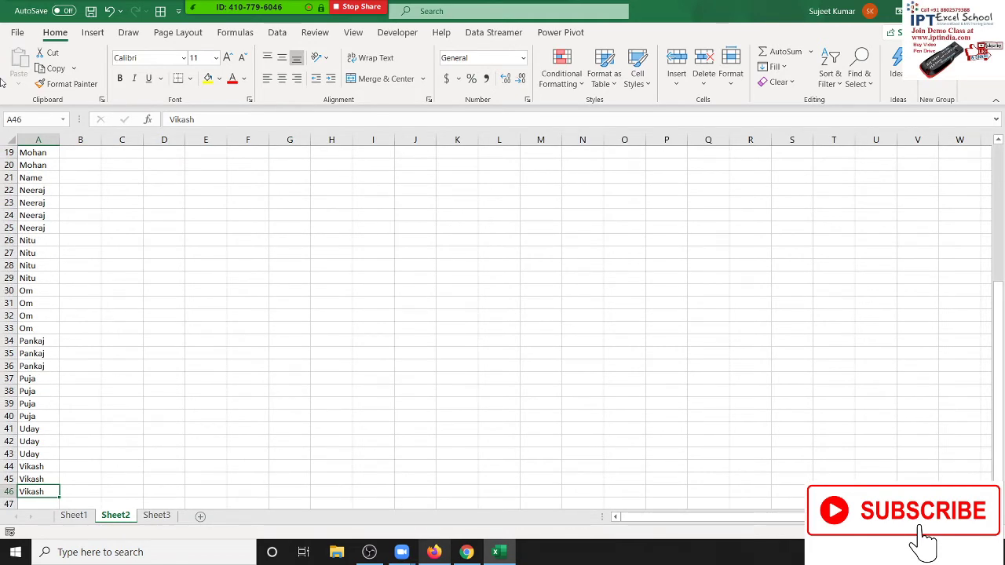
pyautogui.press('Up')
pyautogui.press('Up')
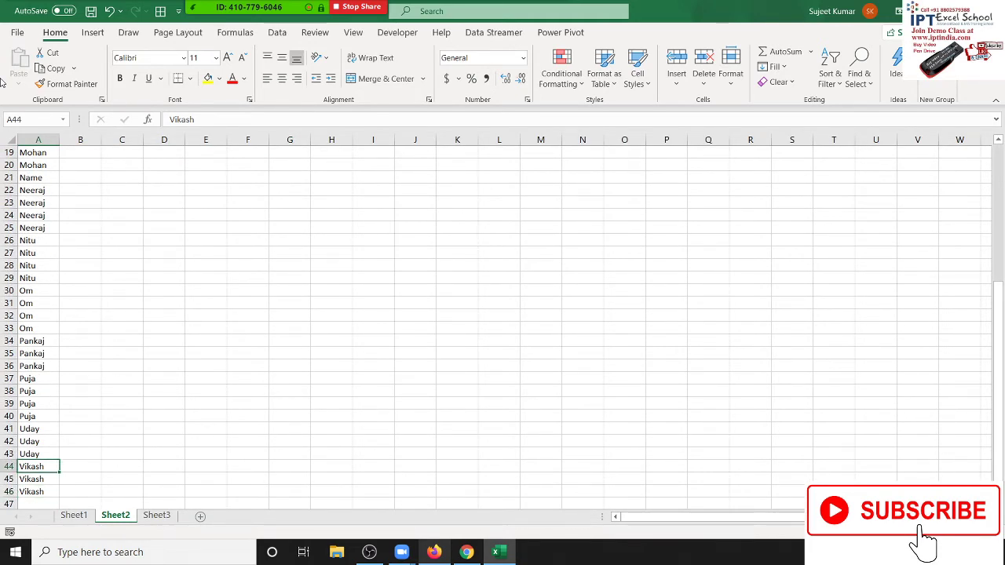
pyautogui.press('Up')
pyautogui.press('Up')
pyautogui.press('Up')
pyautogui.press('Up')
pyautogui.press('Up')
pyautogui.press('Up')
pyautogui.press('Up')
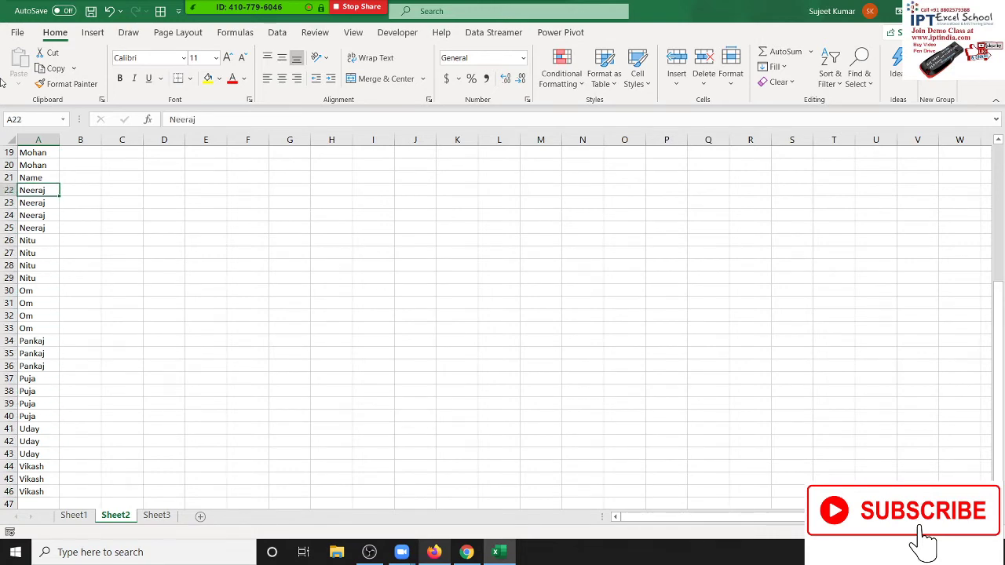
pyautogui.press('Up')
pyautogui.hotkey('ctrl', 'x')
pyautogui.hotkey('ctrl', 'Home')
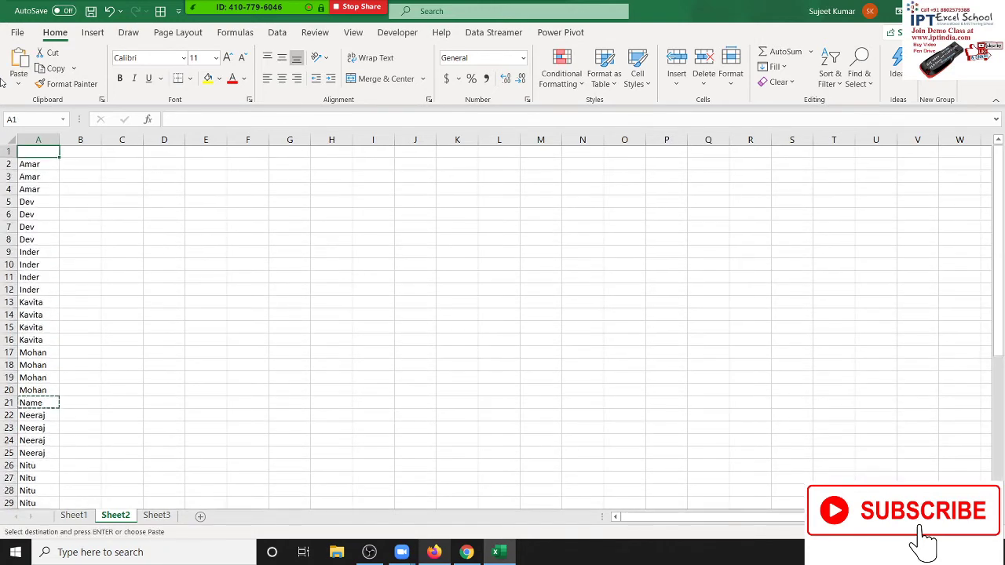
pyautogui.hotkey('ctrl', 'v')
# - Delete the now-empty row 21 and move to cell B2
pyautogui.press('Down')
pyautogui.press('Down')
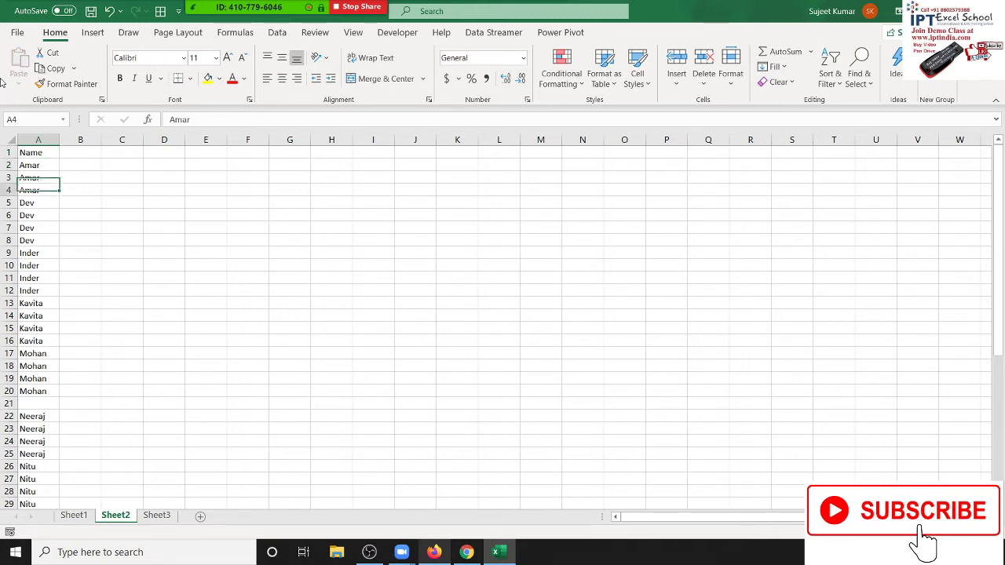
pyautogui.press('Down')
pyautogui.press('Down')
pyautogui.press('Down')
pyautogui.press('Down')
pyautogui.press('Down')
pyautogui.hotkey('shift', 'space')
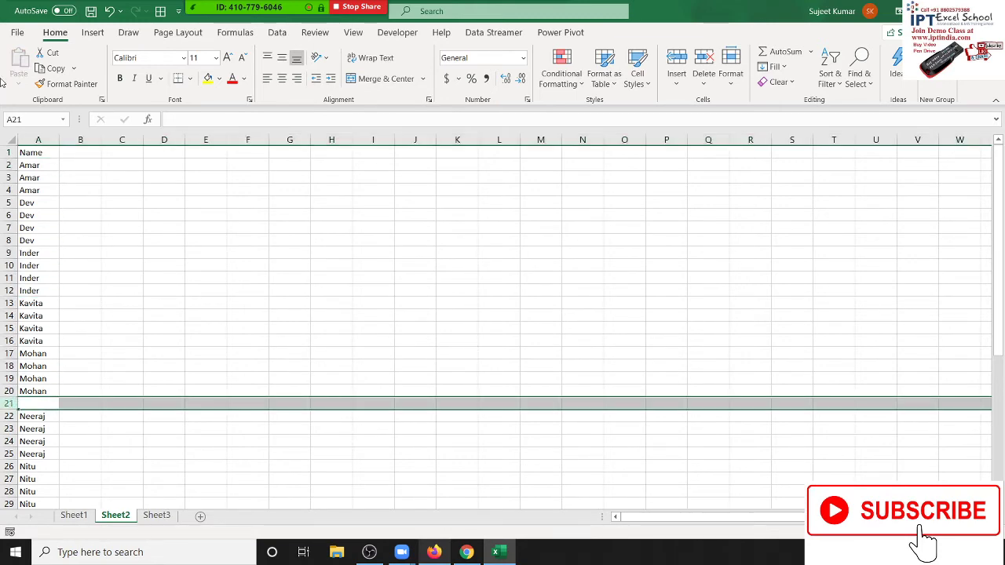
pyautogui.hotkey('ctrl', '-')
pyautogui.hotkey('ctrl', 'Down')
pyautogui.hotkey('ctrl', 'Up')
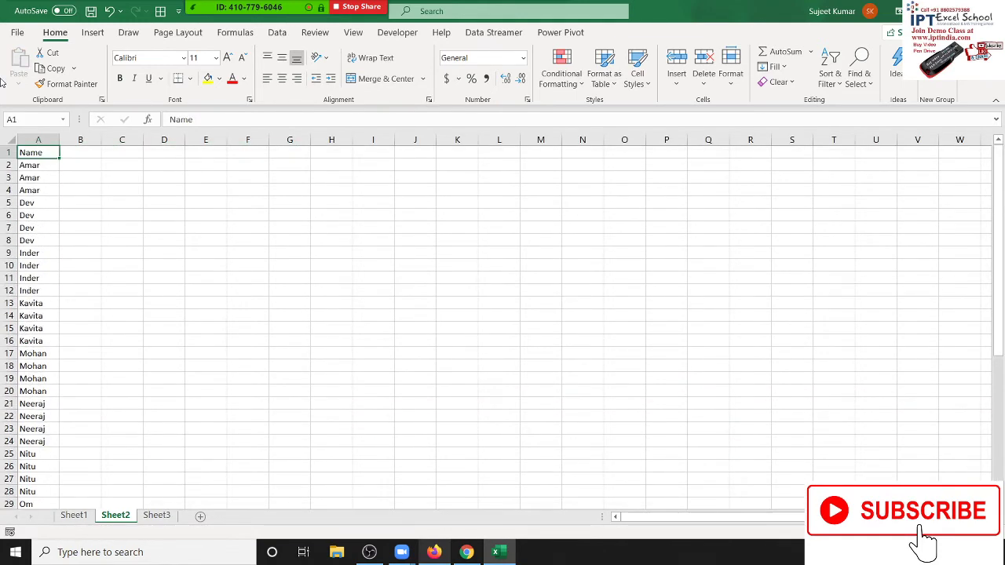
pyautogui.press('Down')
pyautogui.press('Right')
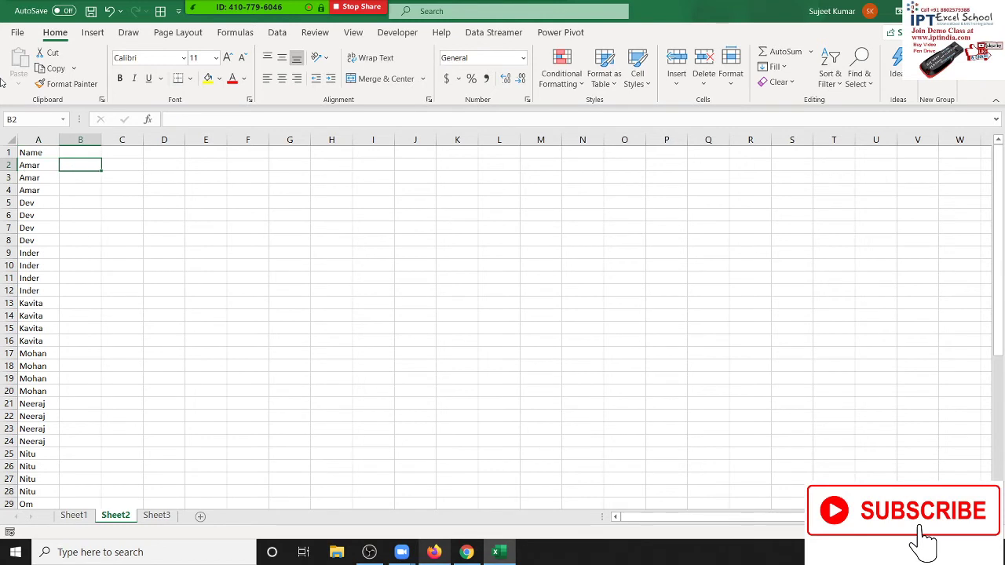
pyautogui.write('U')
pyautogui.press('Return')
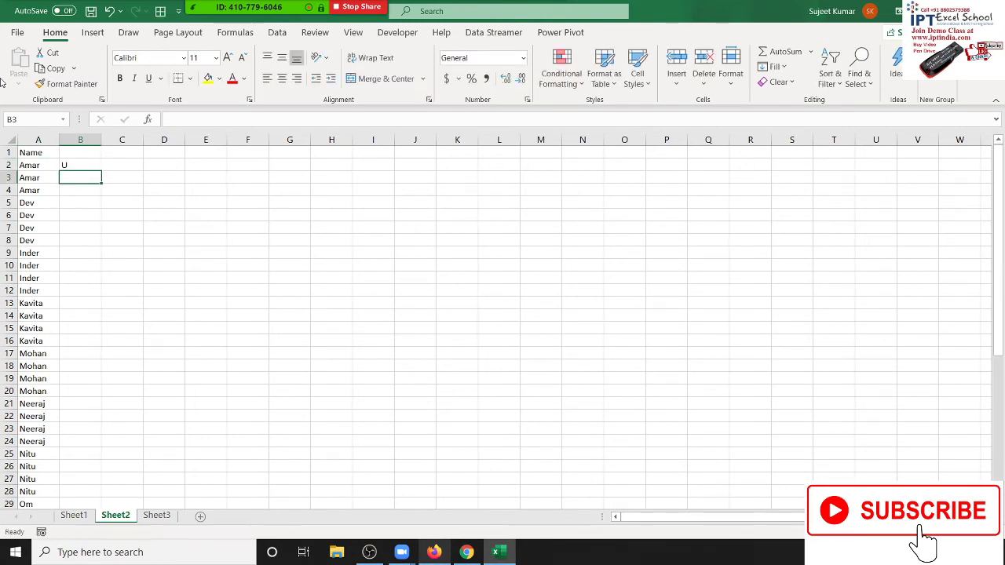
pyautogui.write('D')
pyautogui.press('Return')
pyautogui.write('D')
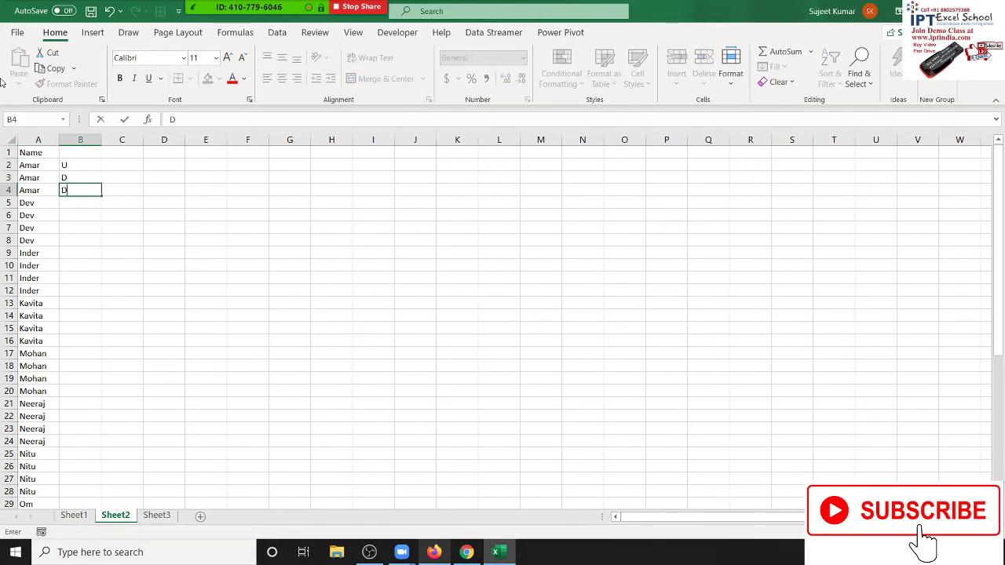
pyautogui.press('Up')
pyautogui.press('Down')
pyautogui.press('Down')
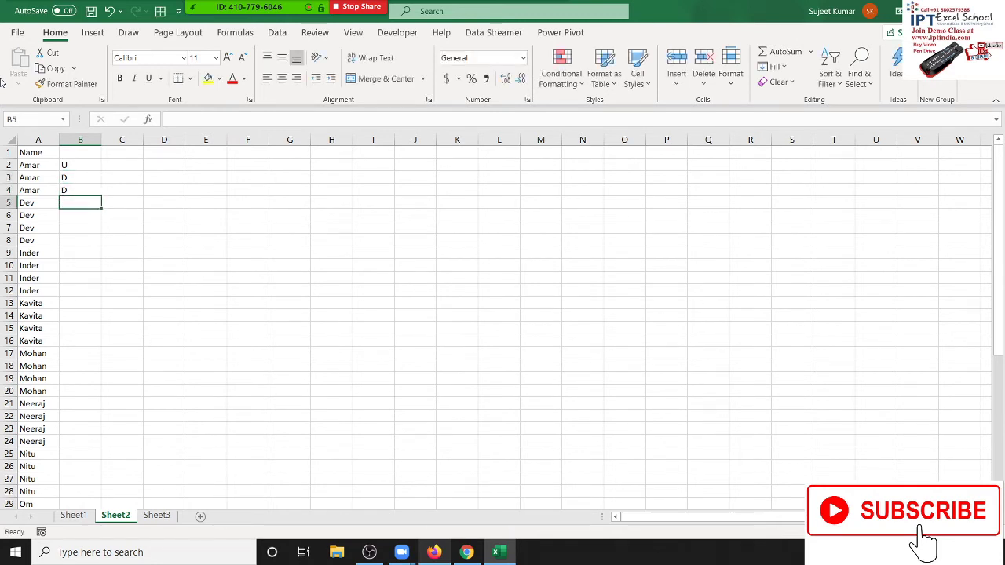
pyautogui.write('U')
pyautogui.press('Return')
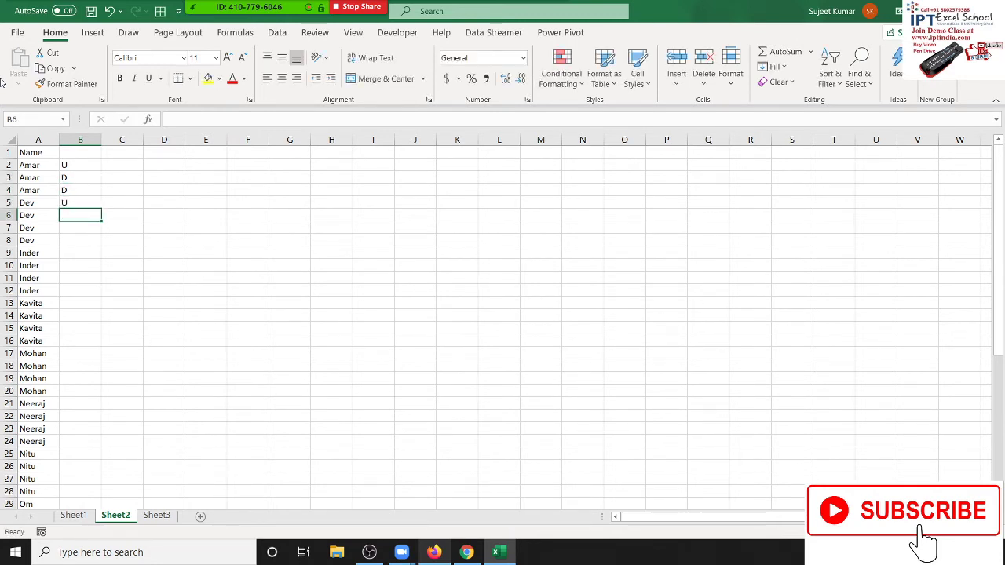
pyautogui.press('Up')
pyautogui.press('Up')
pyautogui.press('Up')
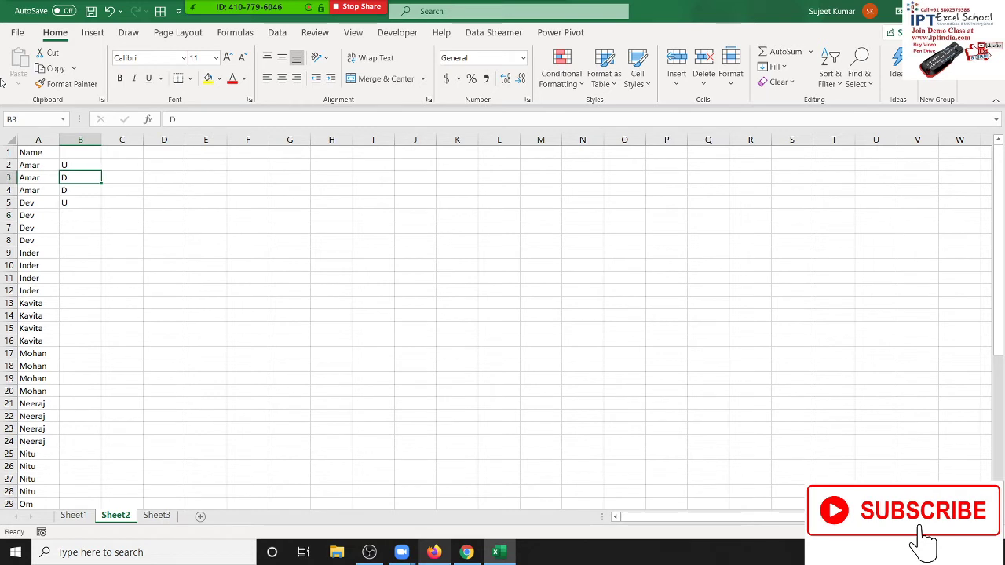
pyautogui.press('Up')
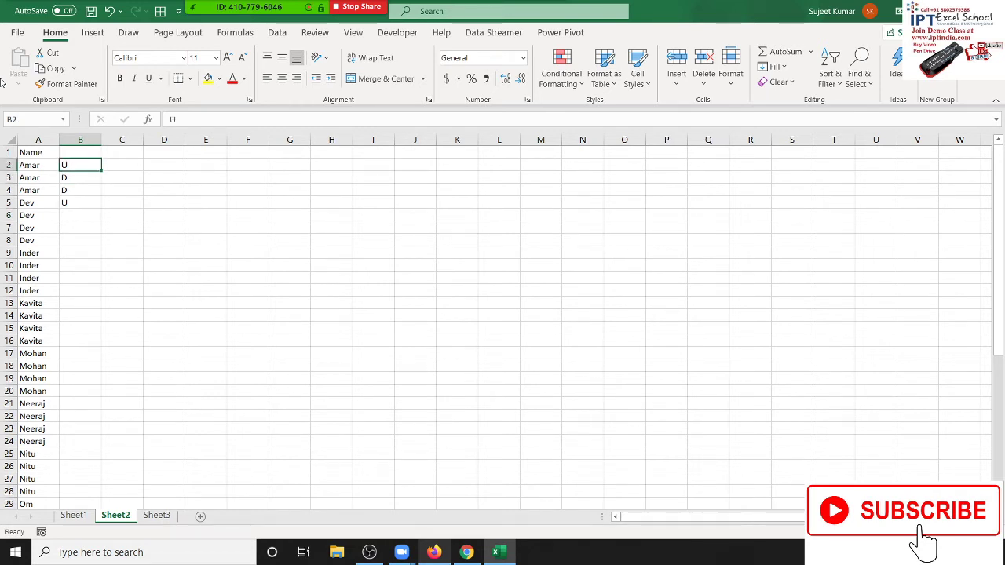
pyautogui.hotkey('shift', 'Down')
pyautogui.hotkey('shift', 'Down')
pyautogui.hotkey('shift', 'Down')
pyautogui.press('Delete')
pyautogui.press('Up')
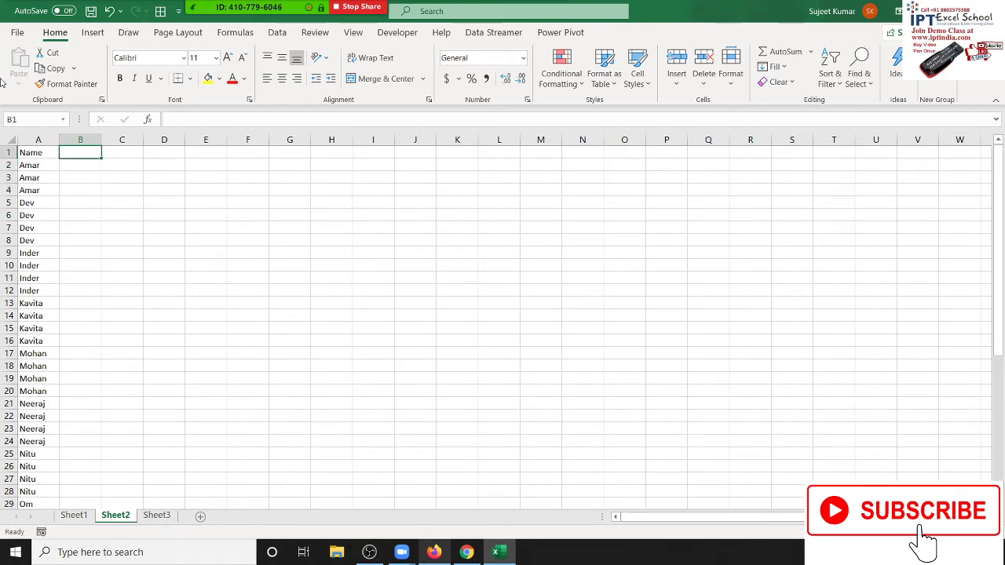
pyautogui.press('Down')
# - Enter =IF(A2=A1,"D","U") in B2 and fill it down the name list
pyautogui.write('=I')
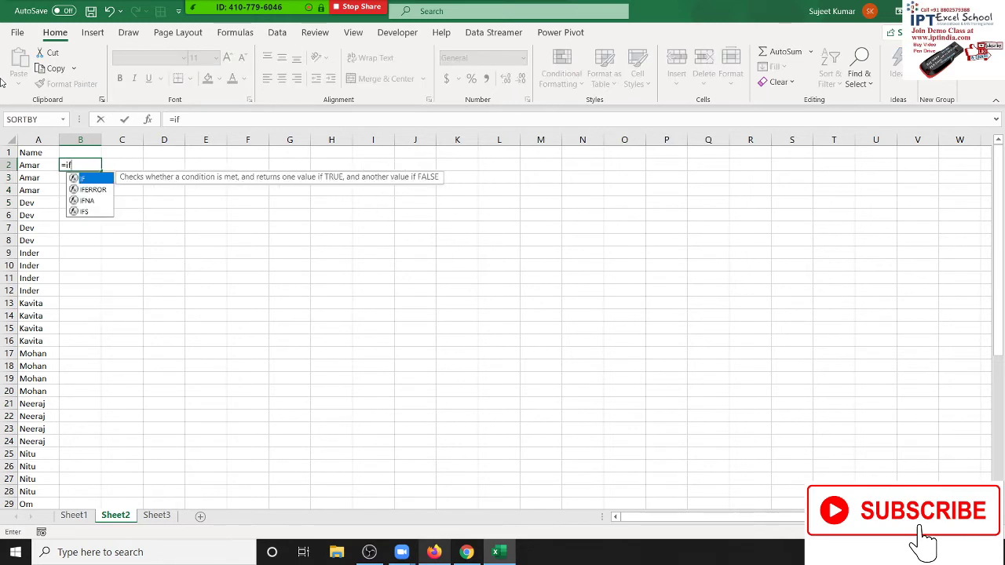
pyautogui.write('F(')
pyautogui.press('Left')
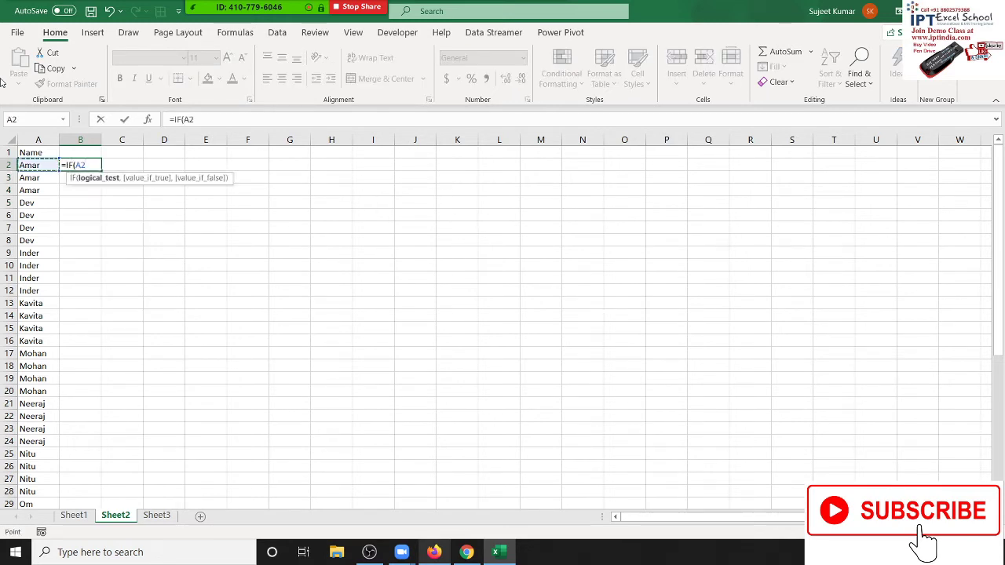
pyautogui.write('=')
pyautogui.press('Up')
pyautogui.press('Left')
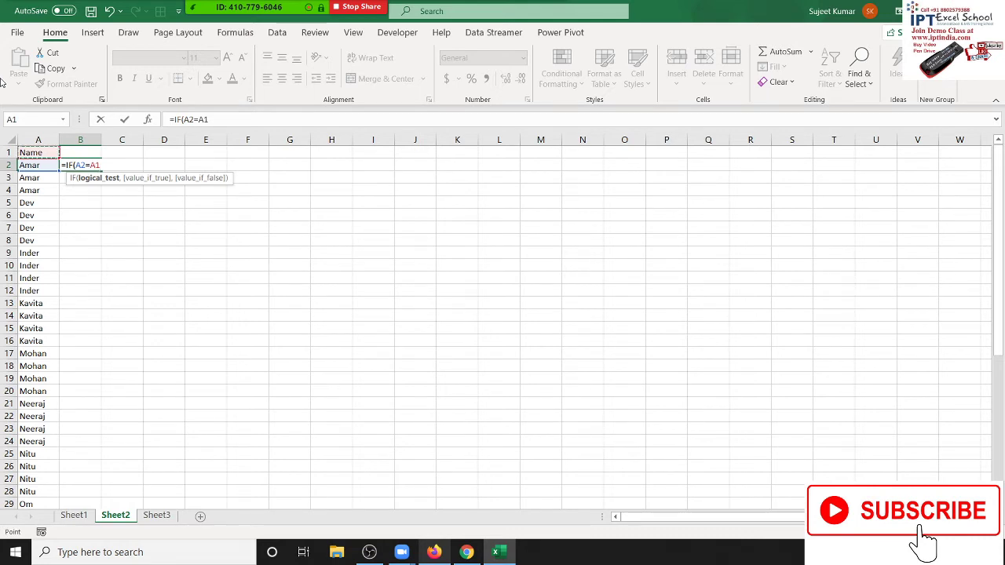
pyautogui.write(',"')
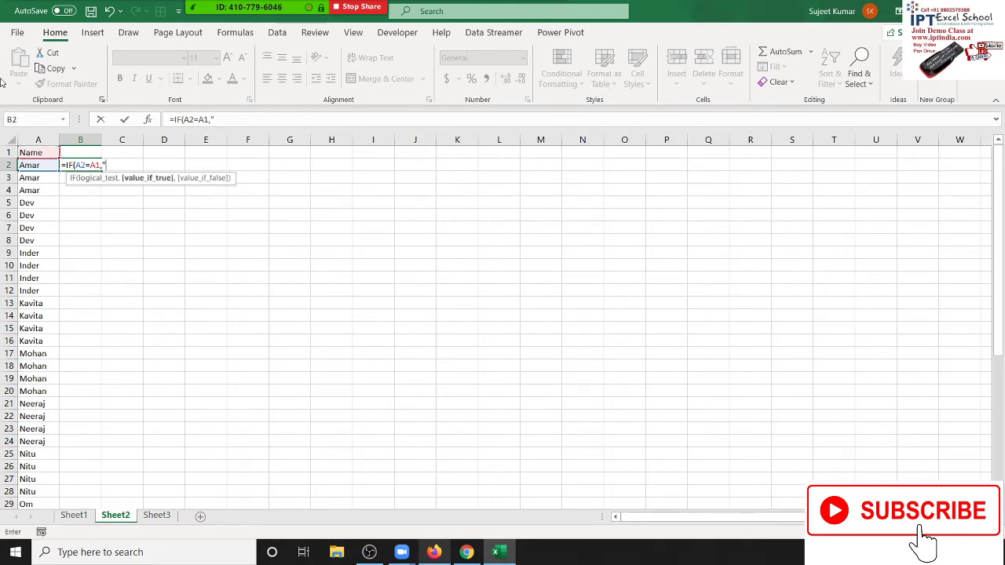
pyautogui.write('D')
pyautogui.write('",')
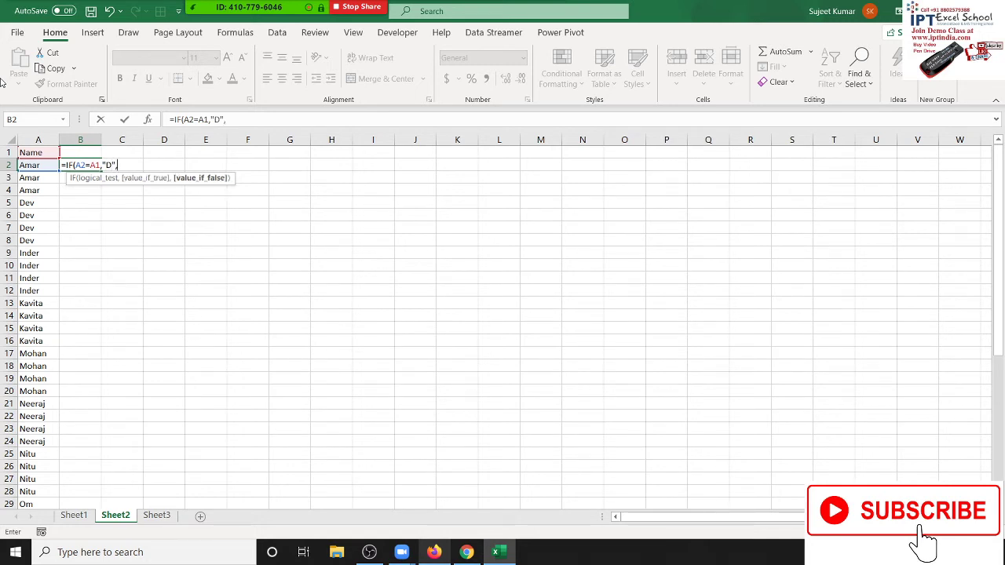
pyautogui.write('"U"')
pyautogui.write(')')
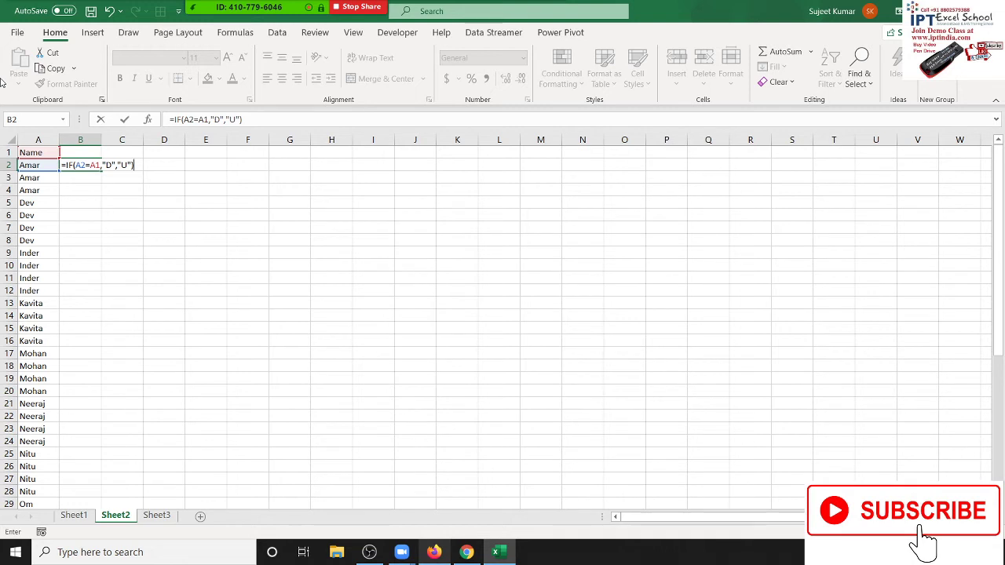
pyautogui.press('Return')
pyautogui.press('Up')
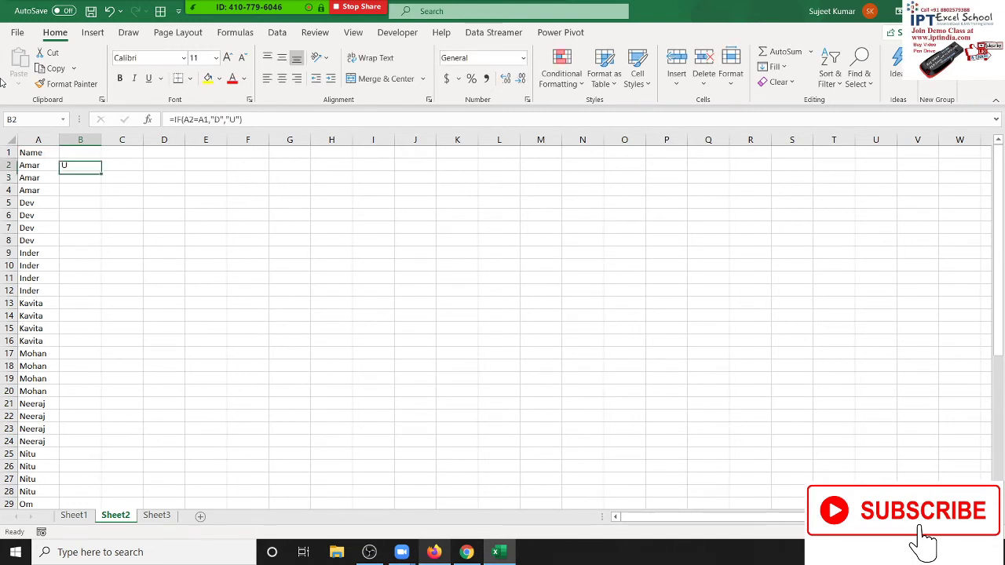
pyautogui.doubleClick(101, 171)
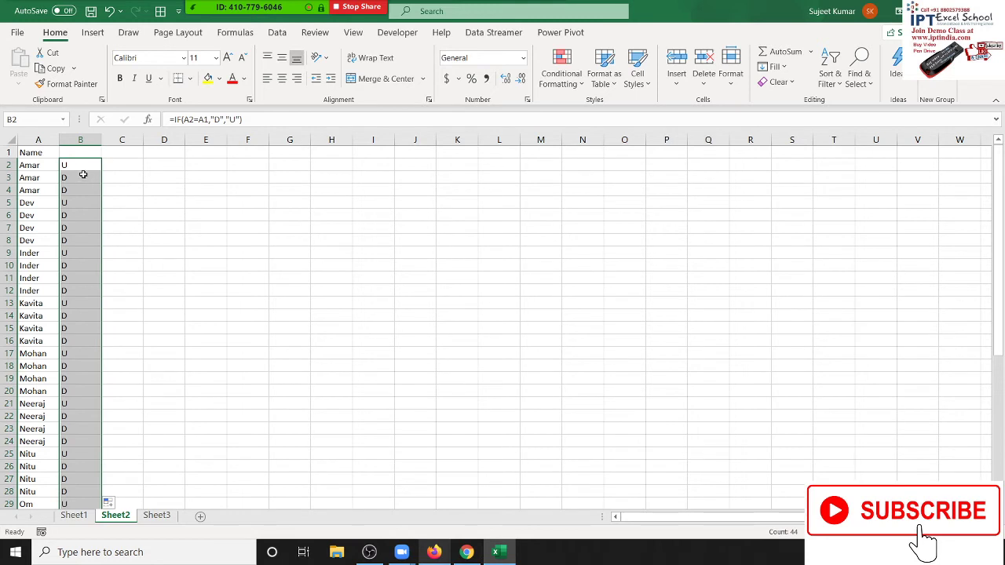
# - Check the filled formulas in B2, B3 and B17 without changing them
pyautogui.click(83, 169)
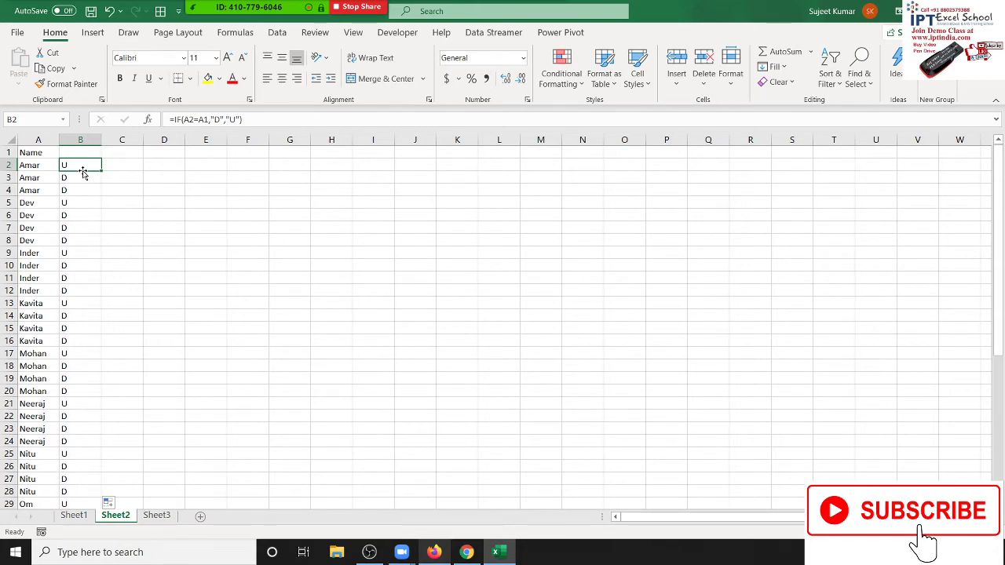
pyautogui.scroll(-3, 168, 321)
pyautogui.scroll(-7, 167, 327)
pyautogui.scroll(6, 167, 327)
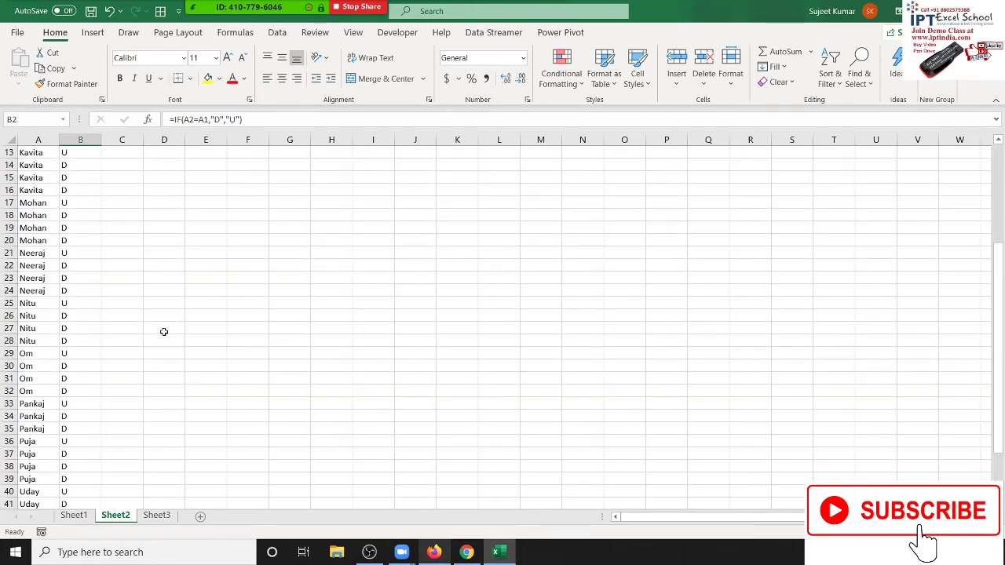
pyautogui.scroll(4, 164, 330)
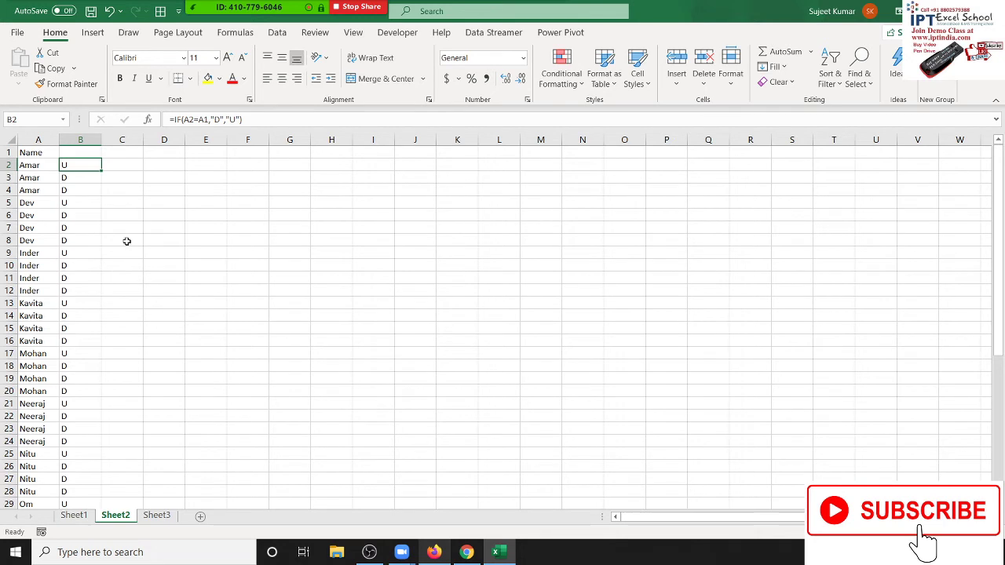
pyautogui.doubleClick(66, 164)
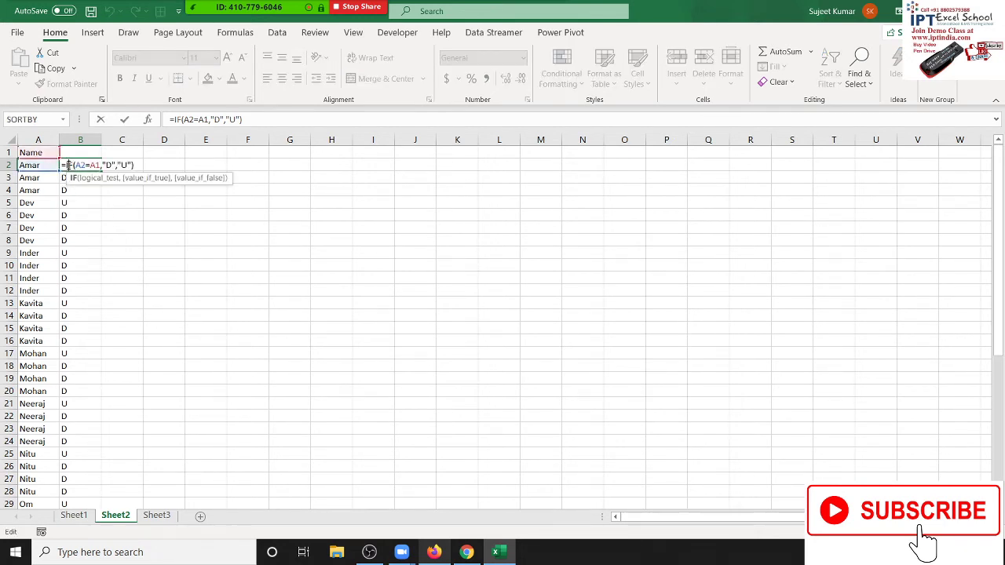
pyautogui.press('Escape')
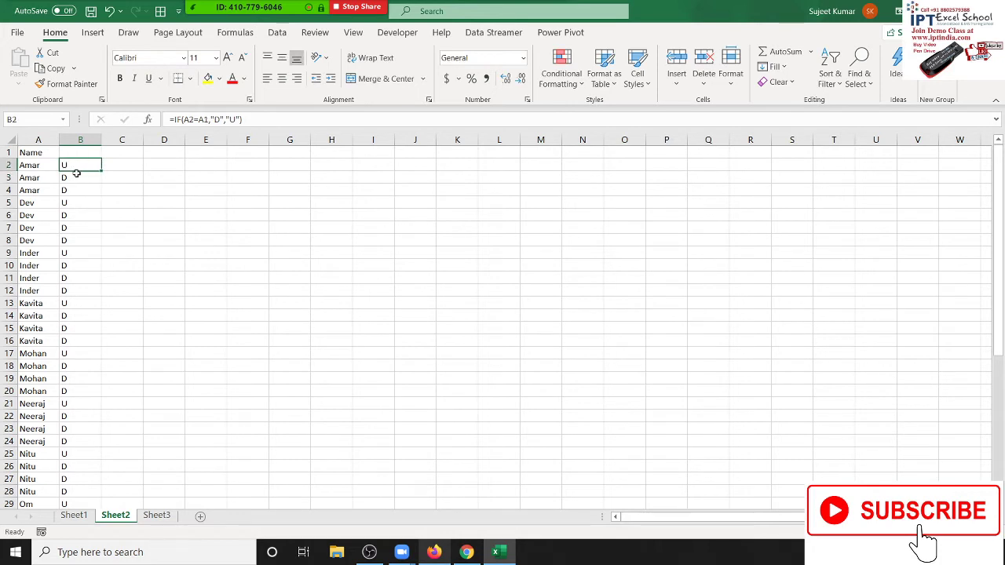
pyautogui.click(76, 173)
pyautogui.doubleClick(77, 175)
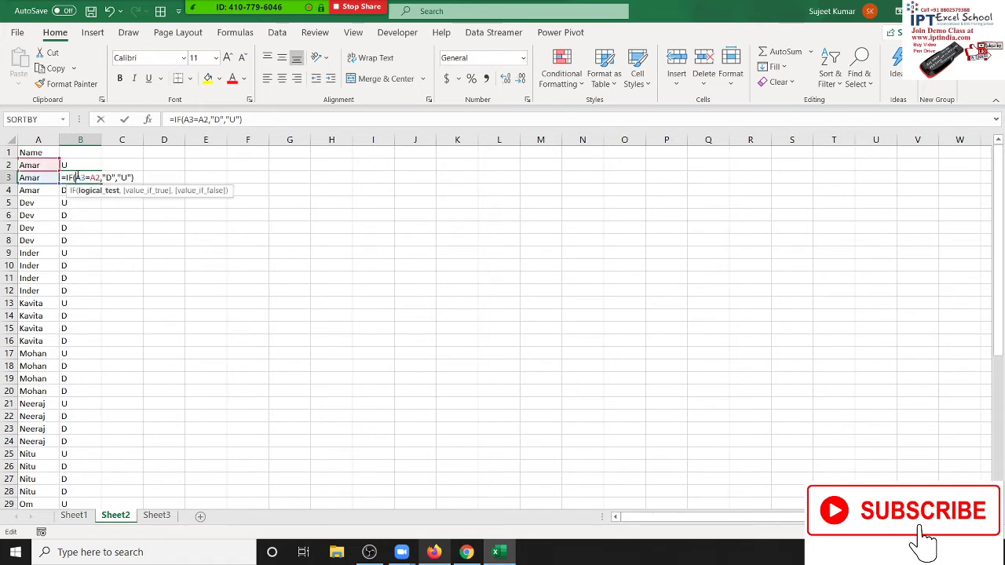
pyautogui.press('Return')
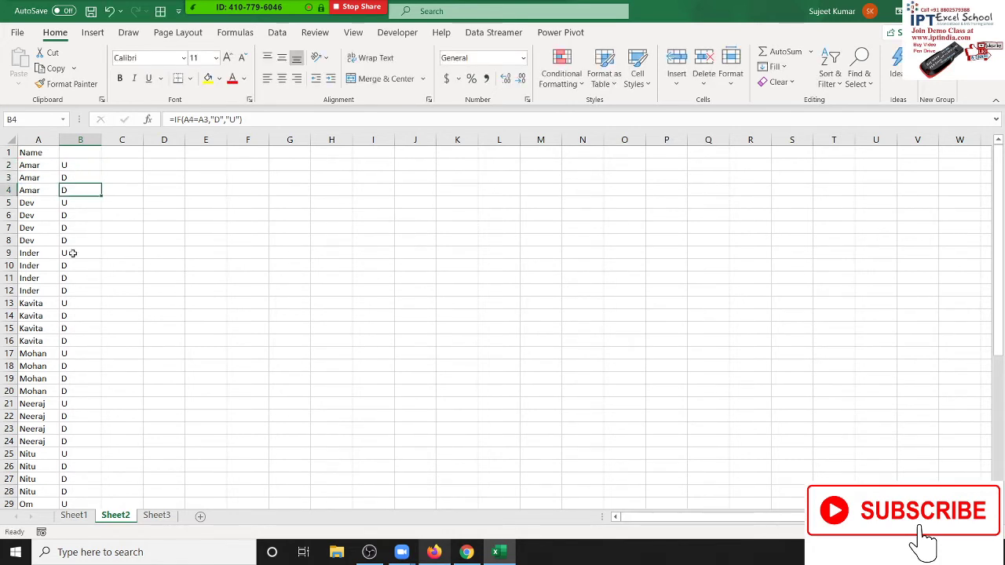
pyautogui.doubleClick(67, 351)
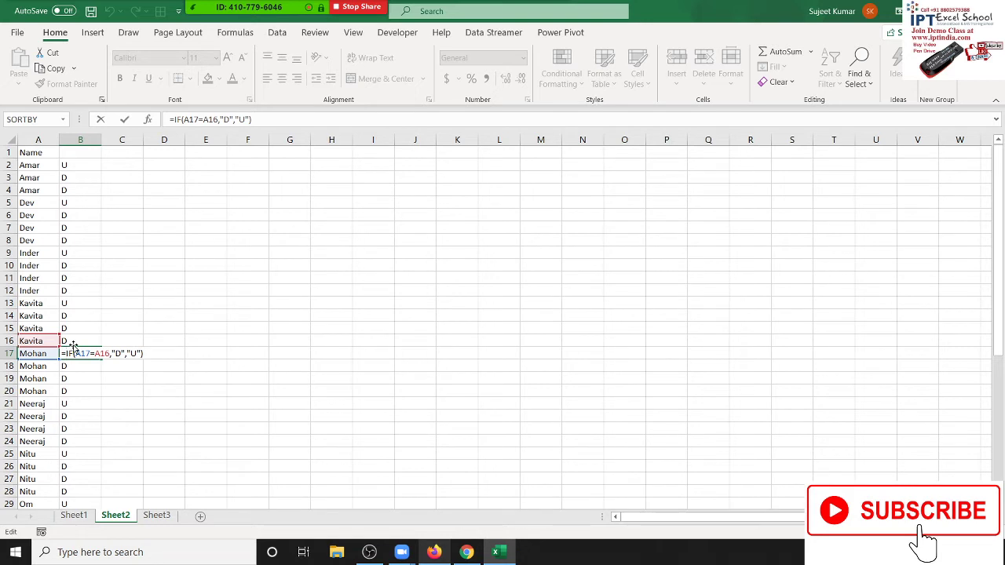
pyautogui.press('Return')
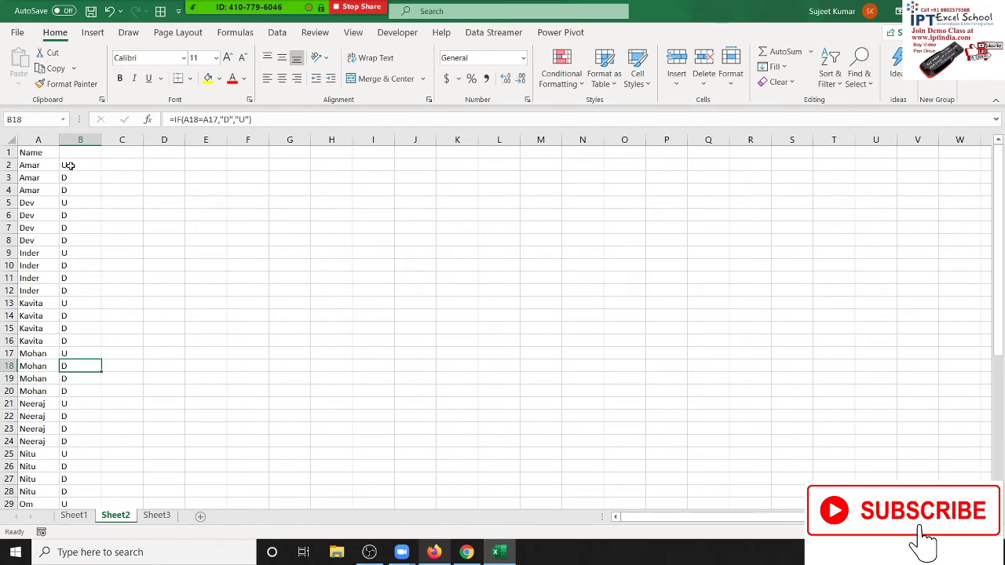
# - Enter =IF(A2=A1,C1+1,1) in C2
pyautogui.click(29, 164)
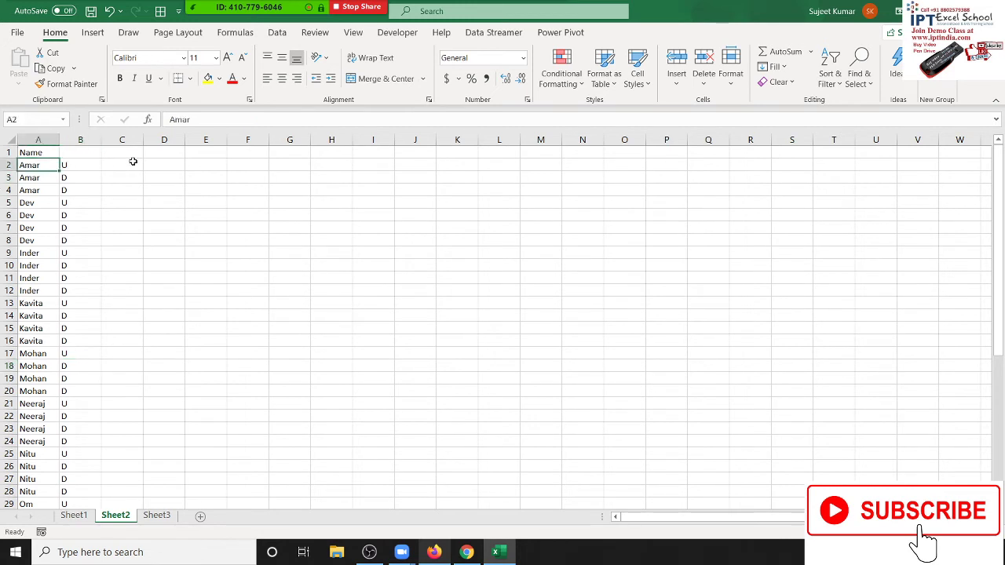
pyautogui.click(131, 163)
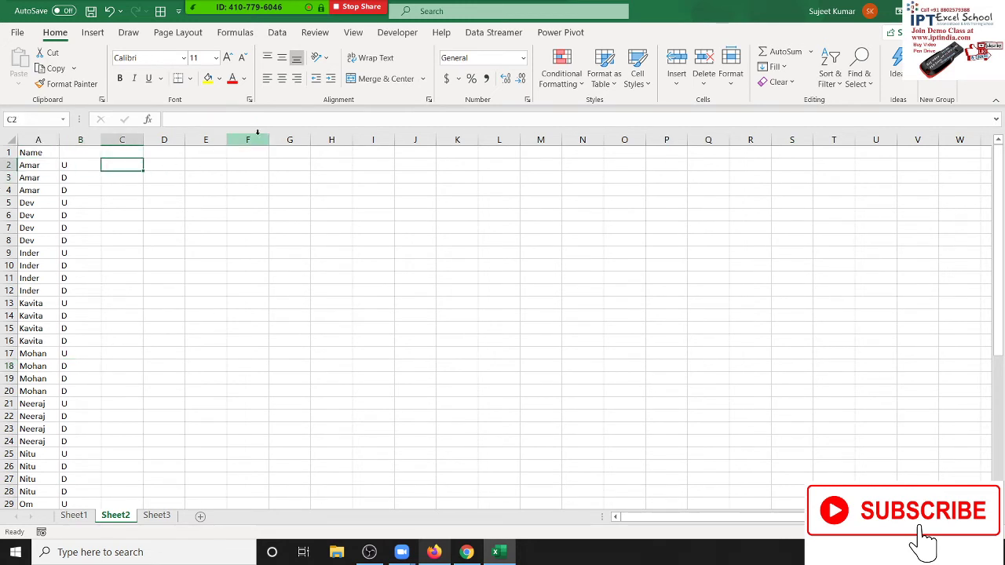
pyautogui.write('=if')
pyautogui.press('Tab')
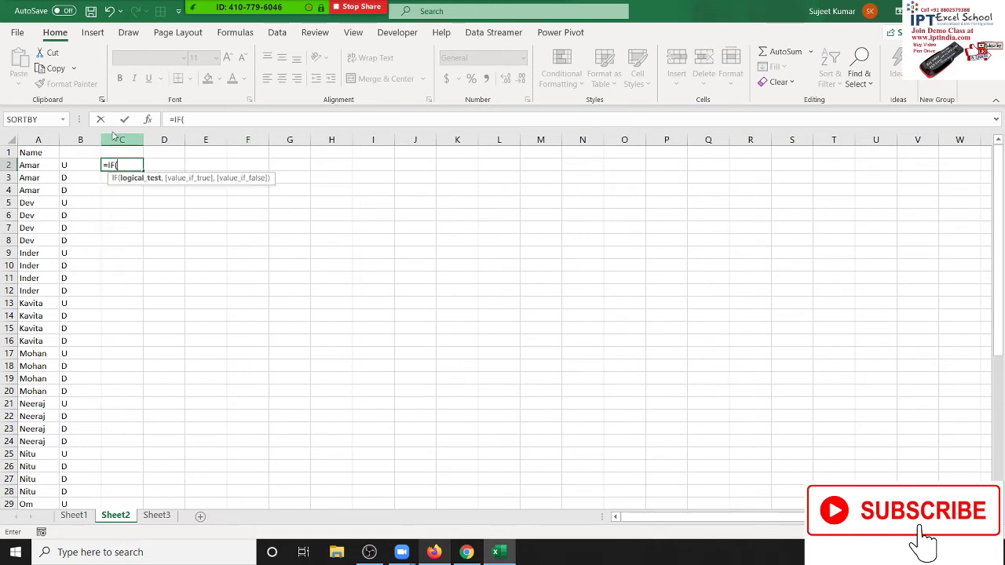
pyautogui.click(46, 164)
pyautogui.write('=')
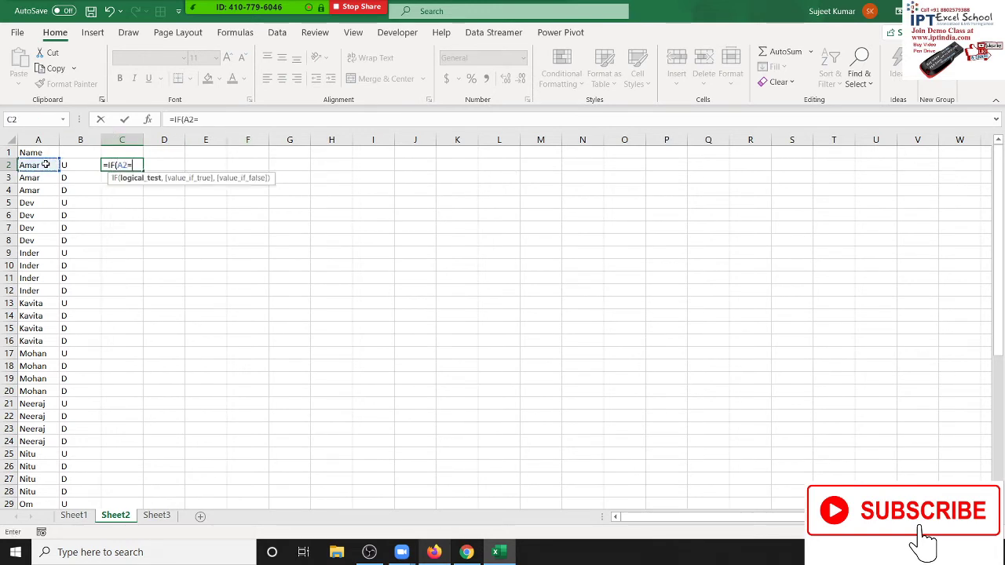
pyautogui.press('Up')
pyautogui.press('Left')
pyautogui.press('Left')
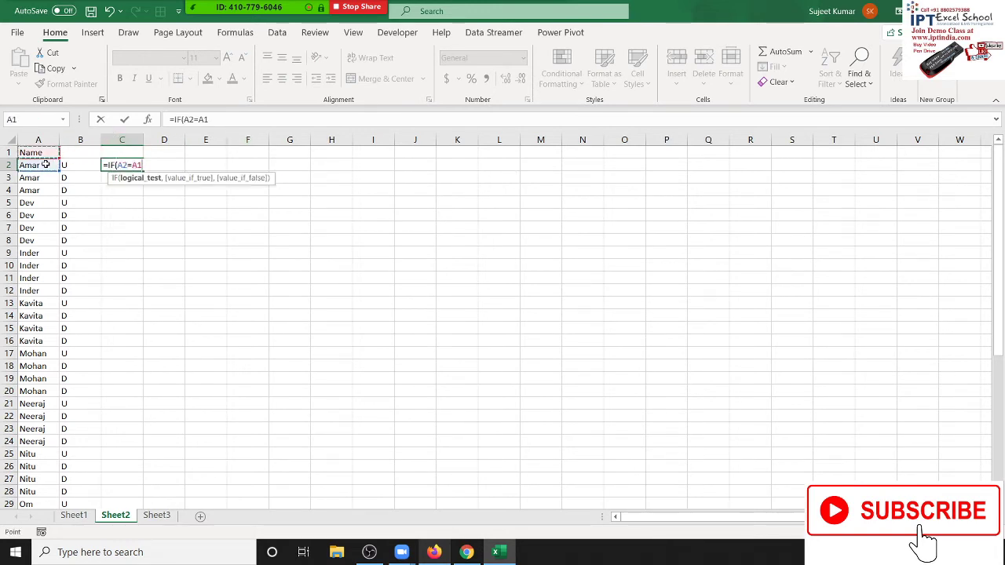
pyautogui.write(',')
pyautogui.press('Up')
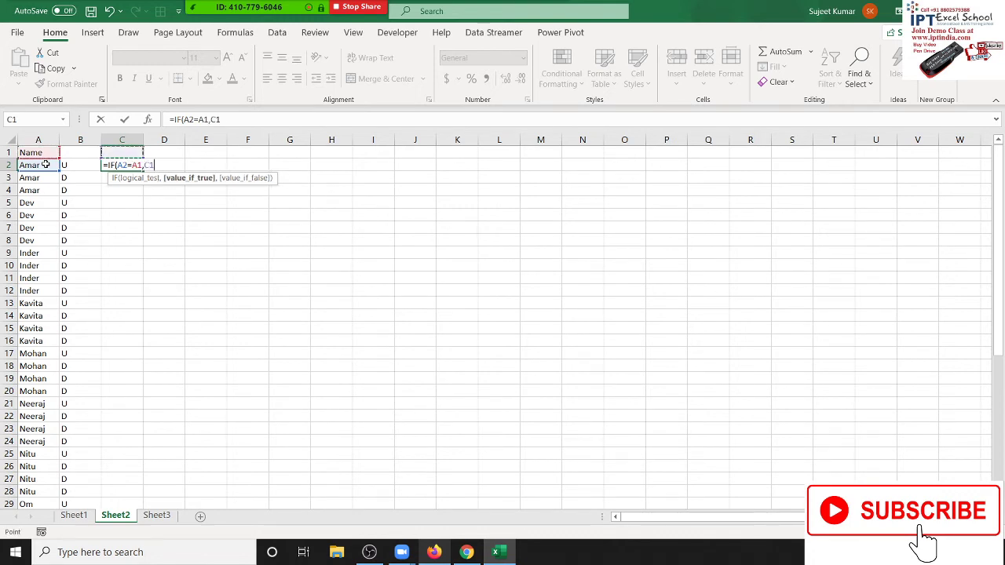
pyautogui.write('+1,')
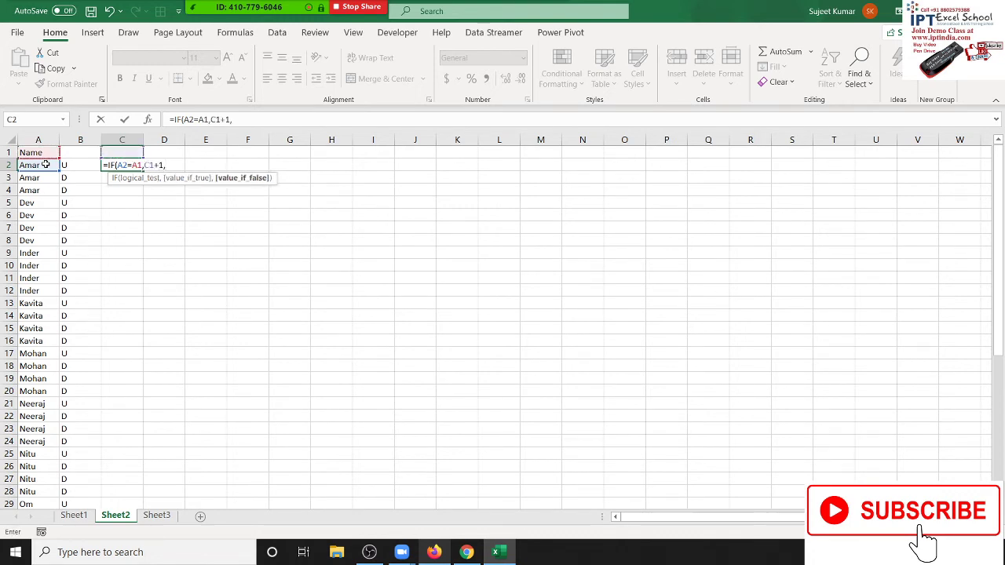
pyautogui.write('1')
pyautogui.press('Return')
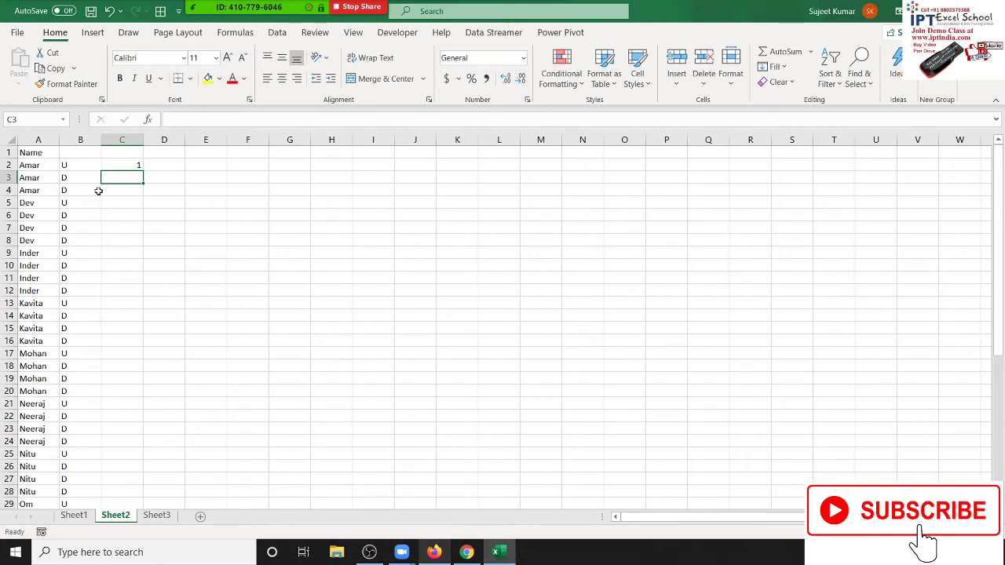
# - Copy the C2 formula down column C to number each name's occurrences
pyautogui.click(120, 165)
pyautogui.doubleClick(143, 170)
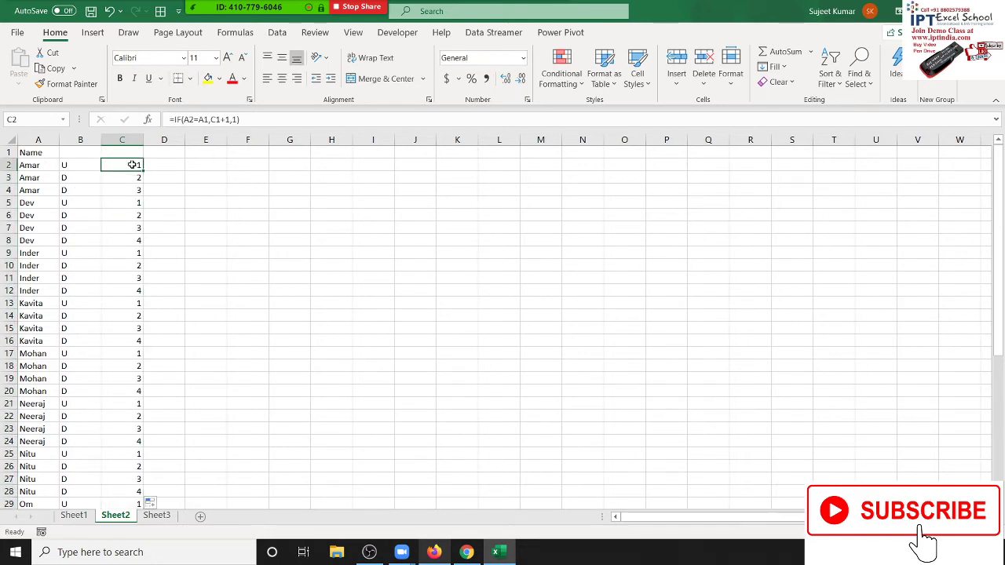
pyautogui.press('Down')
pyautogui.press('Down')
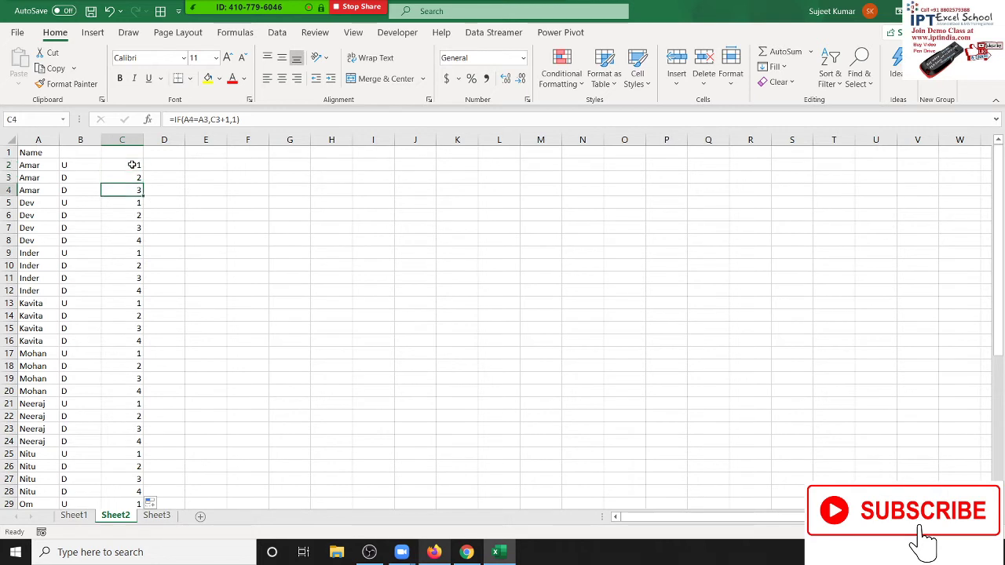
pyautogui.press('Down')
pyautogui.press('Down')
pyautogui.press('Down')
pyautogui.press('Down')
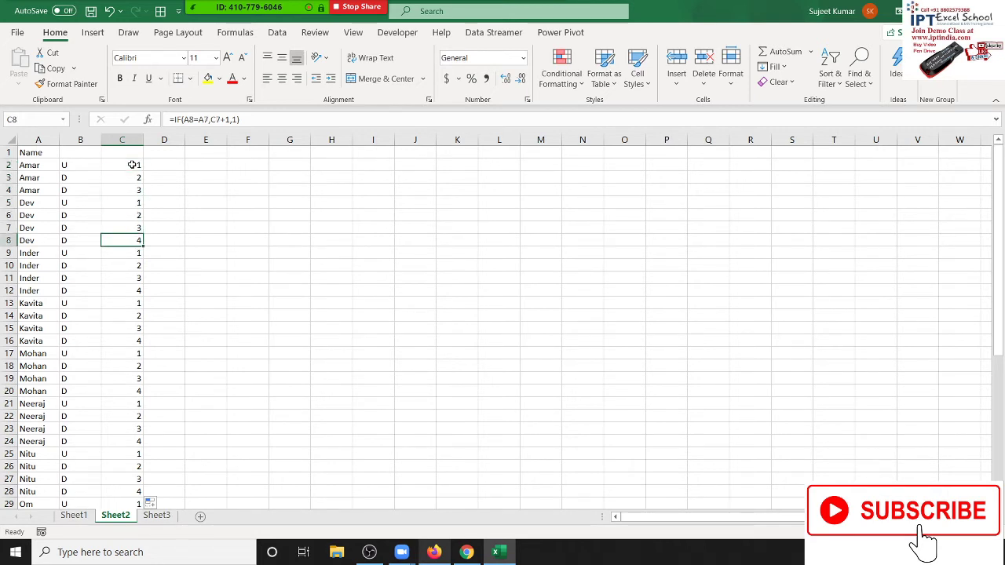
pyautogui.press('Up')
pyautogui.press('Up')
pyautogui.press('Up')
pyautogui.press('Up')
pyautogui.press('Up')
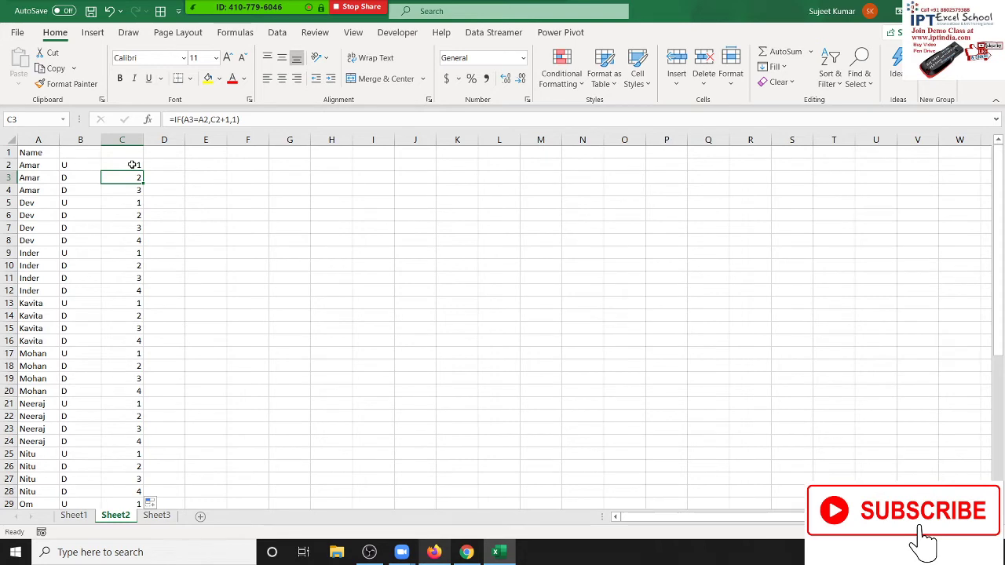
pyautogui.press('Down')
pyautogui.press('Down')
pyautogui.press('Down')
pyautogui.press('Down')
pyautogui.press('Down')
pyautogui.press('Down')
pyautogui.press('Down')
pyautogui.press('Down')
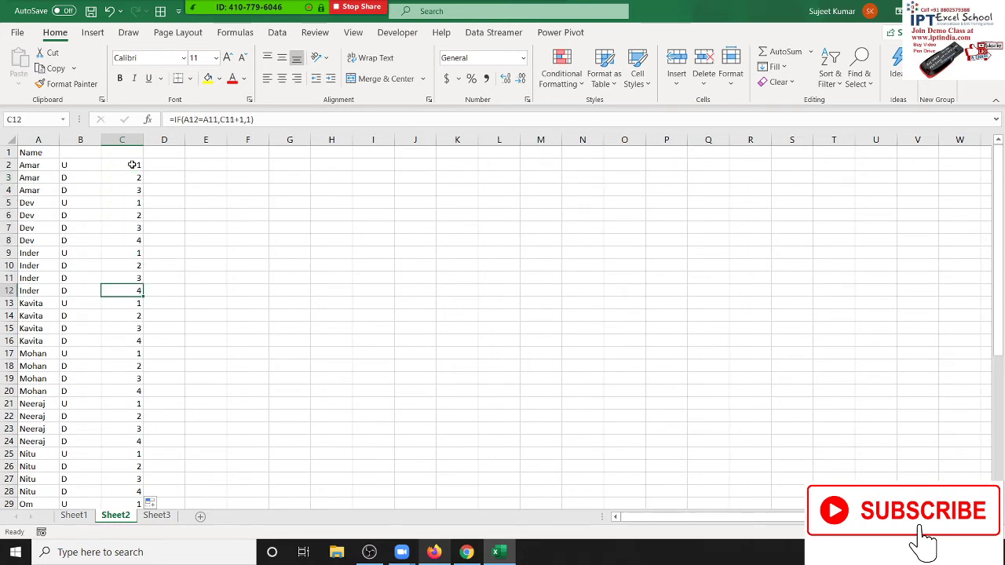
pyautogui.hotkey('ctrl', 'Down')
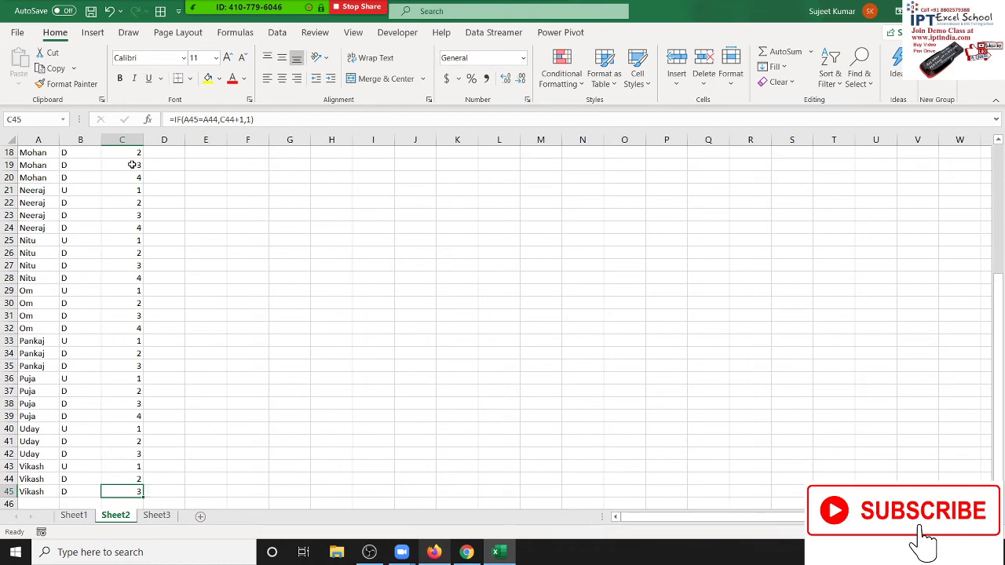
pyautogui.hotkey('ctrl', 'Up')
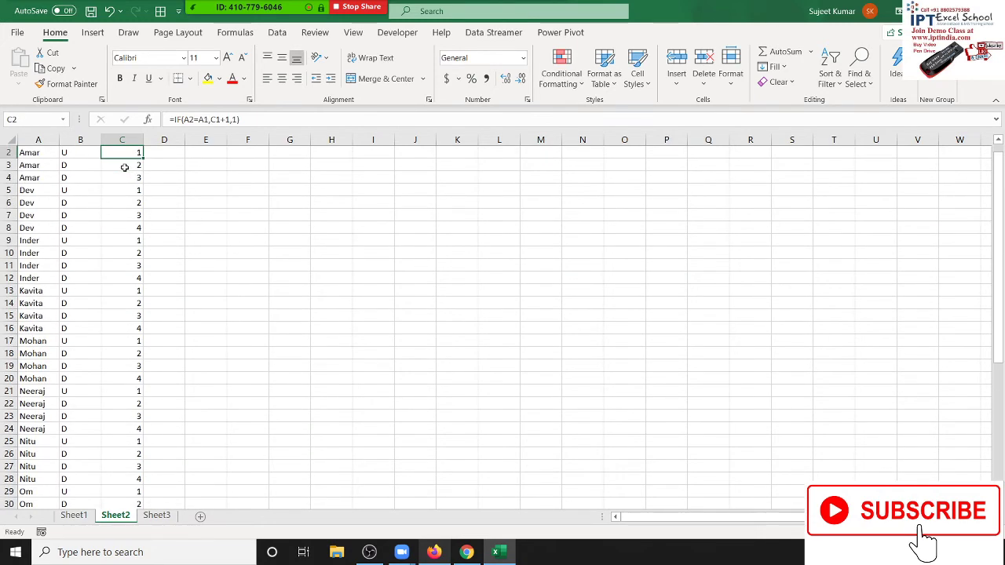
pyautogui.press('Down')
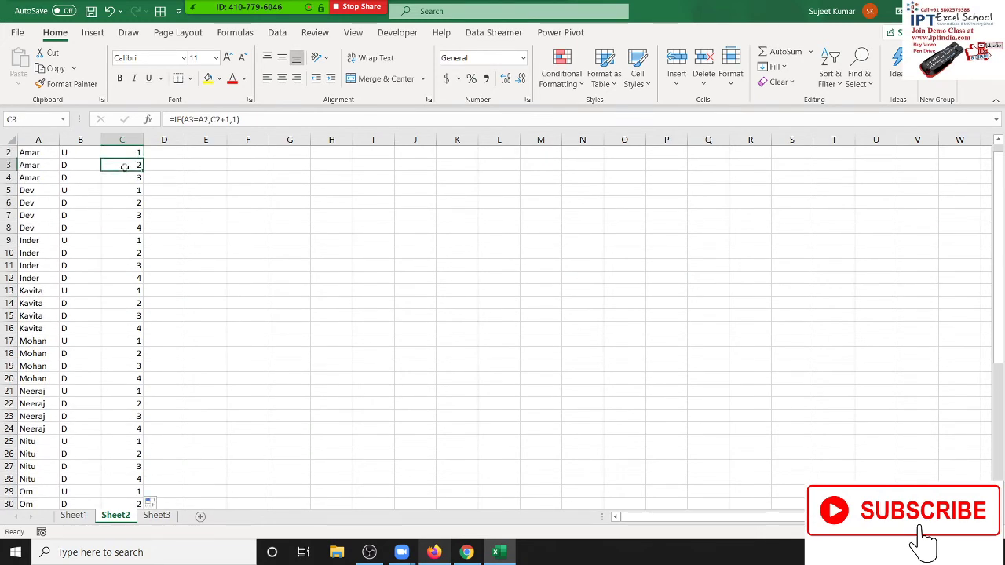
pyautogui.press('Down')
pyautogui.press('Down')
pyautogui.press('Down')
pyautogui.press('Down')
pyautogui.press('Down')
pyautogui.press('Down')
pyautogui.press('Down')
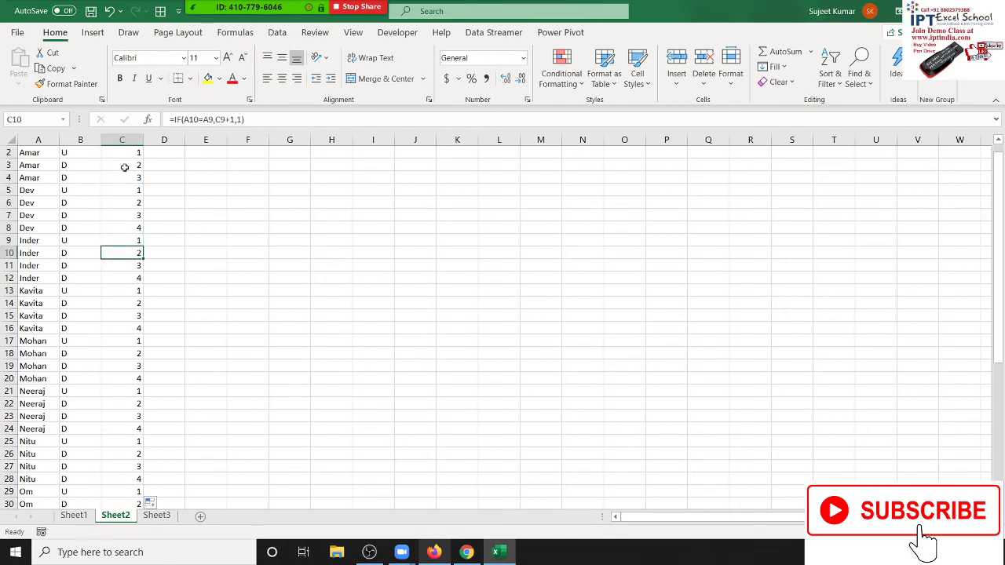
pyautogui.hotkey('ctrl', 'Down')
pyautogui.hotkey('ctrl', 'Up')
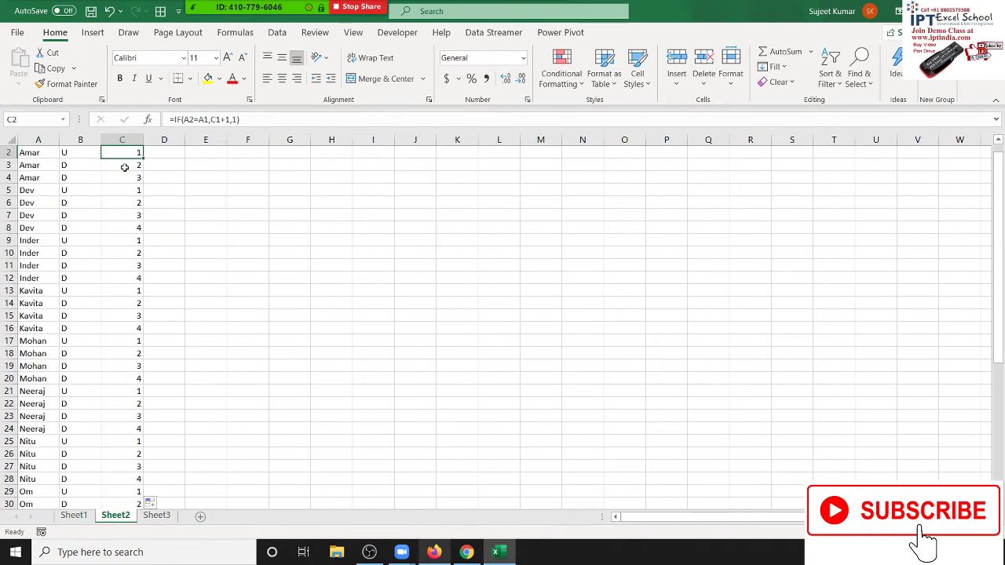
pyautogui.scroll(1, 124, 167)
# - Type test values 1 in D2:D4 and 2 in D5:D8, then clear them
pyautogui.click(174, 166)
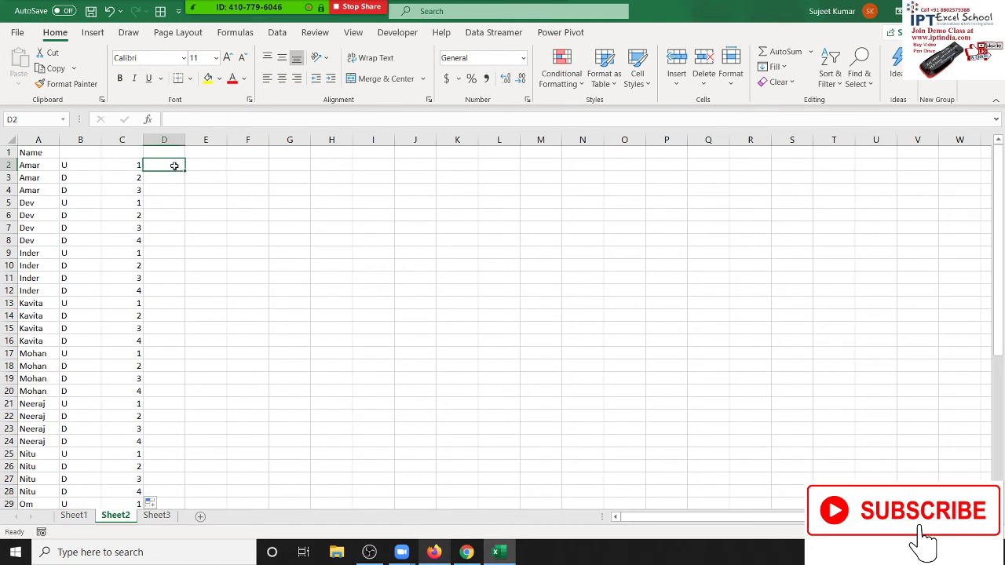
pyautogui.write('1')
pyautogui.hotkey('ctrl', 'Return')
pyautogui.hotkey('shift', 'Down')
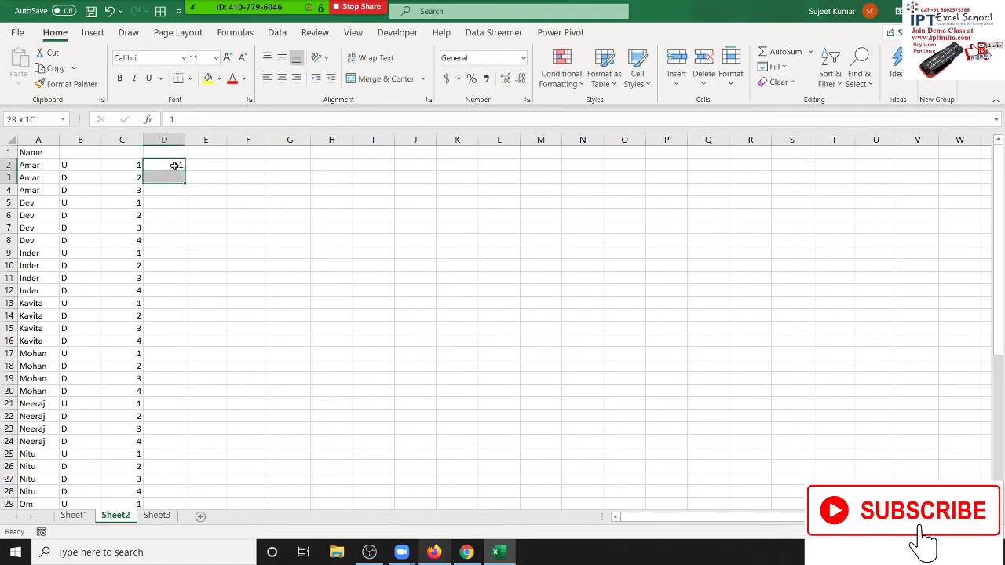
pyautogui.hotkey('shift', 'Down')
pyautogui.hotkey('ctrl', 'd')
pyautogui.press('Down')
pyautogui.press('Down')
pyautogui.press('Down')
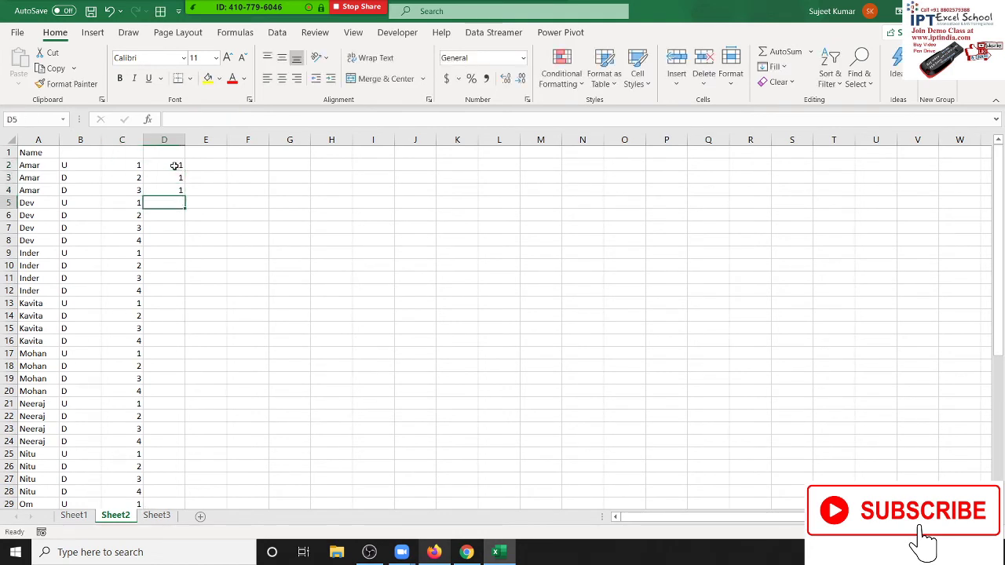
pyautogui.write('2')
pyautogui.press('Return')
pyautogui.press('Up')
pyautogui.hotkey('shift', 'Down')
pyautogui.hotkey('shift', 'Down')
pyautogui.hotkey('shift', 'Down')
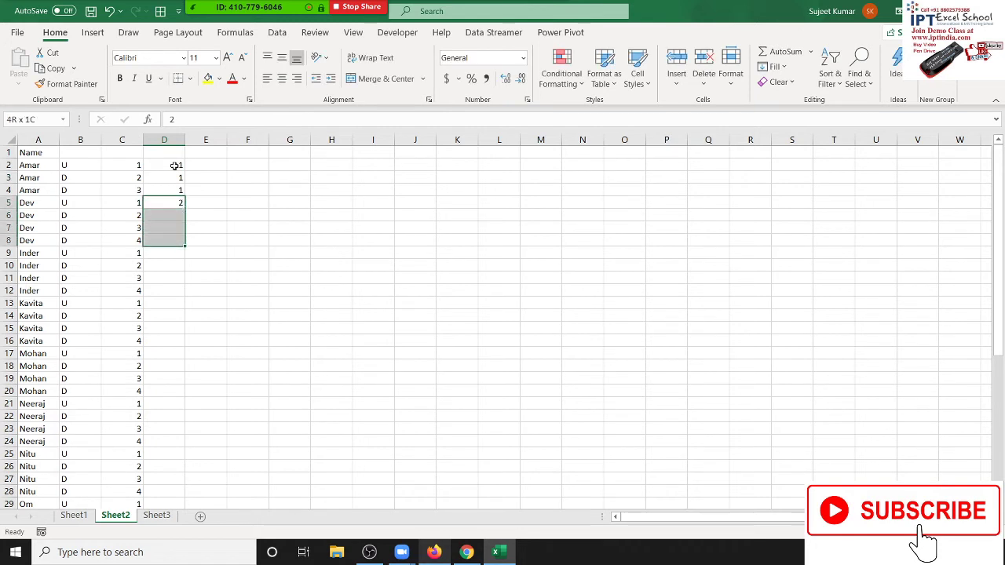
pyautogui.hotkey('ctrl', 'd')
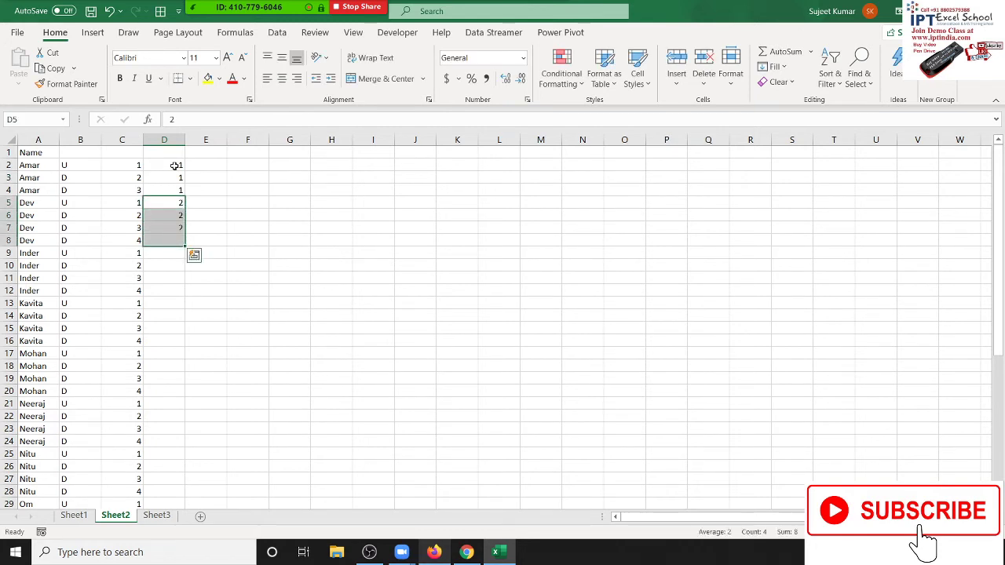
pyautogui.press('Up')
pyautogui.press('Up')
pyautogui.press('Up')
pyautogui.hotkey('ctrl', 'shift', 'Down')
pyautogui.press('Delete')
# - Enter =IF(A2=A1,D1,1) in D2
pyautogui.click(174, 166)
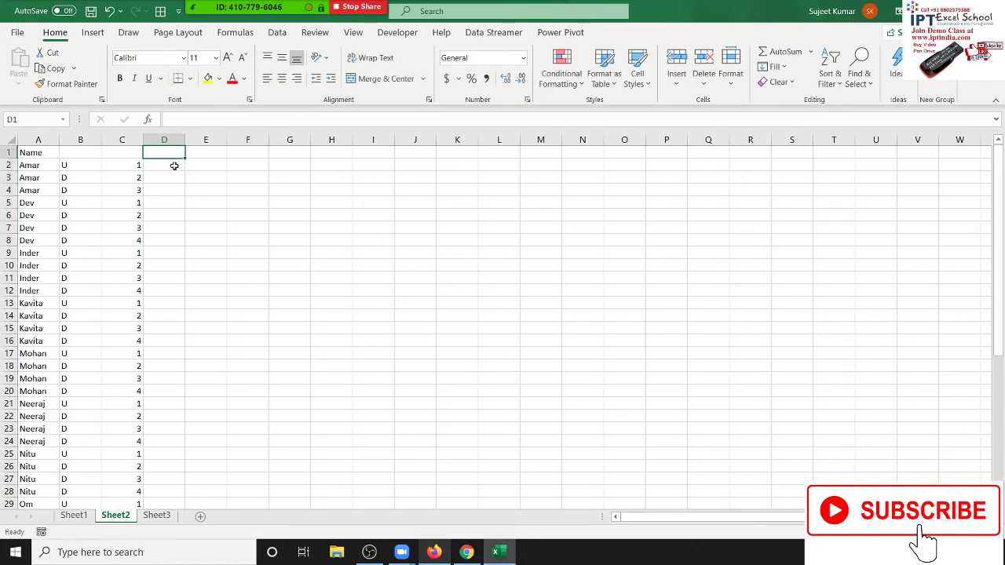
pyautogui.write('=i')
pyautogui.press('Tab')
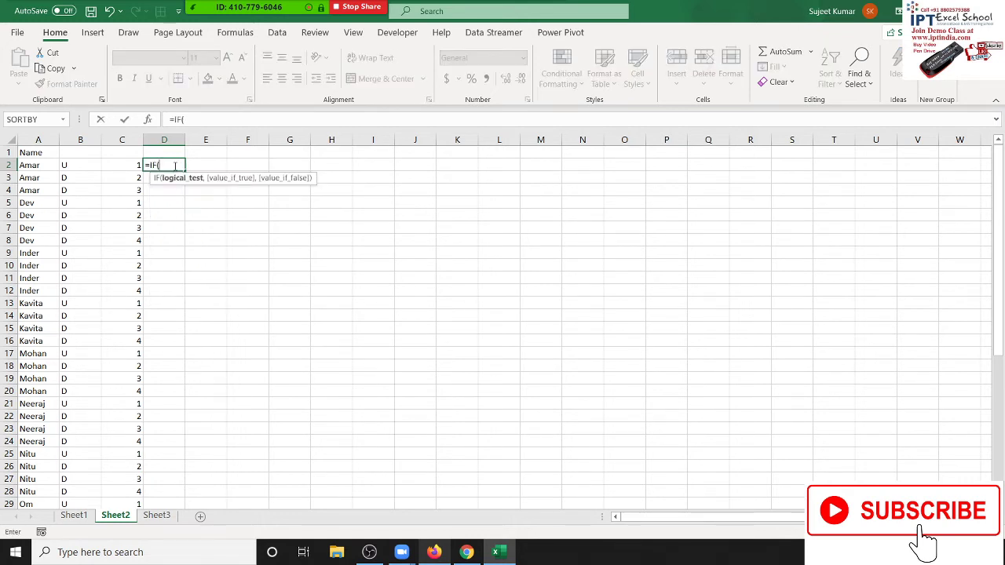
pyautogui.press('Left')
pyautogui.press('Left')
pyautogui.press('Left')
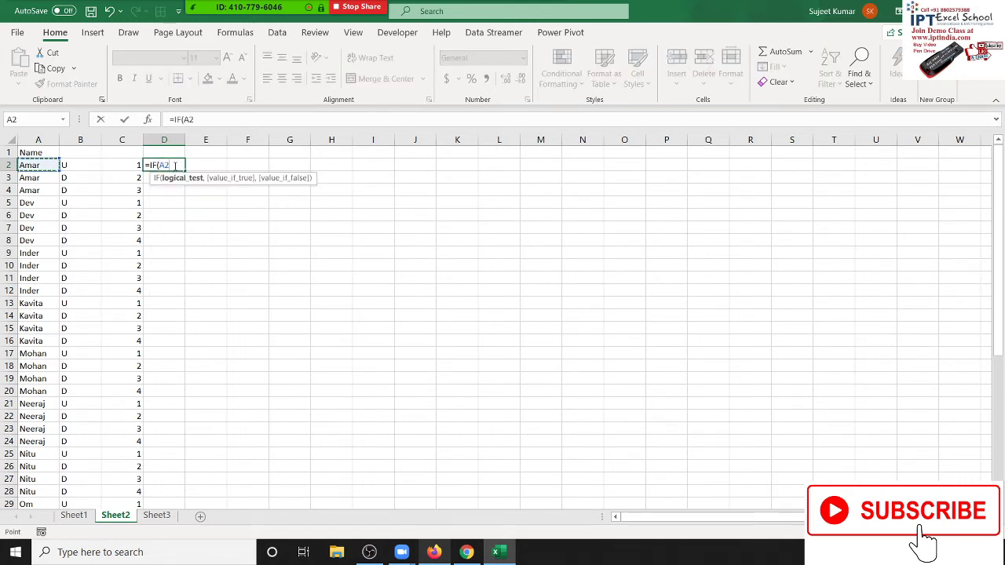
pyautogui.write('=')
pyautogui.press('Up')
pyautogui.press('Left')
pyautogui.press('Left')
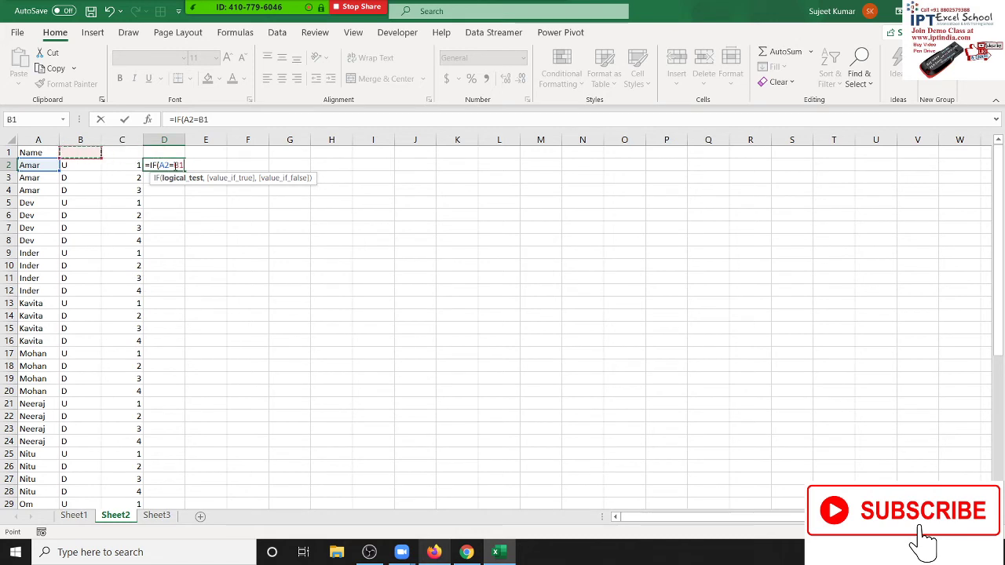
pyautogui.press('Left')
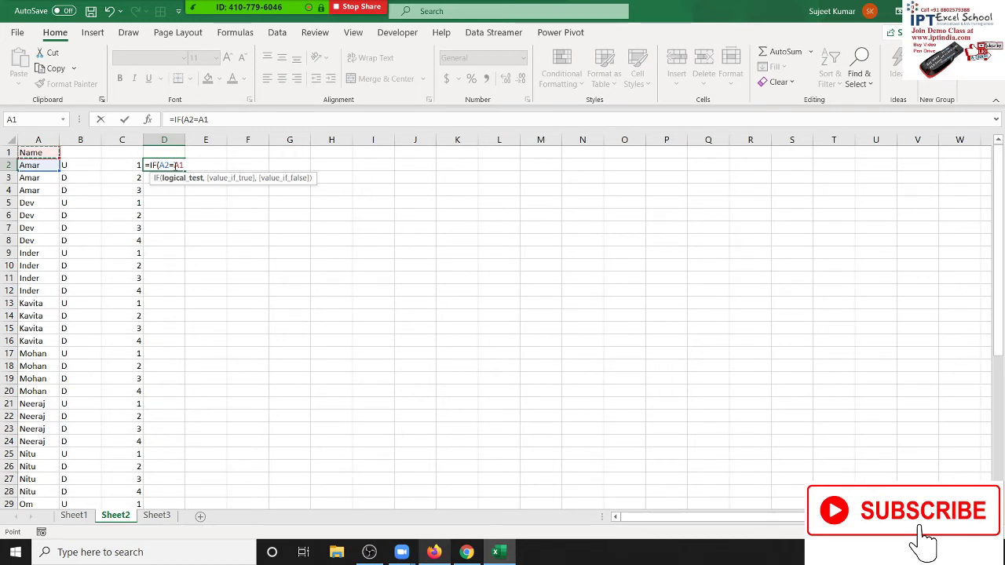
pyautogui.write(',')
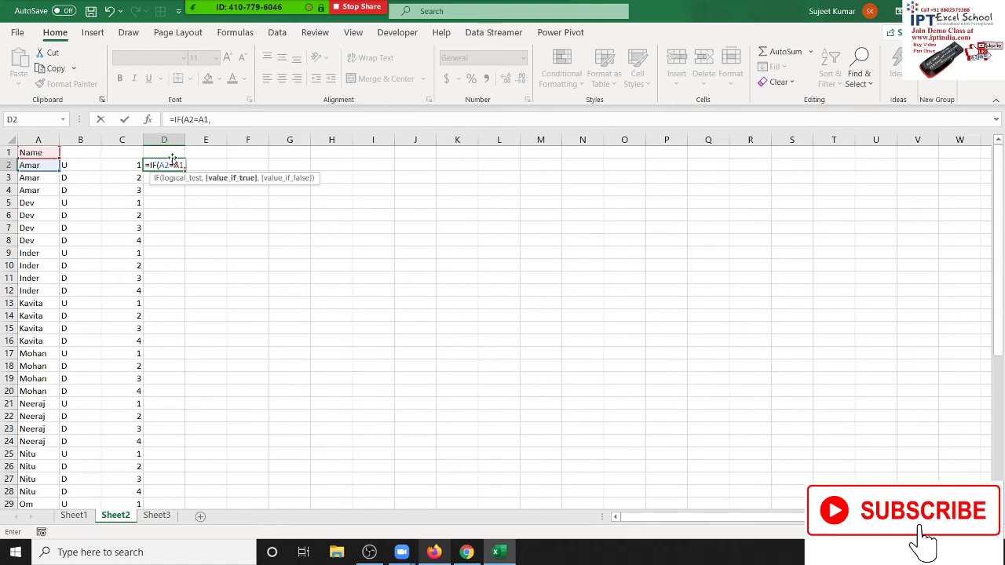
pyautogui.click(168, 153)
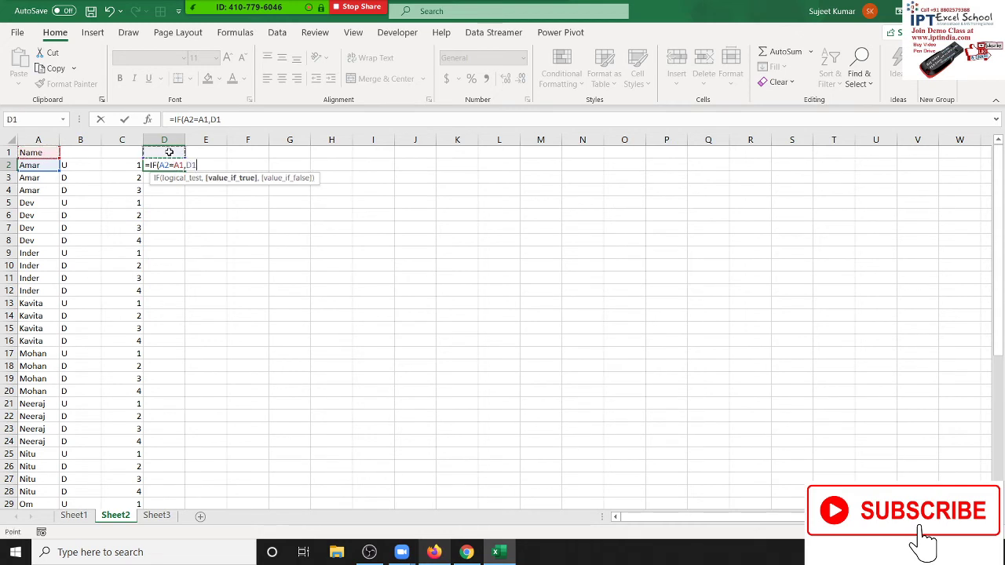
pyautogui.write(',1')
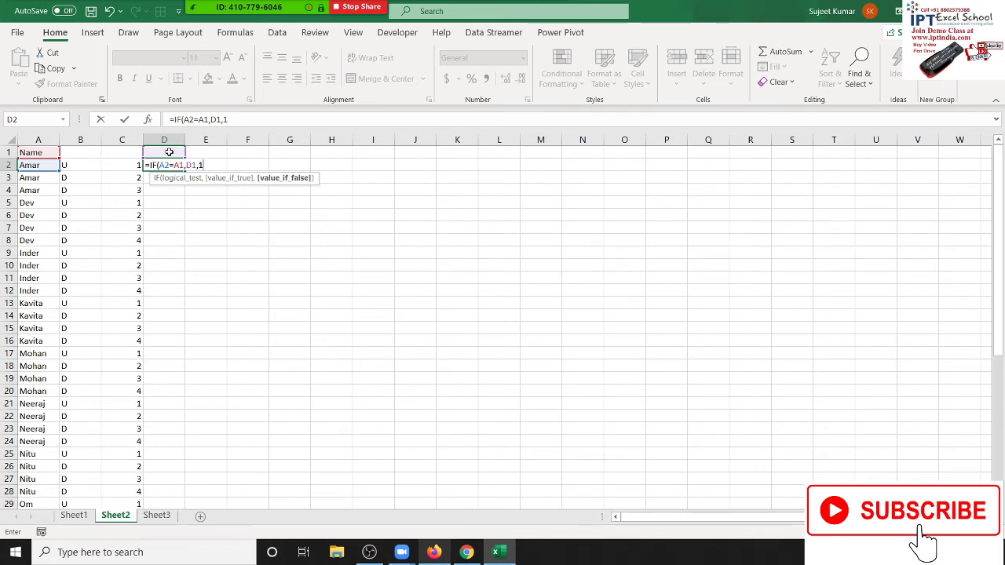
pyautogui.hotkey('ctrl', 'Return')
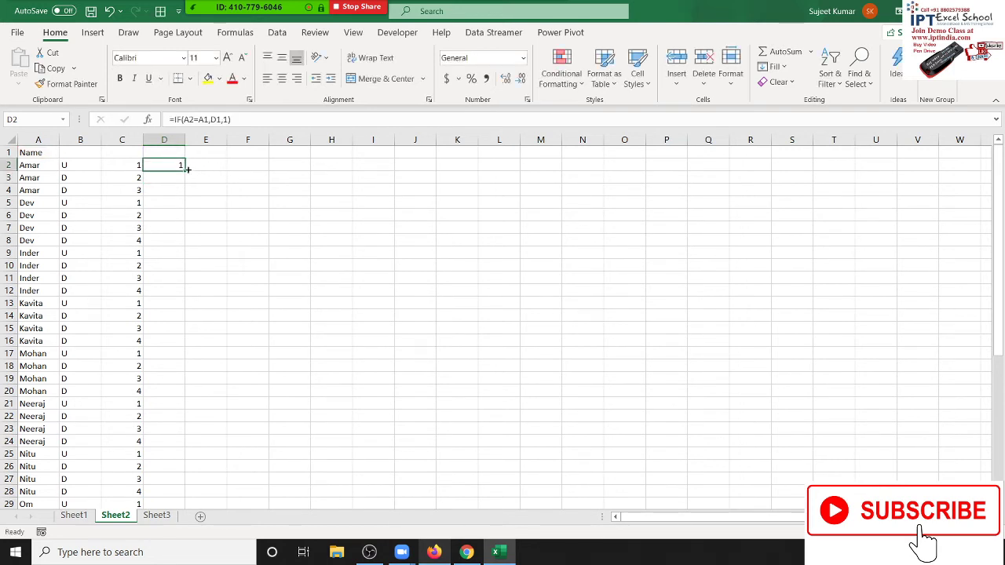
# - Fill the D2 formula down column D to row 45 and check that every row shows 1
pyautogui.doubleClick(185, 171)
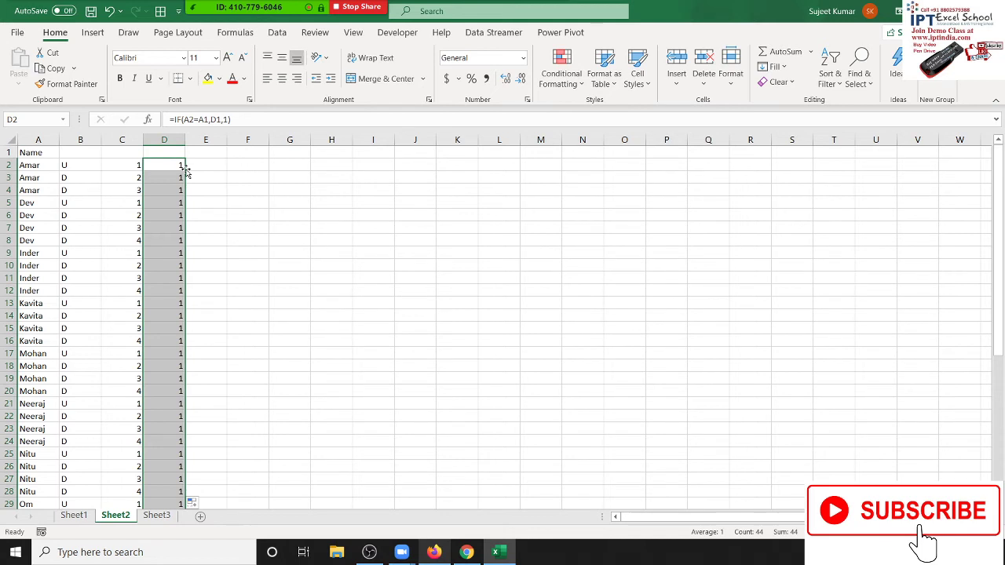
pyautogui.scroll(-5, 186, 170)
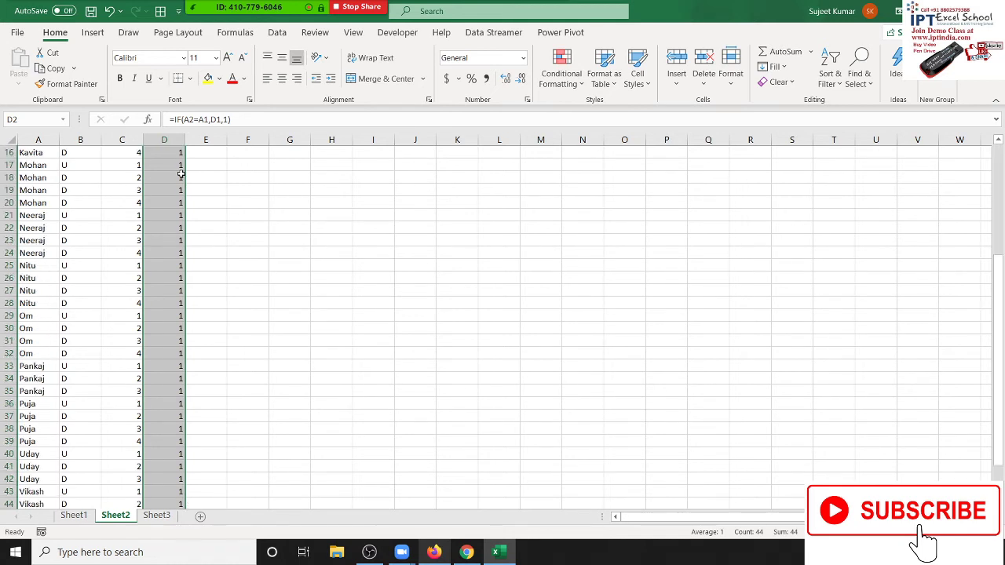
pyautogui.scroll(-5, 180, 179)
pyautogui.scroll(3, 179, 184)
pyautogui.scroll(7, 179, 184)
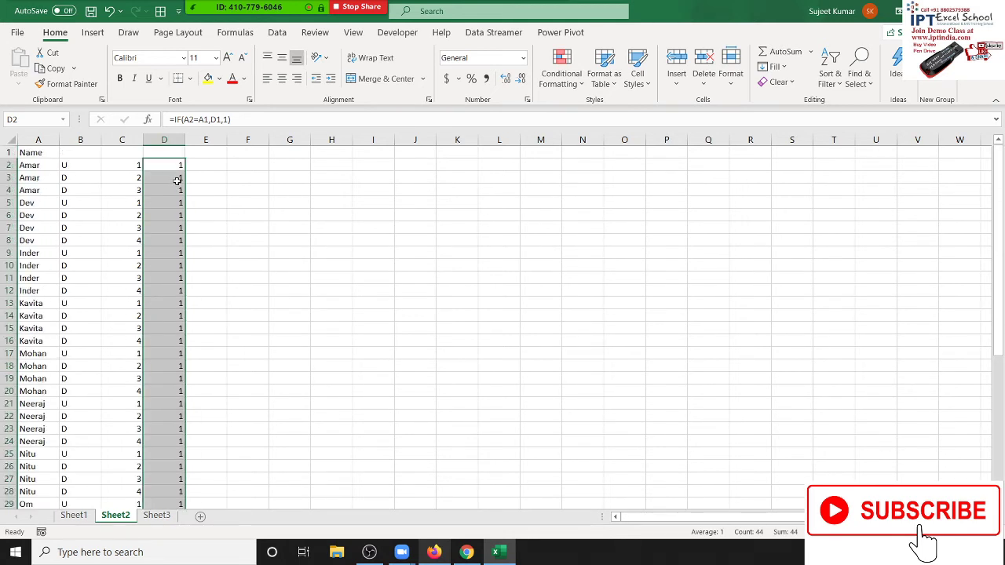
pyautogui.click(178, 180)
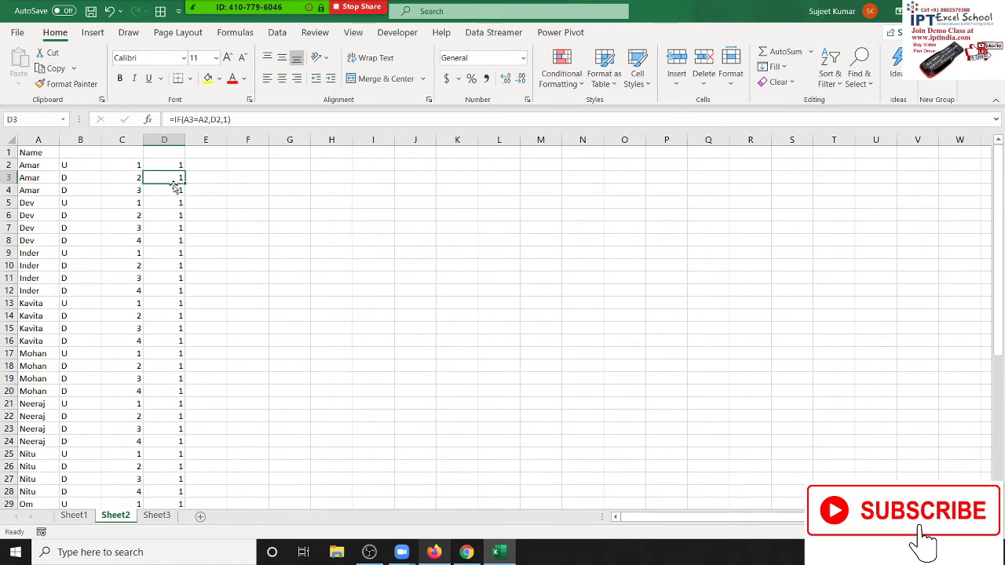
# - Check D4's formula, then change D3 to =IF(A3=A2,D2+1,1)
pyautogui.doubleClick(174, 190)
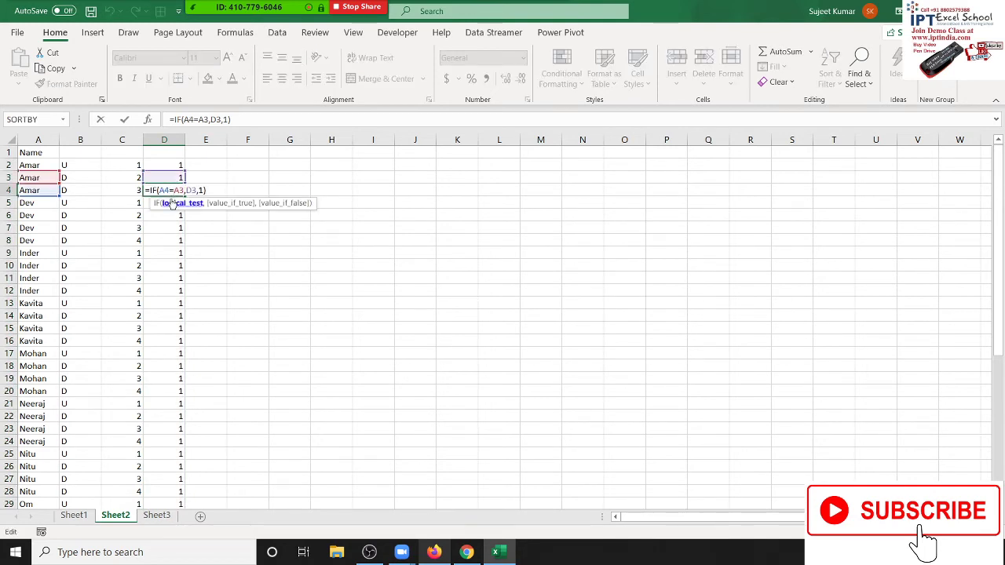
pyautogui.press('Escape')
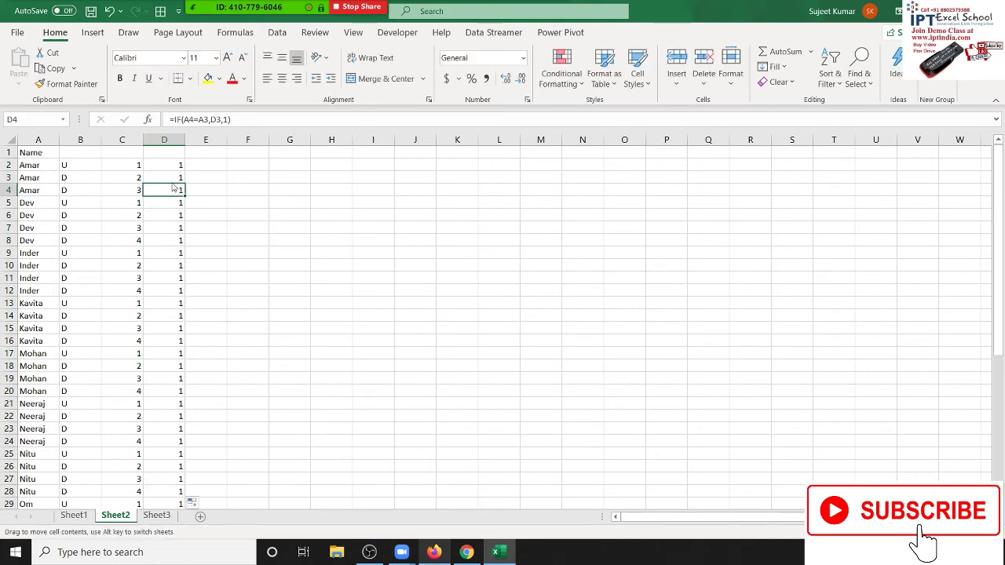
pyautogui.click(172, 180)
pyautogui.click(227, 120)
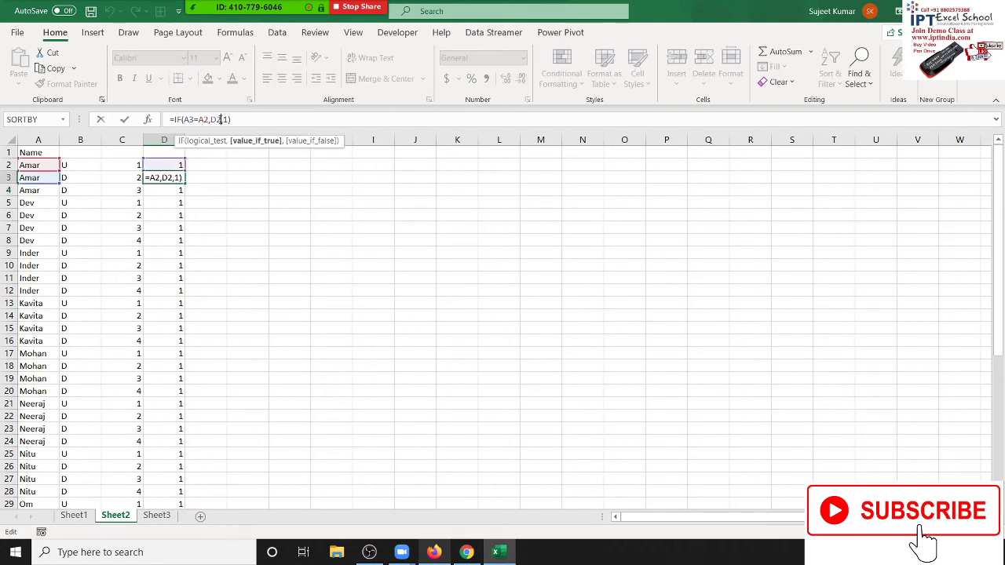
pyautogui.write('+1')
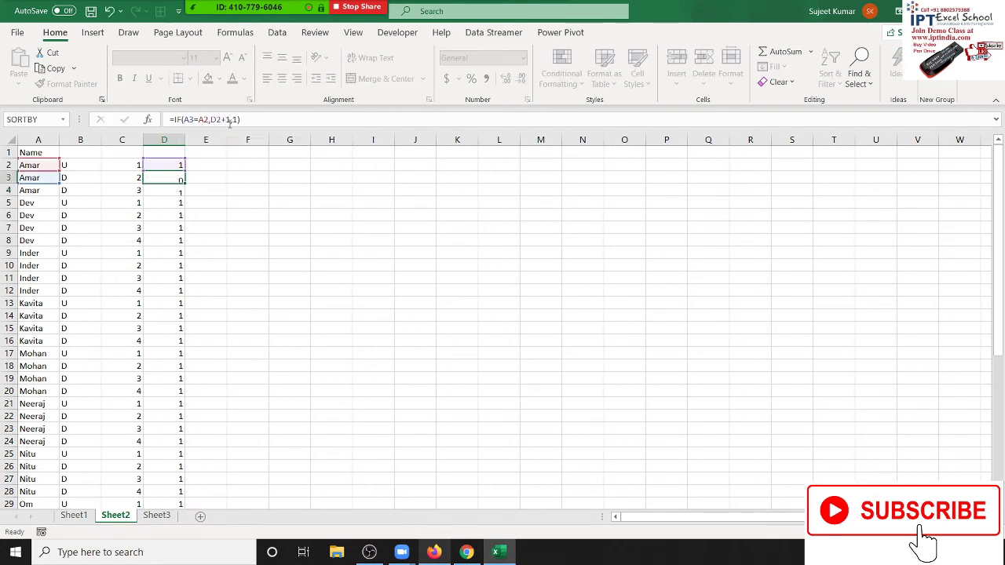
pyautogui.press('Return')
# - Fill D3's formula down column D, review the 1–4 counts, then undo the fill
pyautogui.click(178, 180)
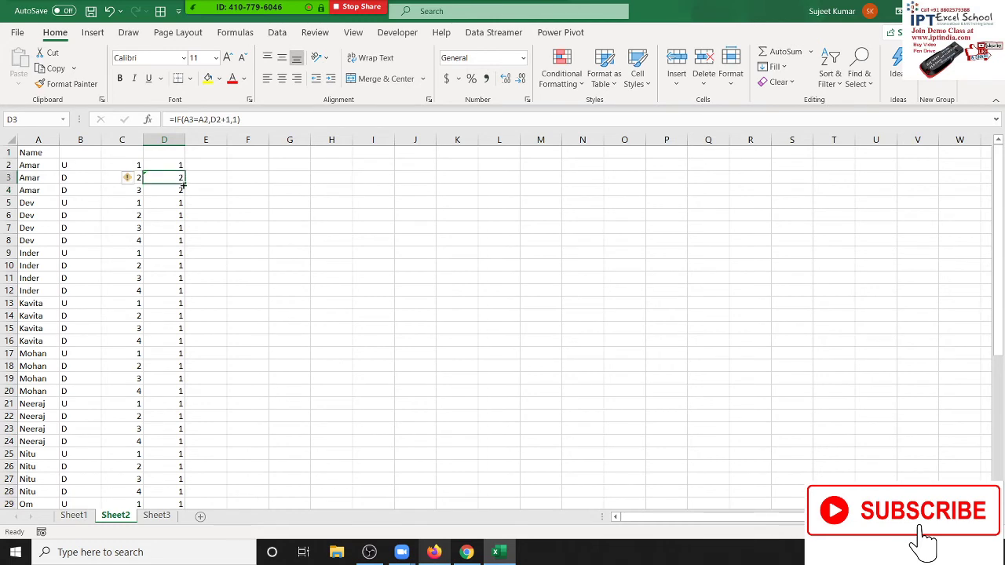
pyautogui.doubleClick(183, 186)
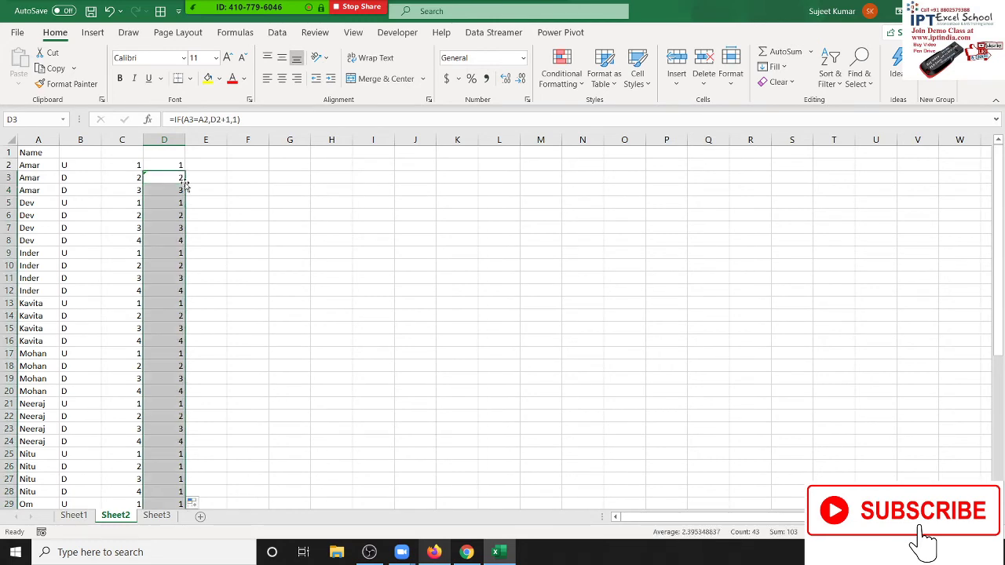
pyautogui.scroll(-5, 200, 312)
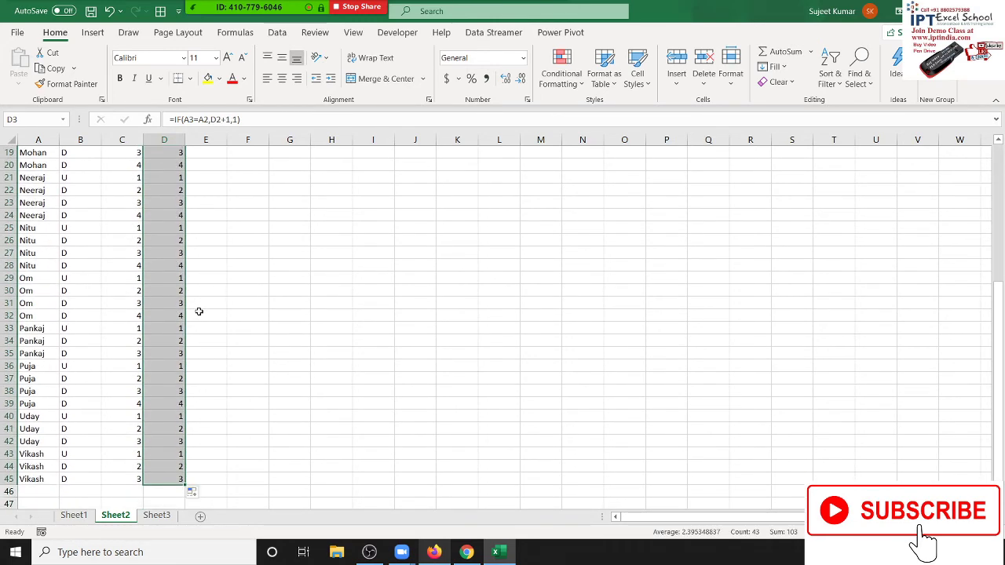
pyautogui.scroll(5, 199, 311)
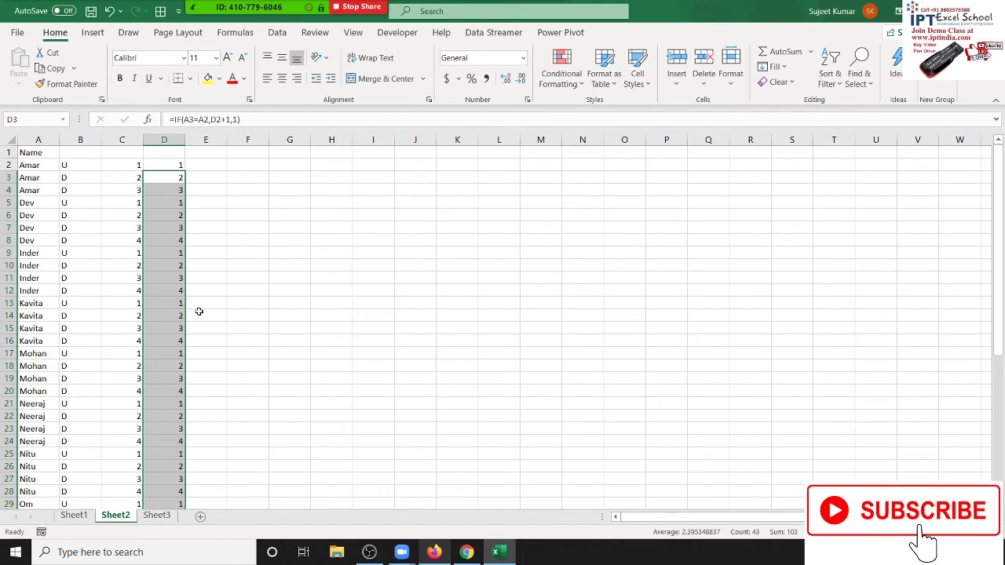
pyautogui.hotkey('ctrl', 'z')
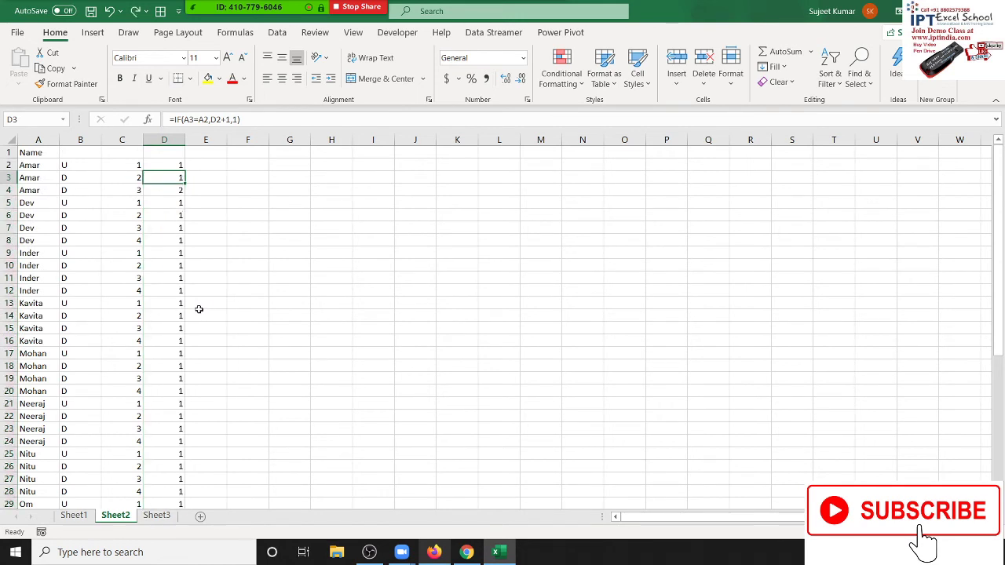
# - Undo back to D2 and change its formula to =IF(A2=A1,D1,D1+1)
pyautogui.hotkey('ctrl', 'z')
pyautogui.hotkey('ctrl', 'z')
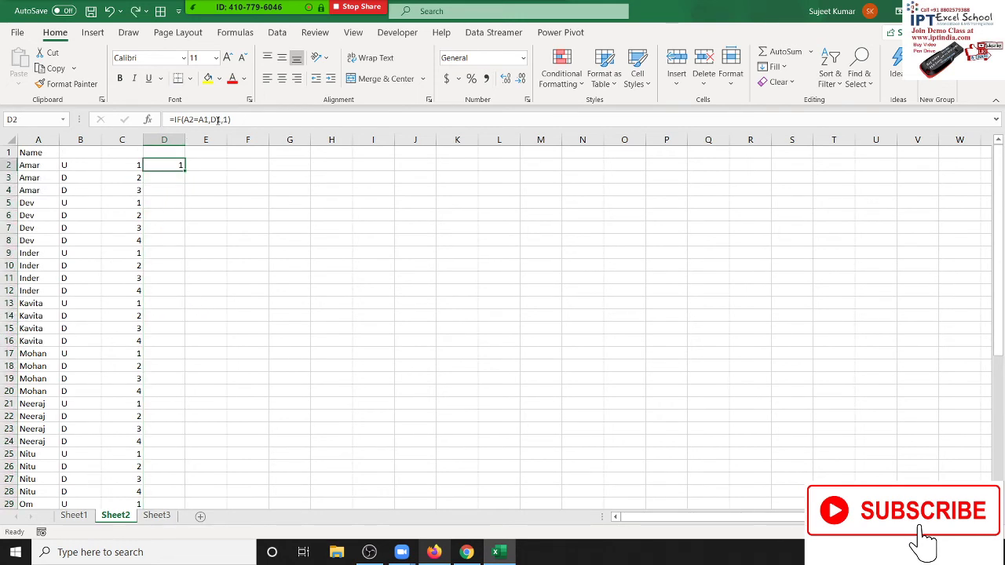
pyautogui.click(220, 120)
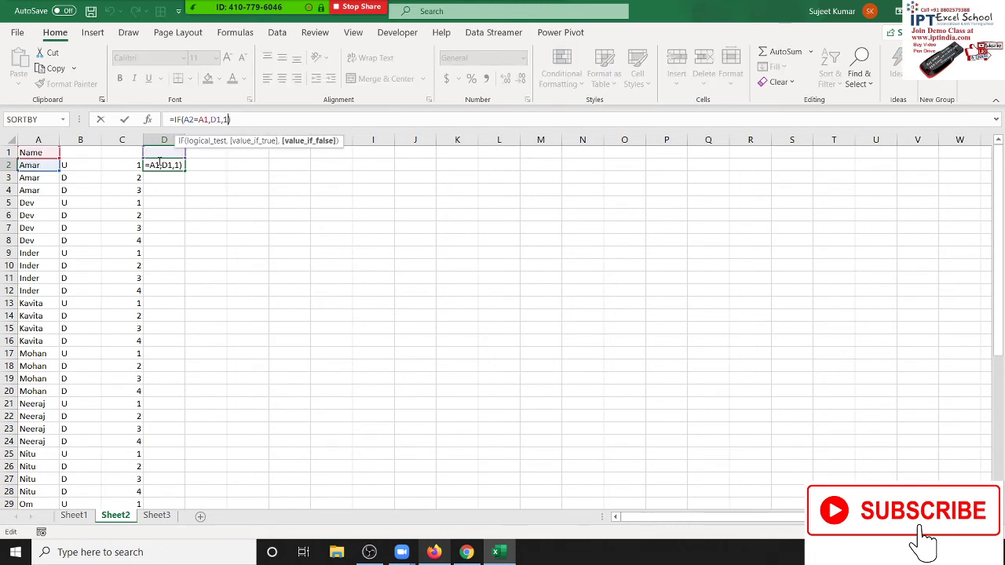
pyautogui.press('BackSpace')
pyautogui.click(174, 150)
pyautogui.write('+')
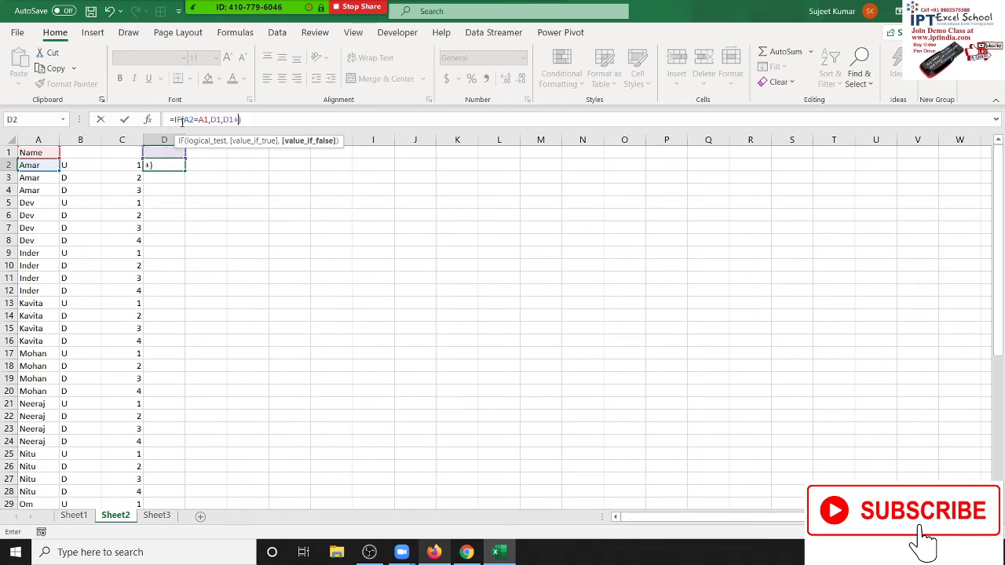
pyautogui.write('1')
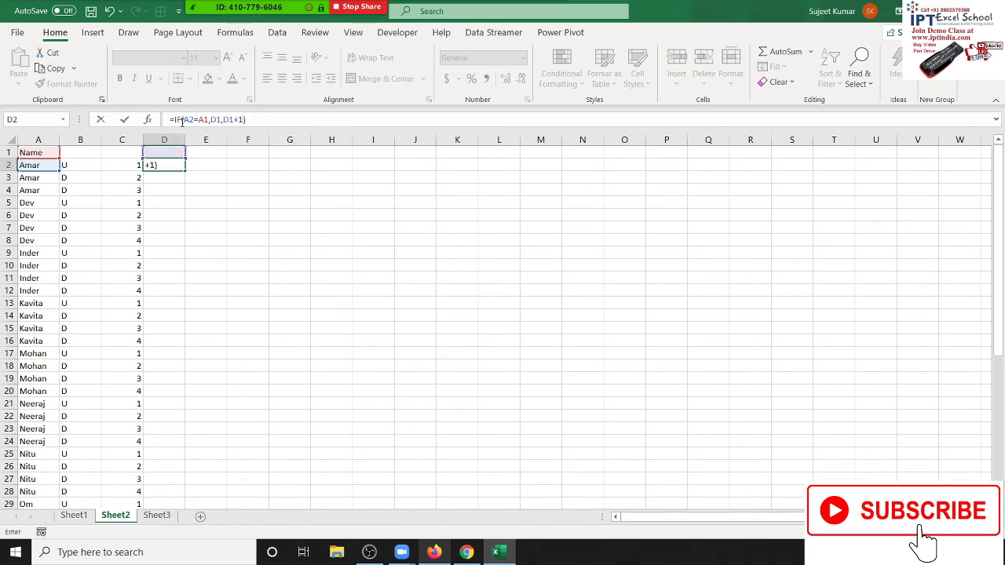
pyautogui.press('Return')
pyautogui.press('Up')
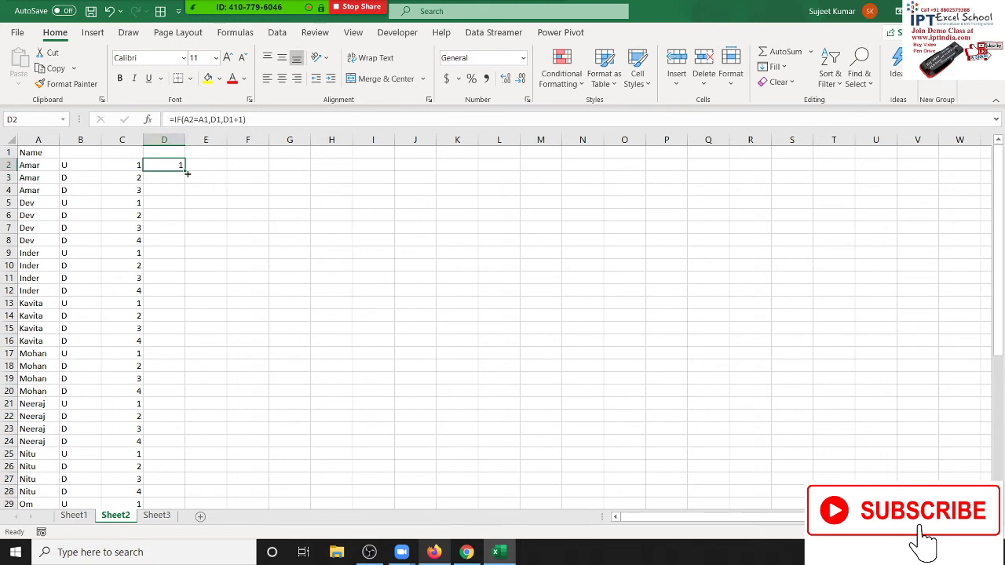
# - Fill the D2 formula down column D, numbering the names 1 through 12
pyautogui.doubleClick(185, 170)
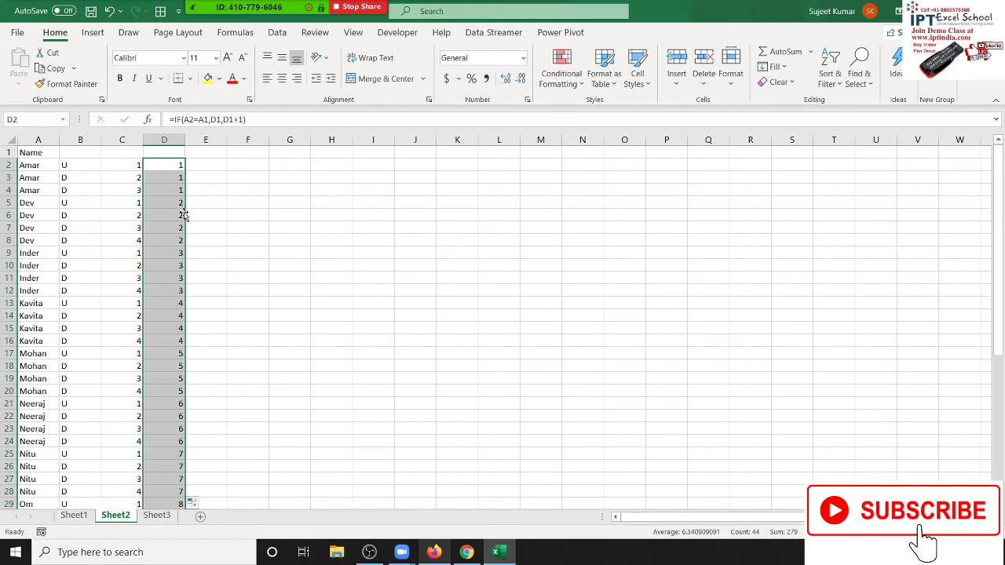
pyautogui.scroll(-4, 199, 251)
pyautogui.scroll(-6, 196, 252)
pyautogui.scroll(-4, 197, 252)
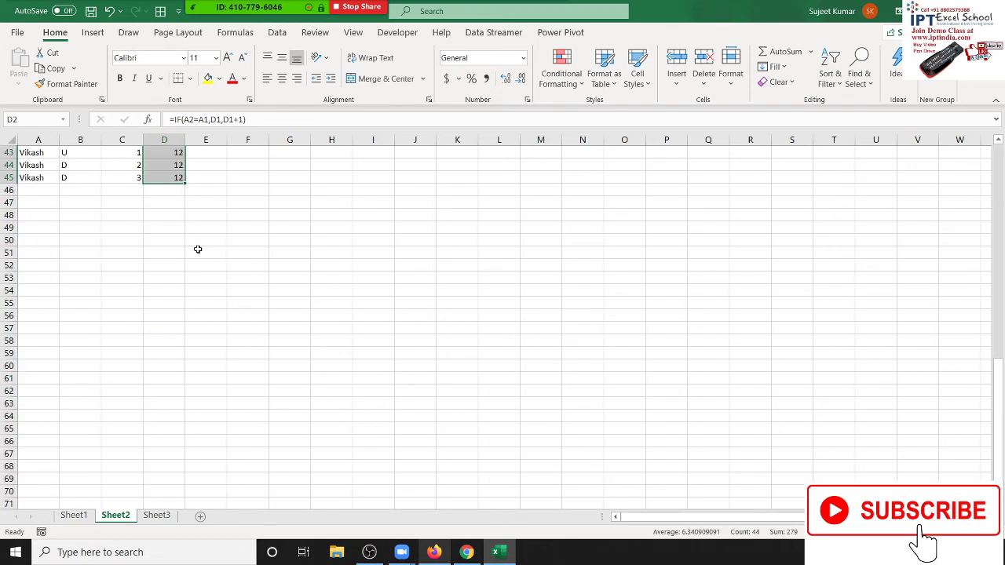
pyautogui.scroll(7, 197, 252)
pyautogui.scroll(6, 197, 252)
pyautogui.scroll(1, 196, 252)
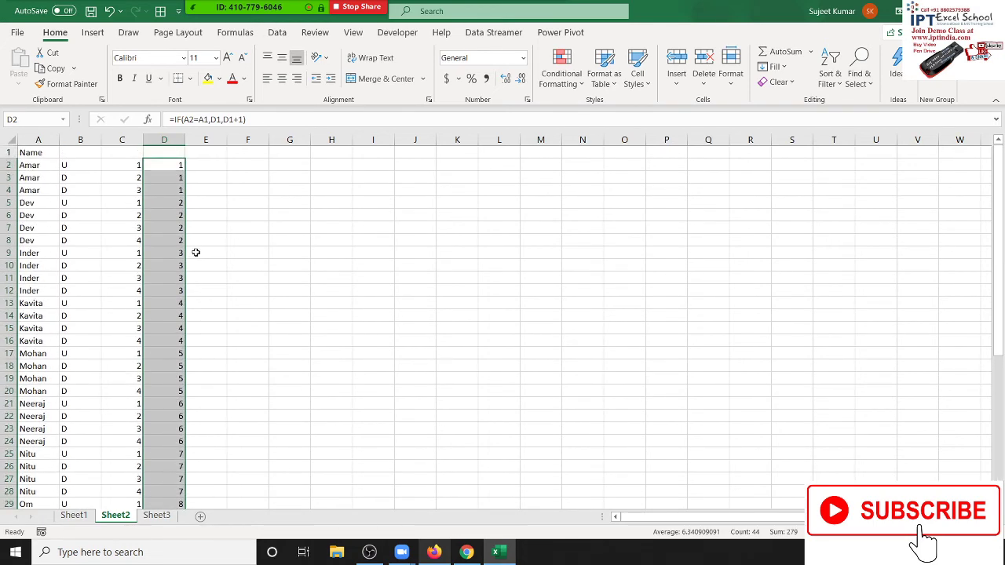
# - On Sheet3, enter the headers Sr, Name and Address in row 1
pyautogui.click(147, 516)
pyautogui.write('Nam')
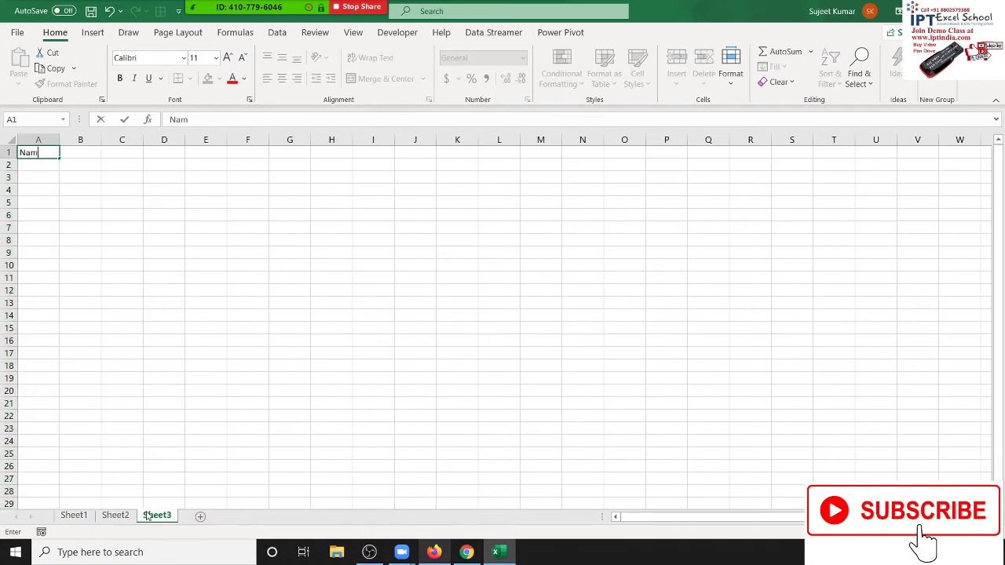
pyautogui.write('e')
pyautogui.press('Tab')
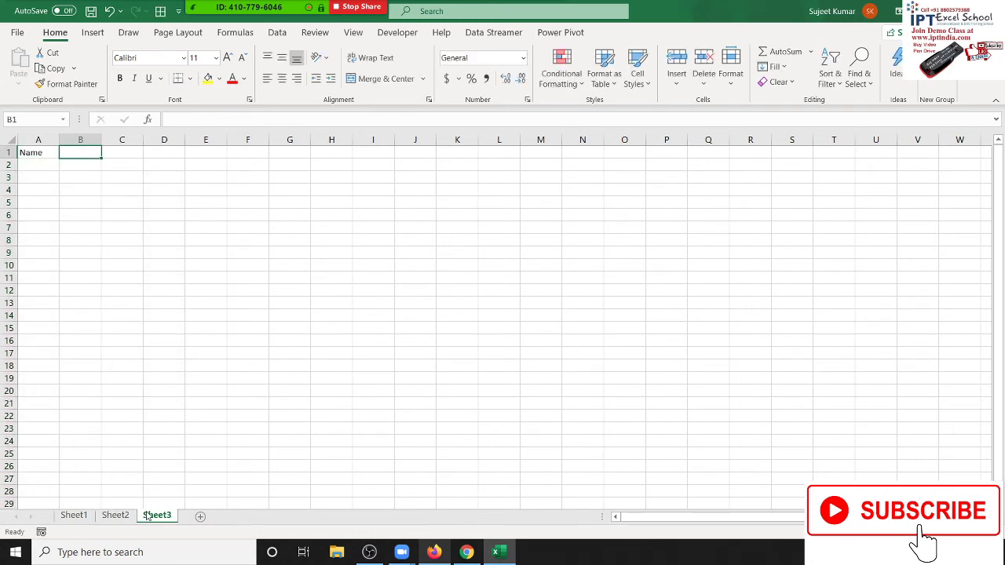
pyautogui.press('Left')
pyautogui.press('BackSpace')
pyautogui.write('Sr')
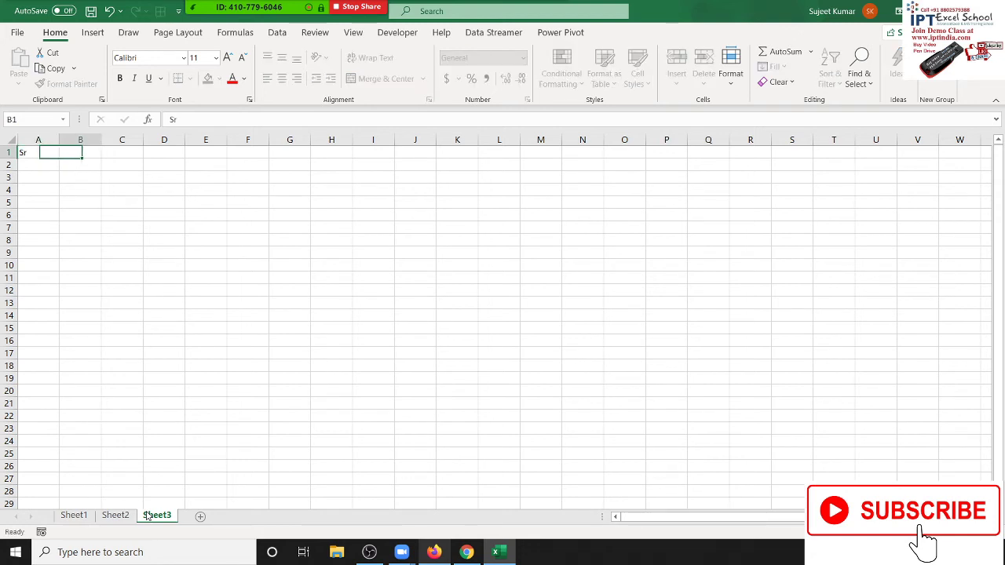
pyautogui.write('Name')
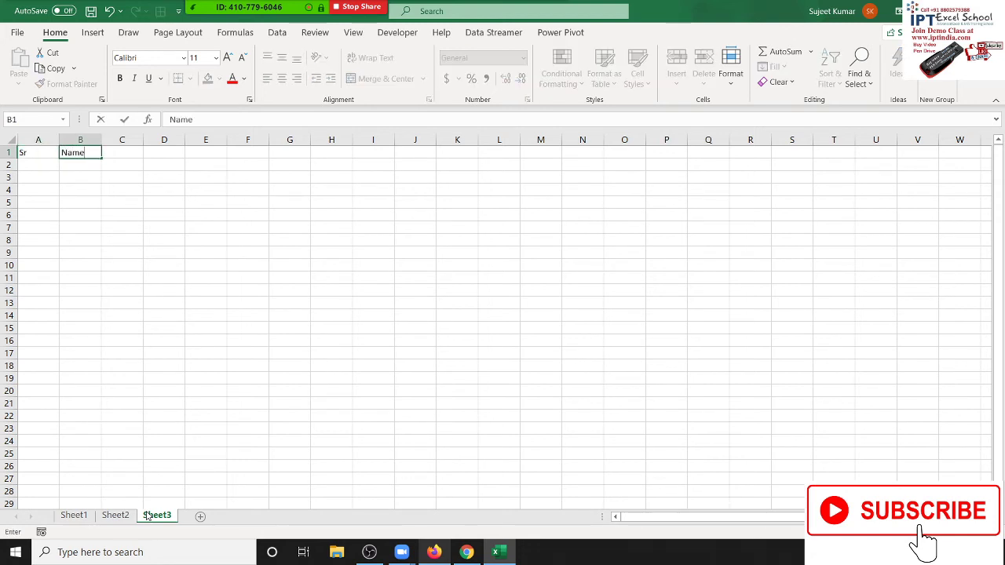
pyautogui.press('Tab')
pyautogui.write('Ad')
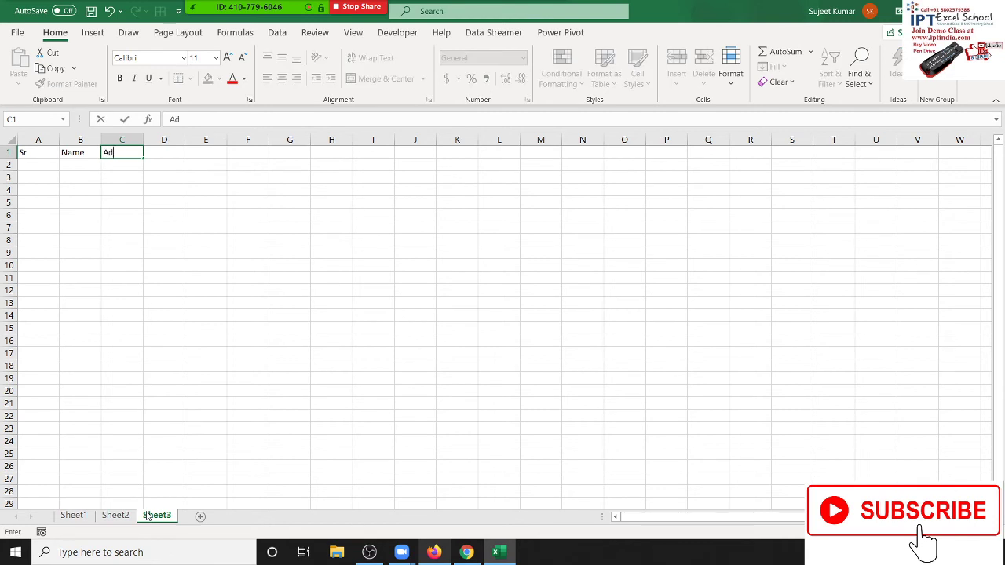
pyautogui.write('dress')
pyautogui.press('Return')
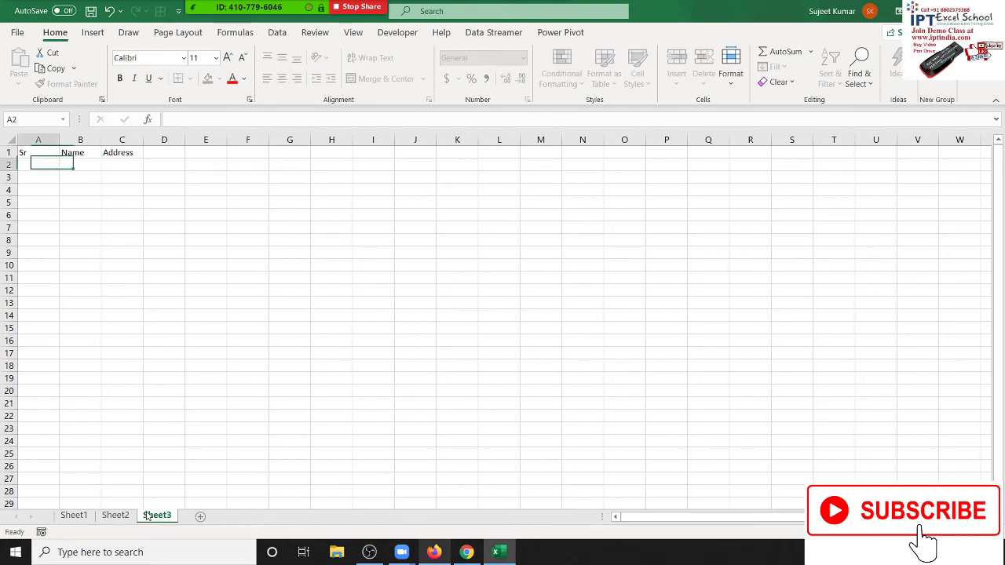
# - Fill row 2 with serial 1, name Puja and address Delhi
pyautogui.write('1')
pyautogui.press('Return')
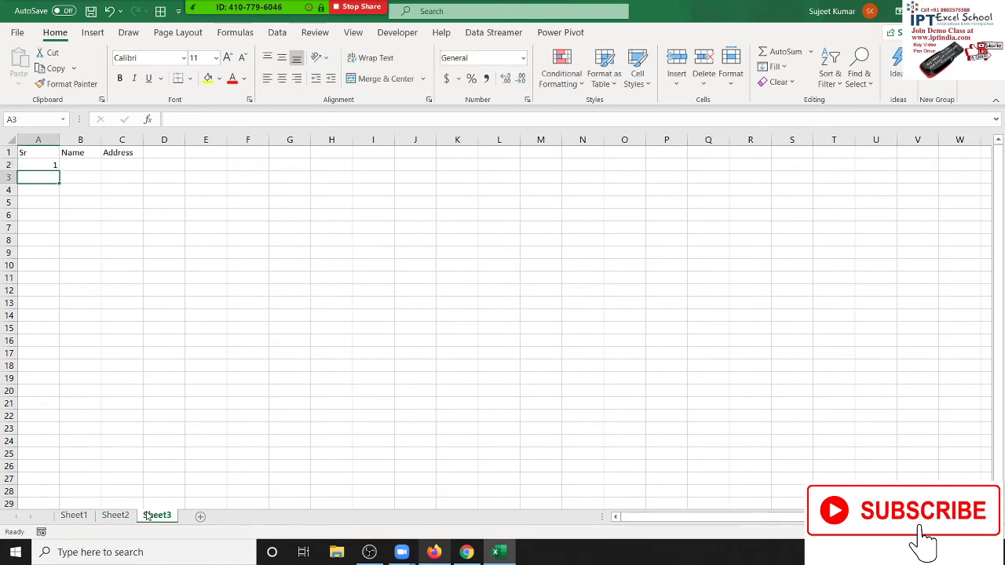
pyautogui.press('Up')
pyautogui.press('Right')
pyautogui.write('P')
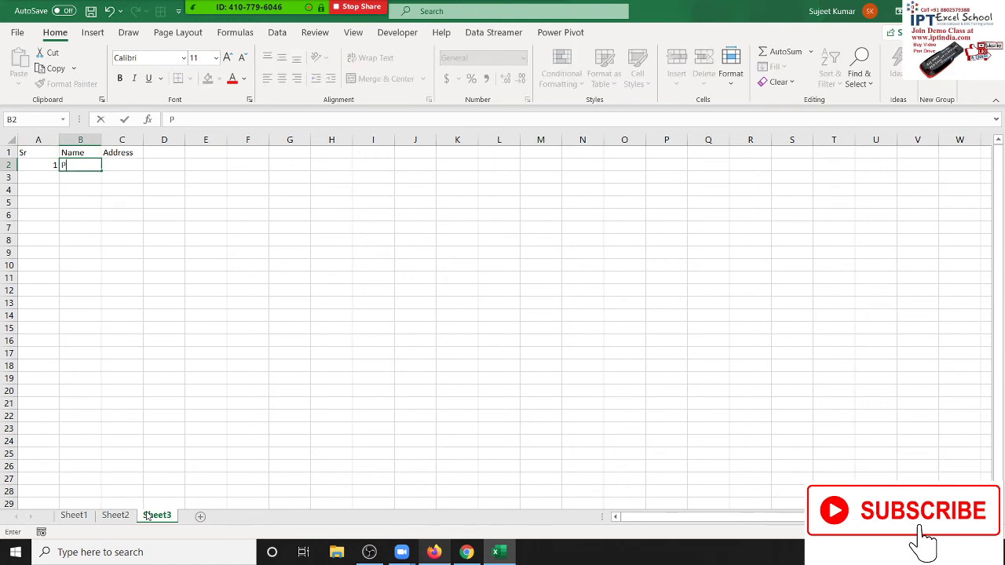
pyautogui.write('uja')
pyautogui.press('Tab')
pyautogui.write('Delh')
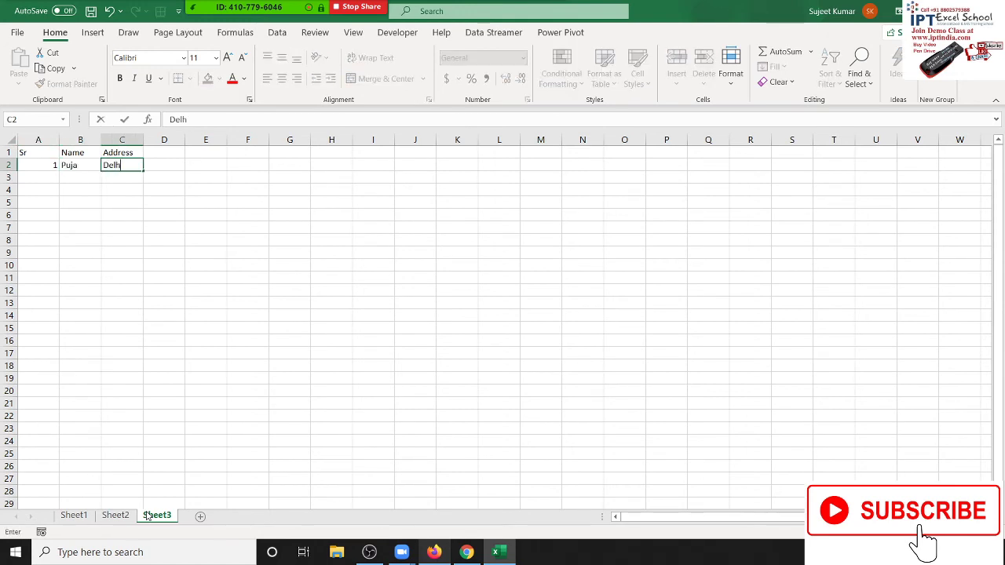
pyautogui.write('i')
pyautogui.press('Return')
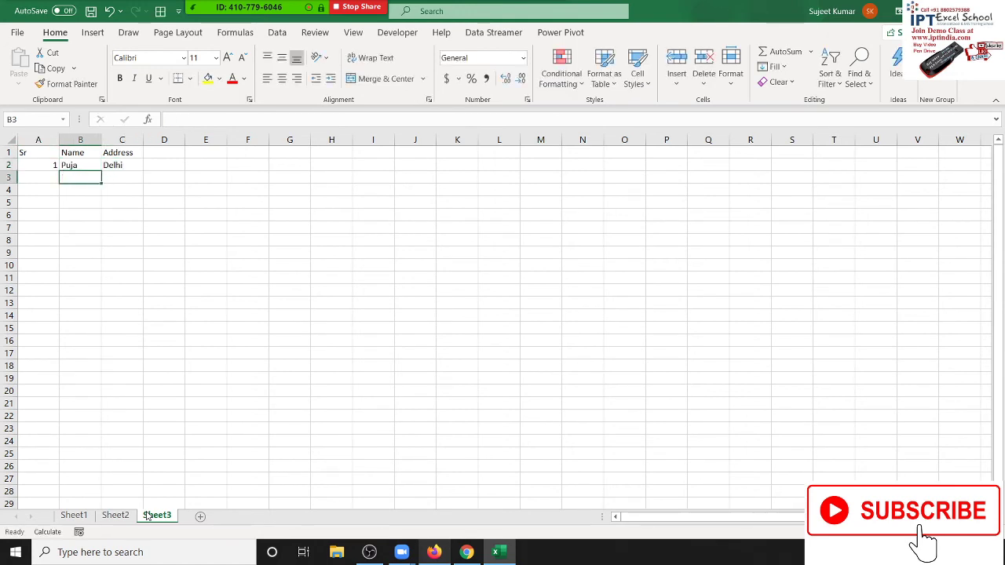
# - Enter an IF-based serial formula in A3 that adds 1 to A2
pyautogui.press('Left')
pyautogui.write('=i')
pyautogui.press('Tab')
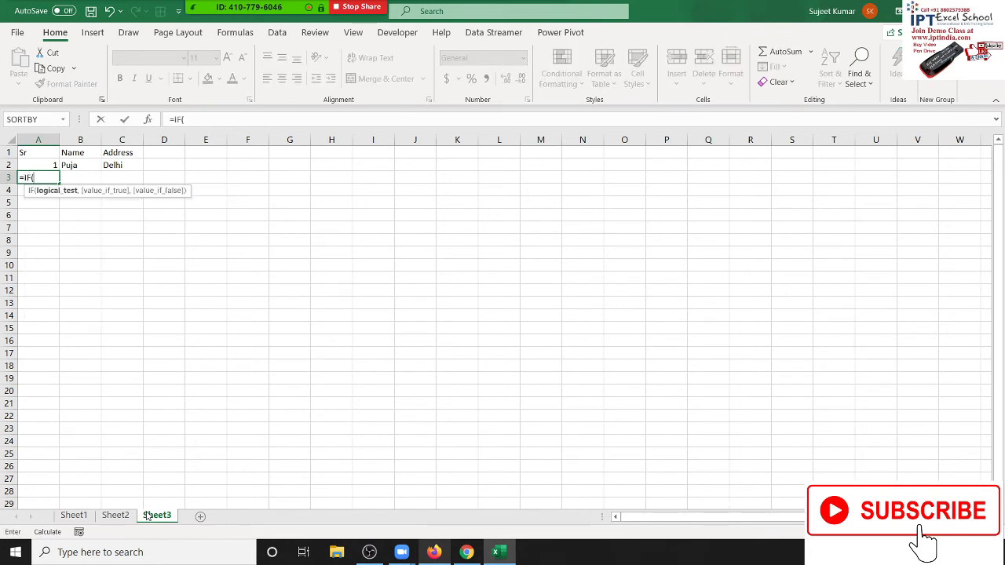
pyautogui.press('Up')
pyautogui.write('+')
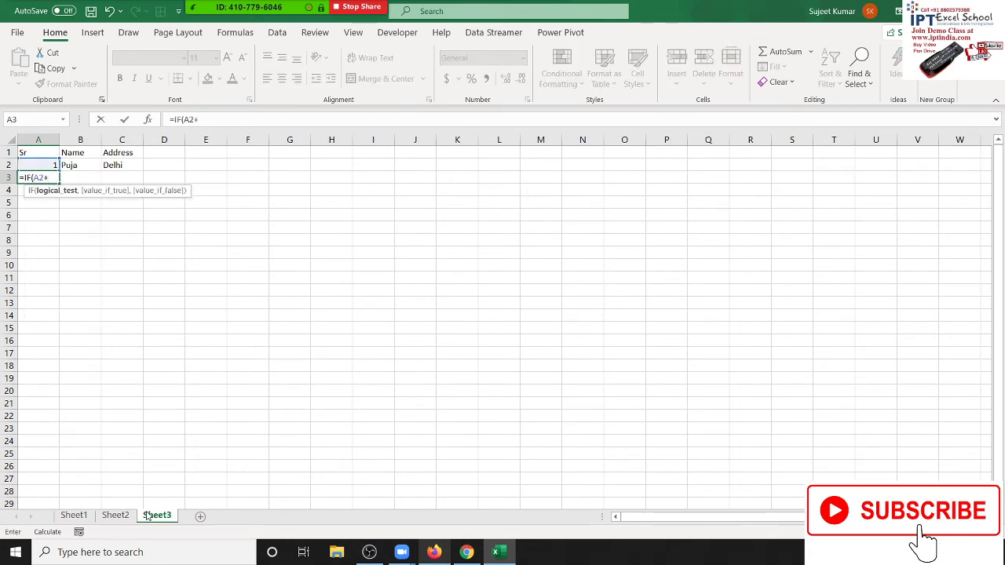
pyautogui.write('1')
pyautogui.press('Return')
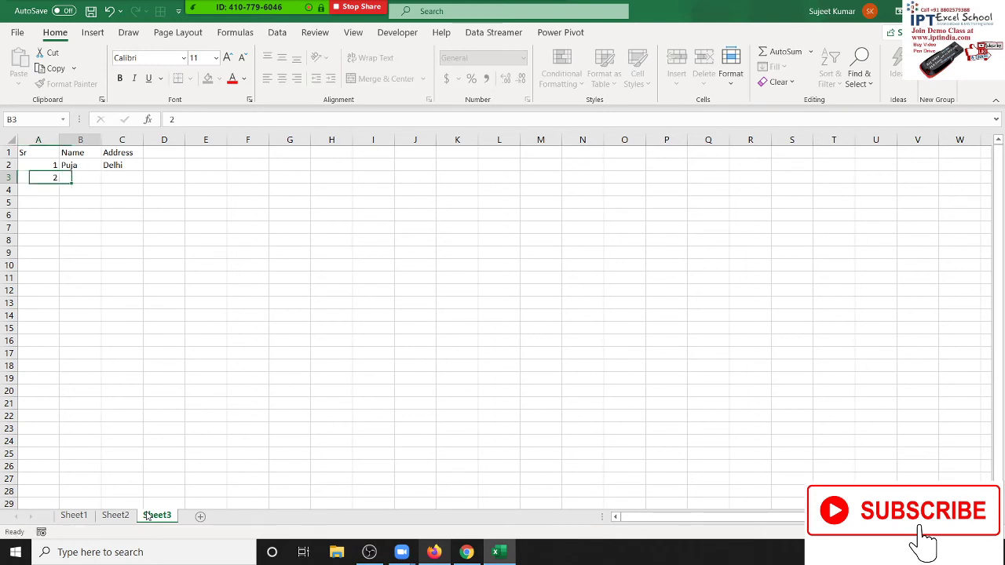
# - Enter Pappu as the name in B3, then clear the serial from A3
pyautogui.press('Right')
pyautogui.write('Puja')
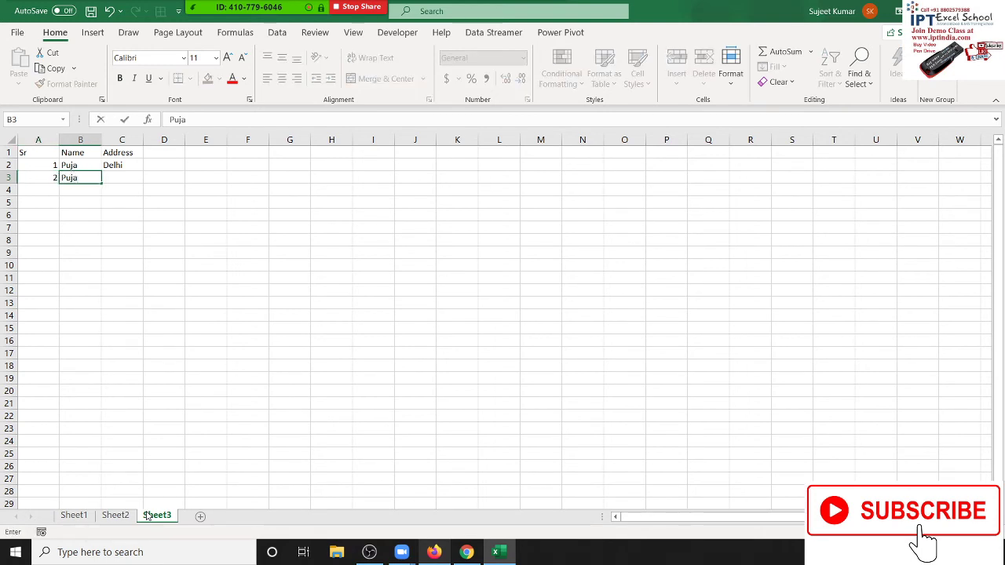
pyautogui.press('BackSpace')
pyautogui.press('BackSpace')
pyautogui.press('BackSpace')
pyautogui.write('ap')
pyautogui.write('pu')
pyautogui.press('Return')
pyautogui.press('Up')
pyautogui.press('Left')
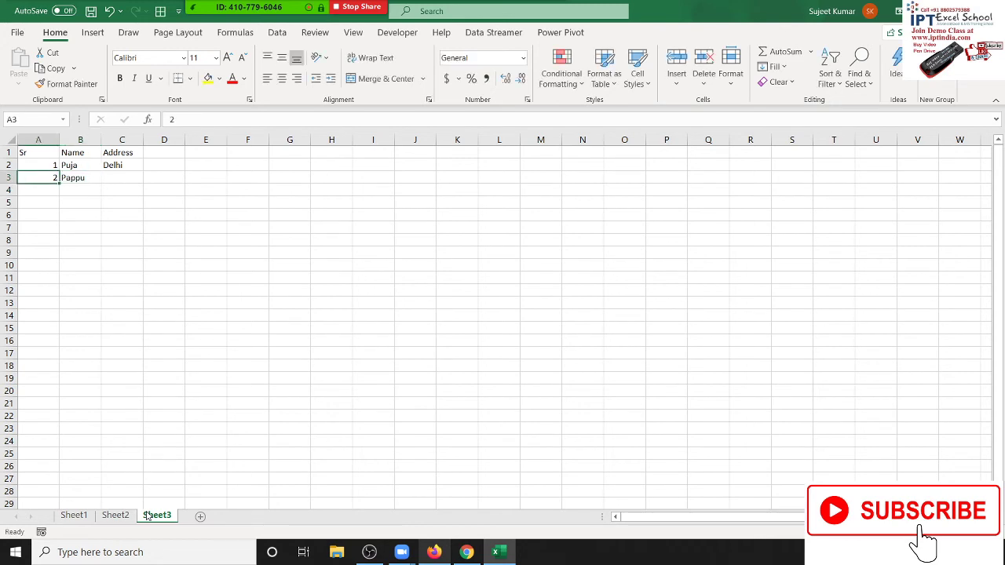
pyautogui.press('Right')
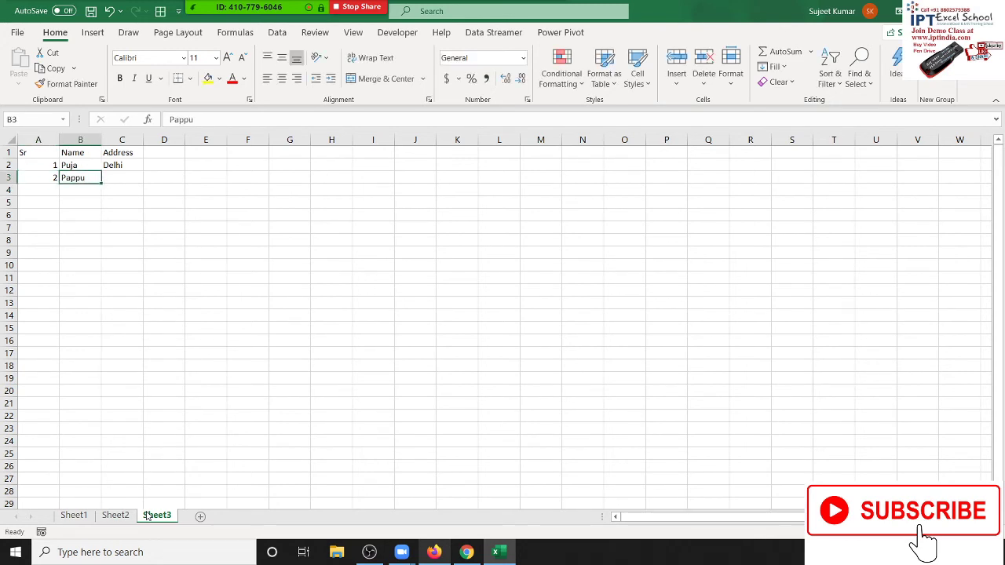
pyautogui.press('Left')
pyautogui.press('Delete')
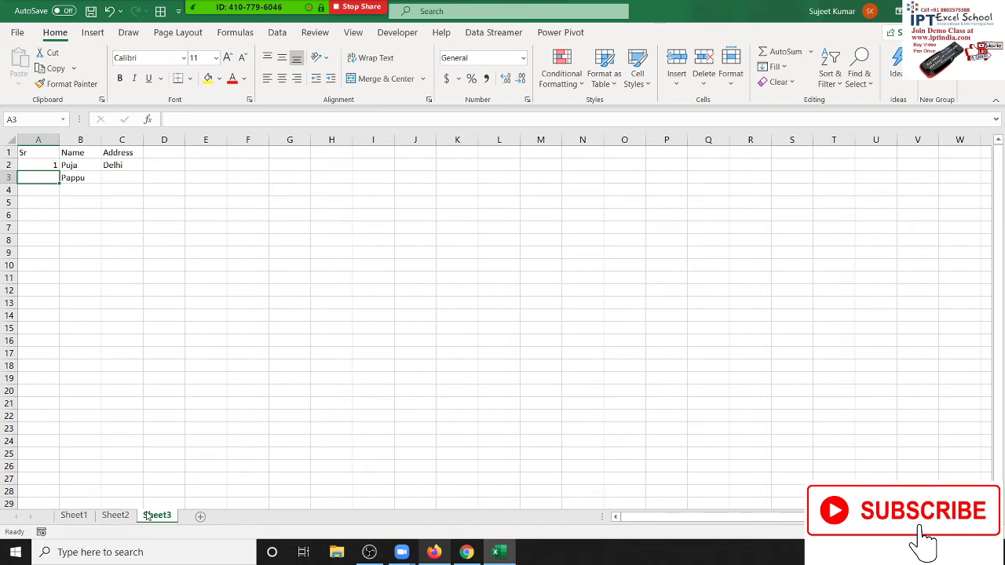
# - Enter =IF(B3>0,"",A2+1) in cell A3
pyautogui.write('=I')
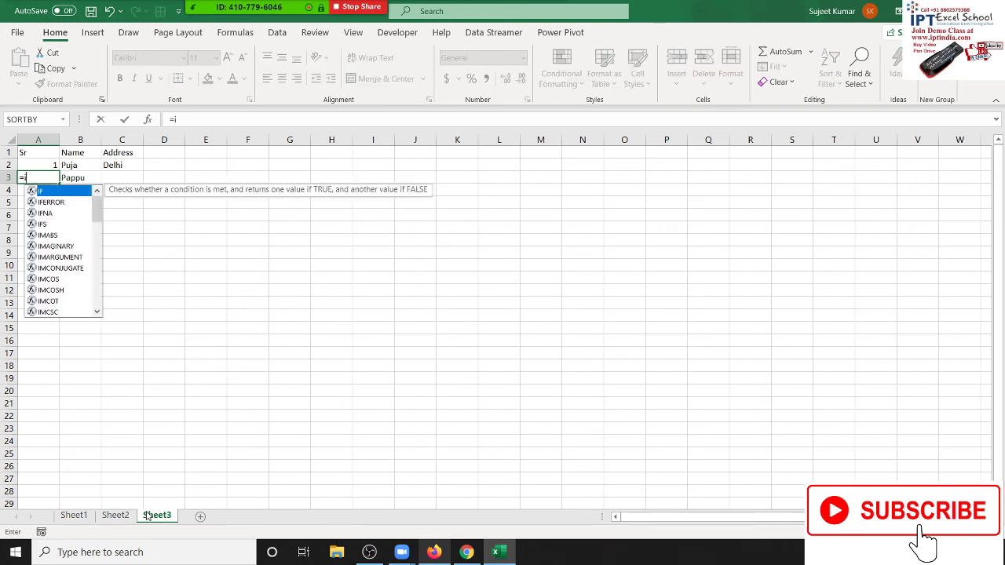
pyautogui.write('F(')
pyautogui.press('Right')
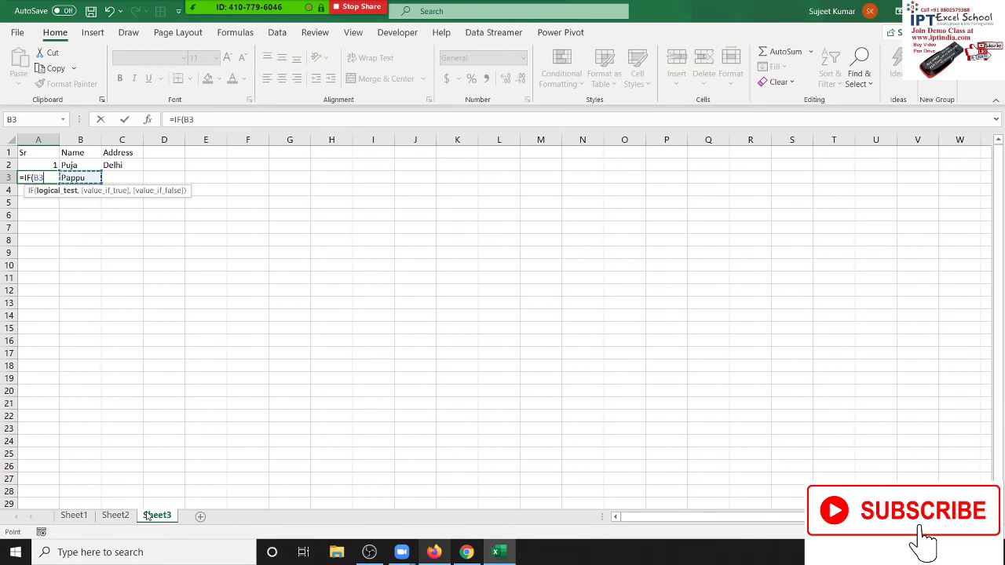
pyautogui.write('>')
pyautogui.write('0')
pyautogui.write(',')
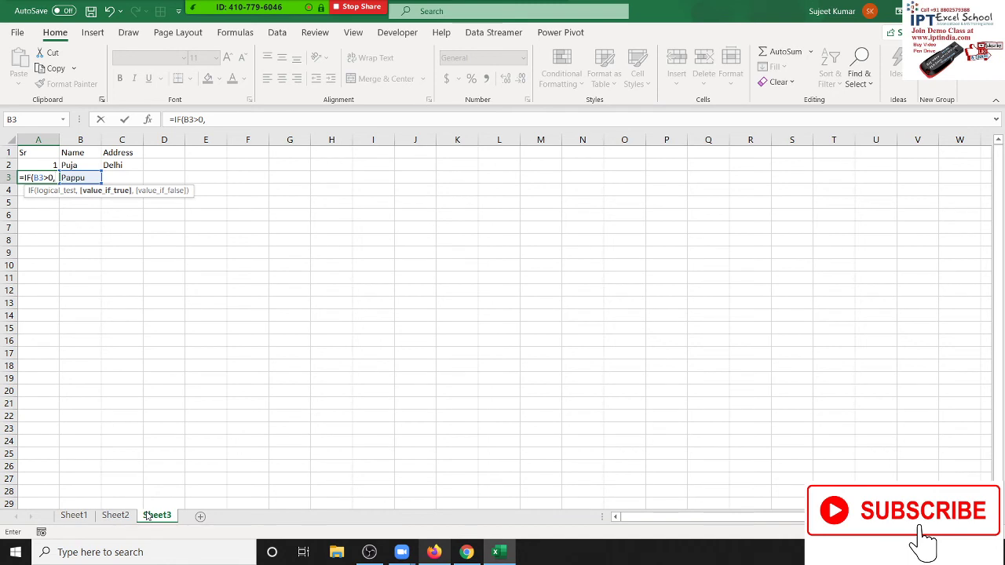
pyautogui.write('""')
pyautogui.write(',')
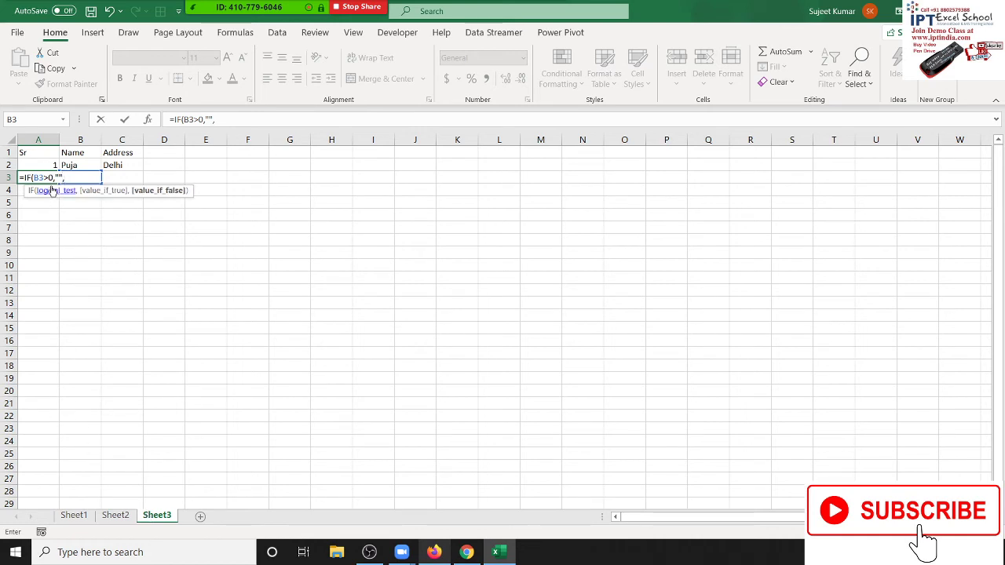
pyautogui.click(44, 166)
pyautogui.write('+')
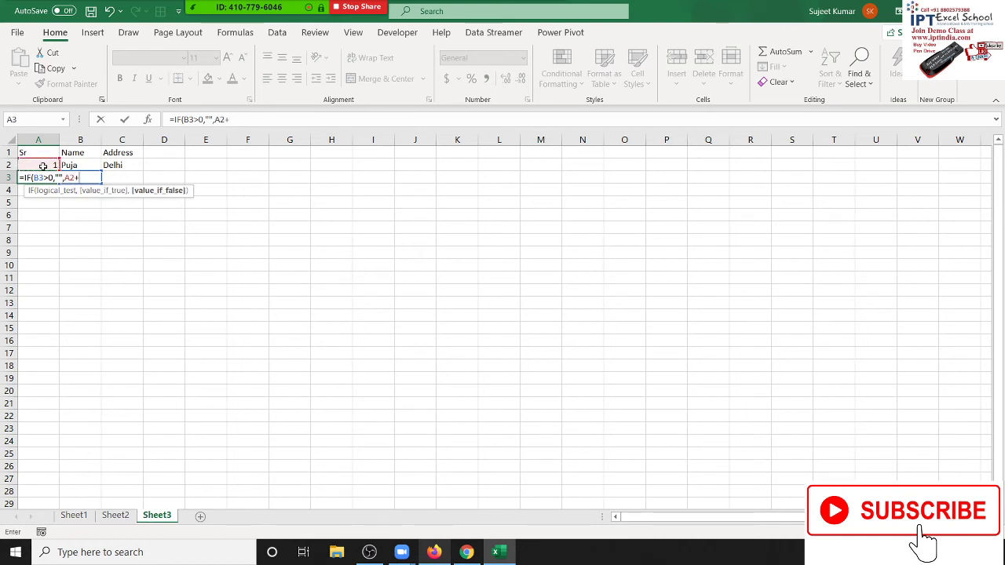
pyautogui.write('1')
pyautogui.hotkey('ctrl', 'Return')
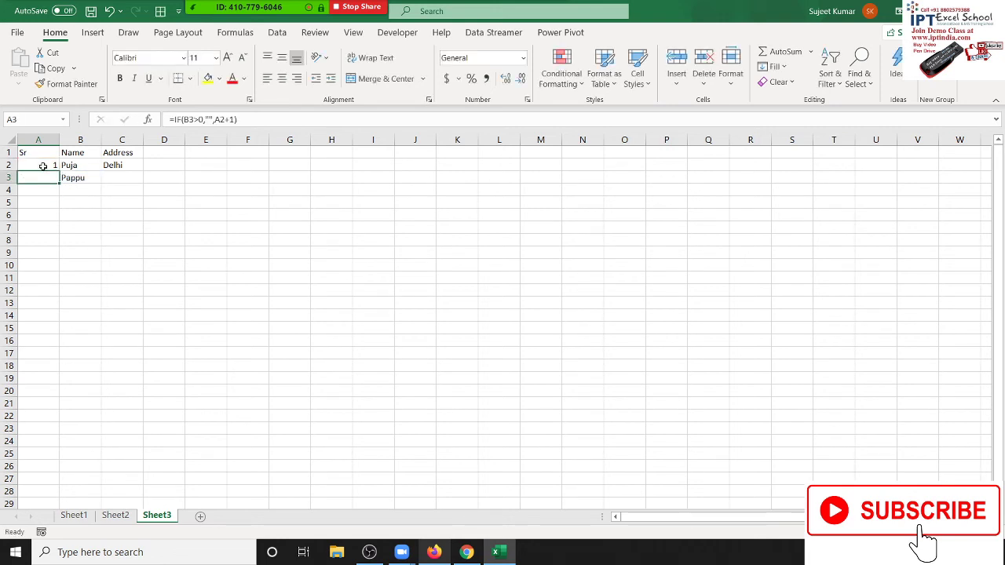
# - Fill the A3 formula down to A10, then clear the #VALUE! errors in A4:A10
pyautogui.hotkey('shift', 'Down')
pyautogui.hotkey('shift', 'Down')
pyautogui.hotkey('shift', 'Down')
pyautogui.hotkey('shift', 'Down')
pyautogui.hotkey('shift', 'Down')
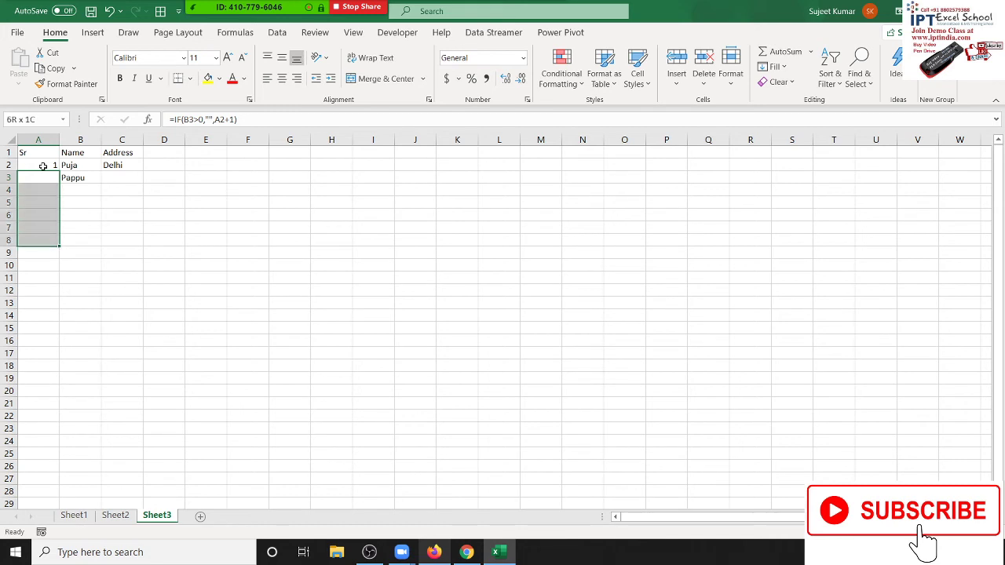
pyautogui.hotkey('shift', 'Down')
pyautogui.hotkey('shift', 'Down')
pyautogui.hotkey('ctrl', 'd')
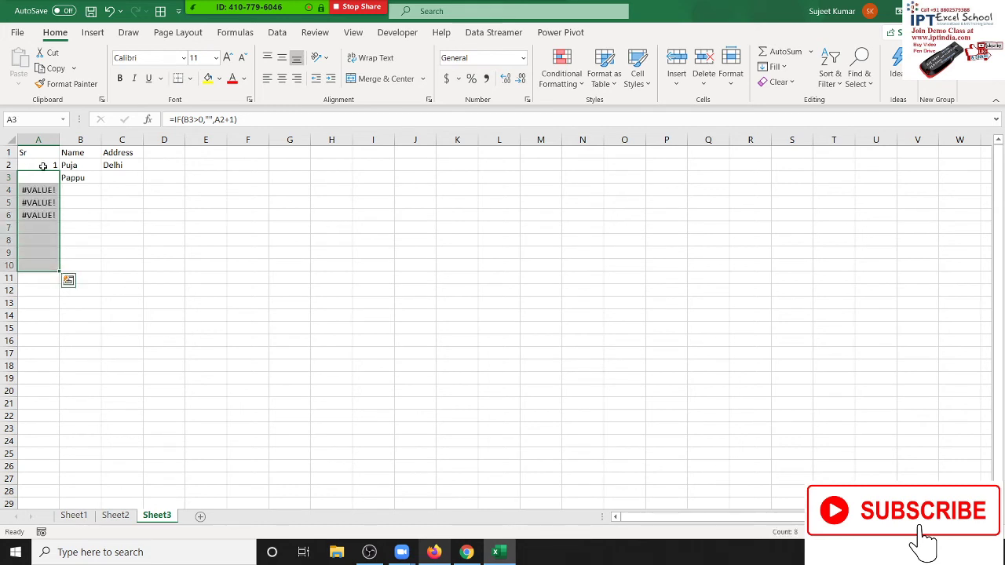
pyautogui.press('Up')
pyautogui.press('Down')
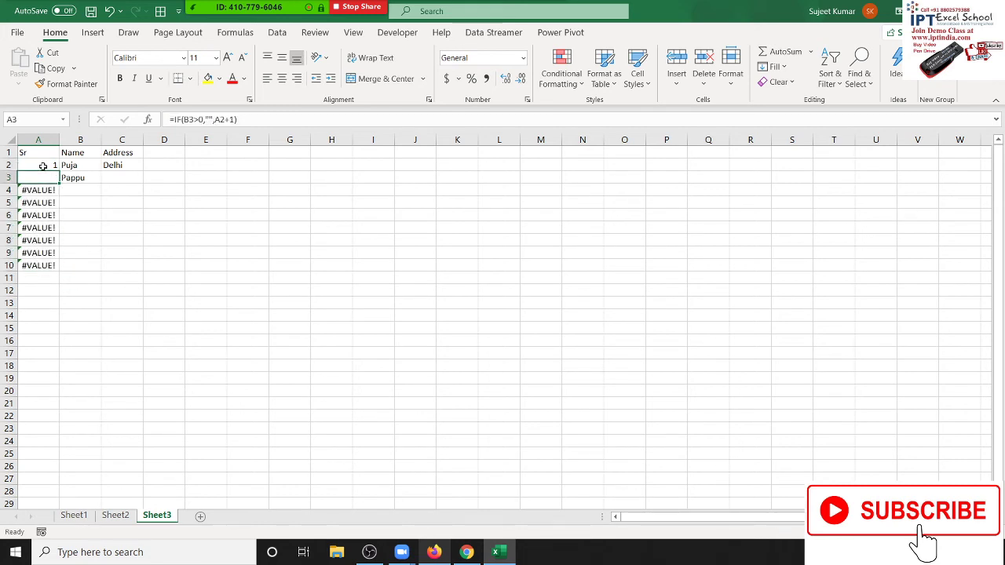
pyautogui.press('Down')
pyautogui.hotkey('shift', 'Down')
pyautogui.hotkey('shift', 'Down')
pyautogui.hotkey('shift', 'Down')
pyautogui.press('Delete')
pyautogui.press('Up')
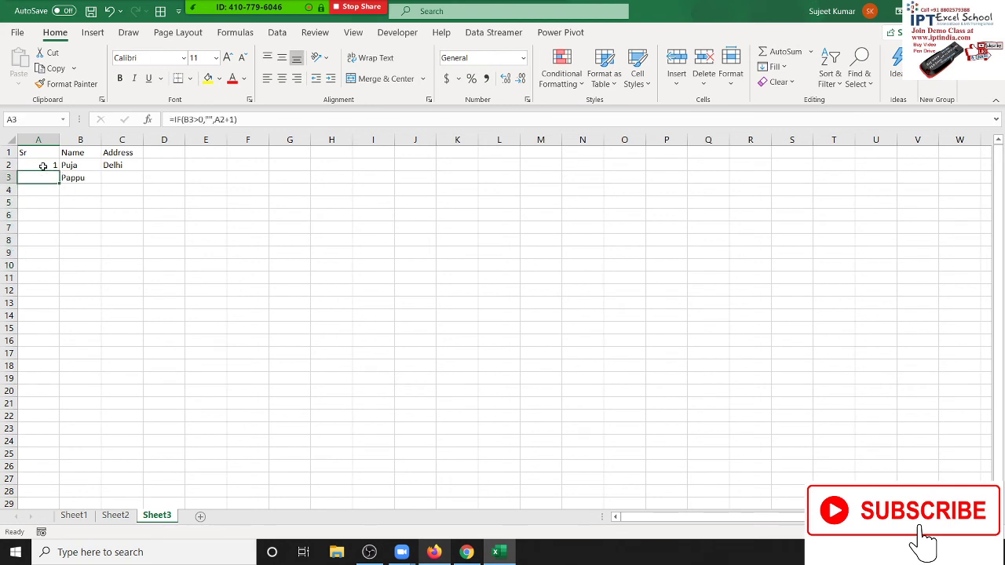
pyautogui.press('F2')
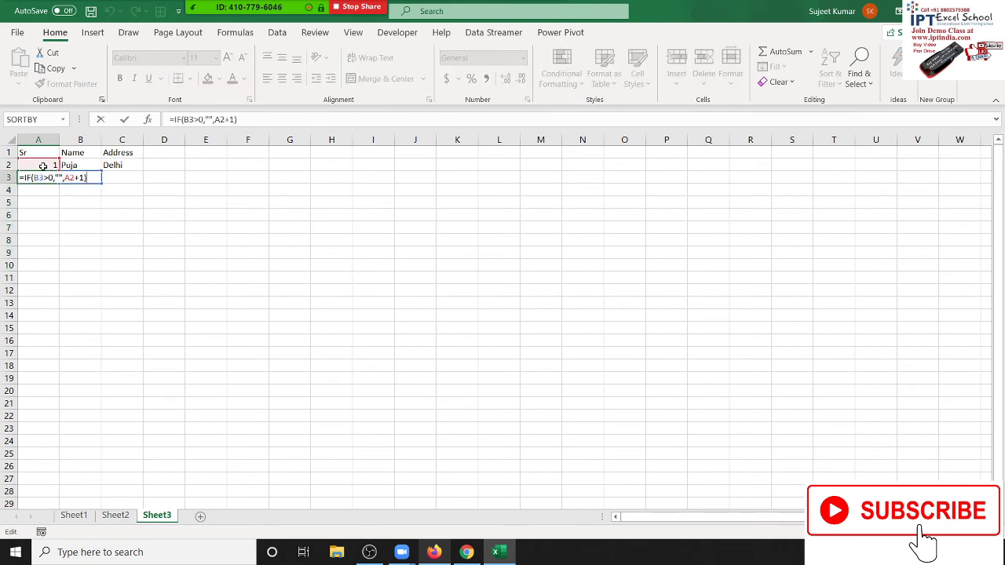
# - Correct A3 to =IF(B3>0,A2+1,"") and fill it down to A10
pyautogui.press('BackSpace')
pyautogui.press('BackSpace')
pyautogui.press('BackSpace')
pyautogui.press('BackSpace')
pyautogui.press('BackSpace')
pyautogui.press('BackSpace')
pyautogui.press('BackSpace')
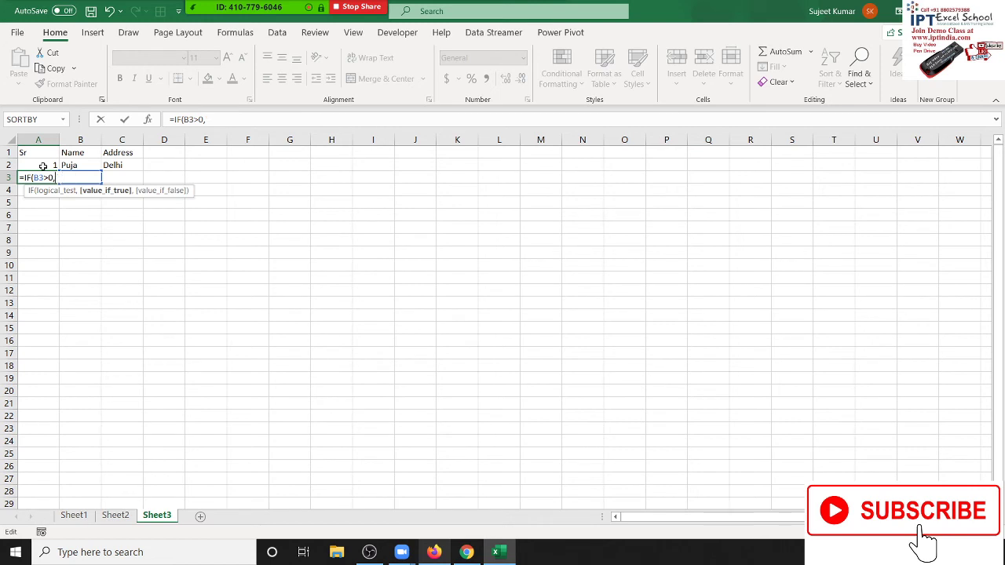
pyautogui.click(49, 165)
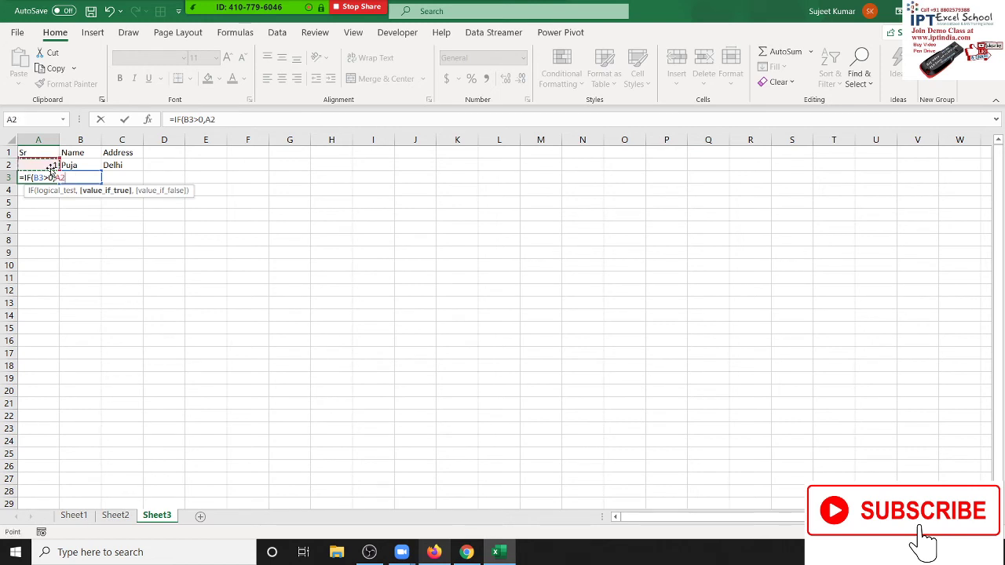
pyautogui.write('+1,""')
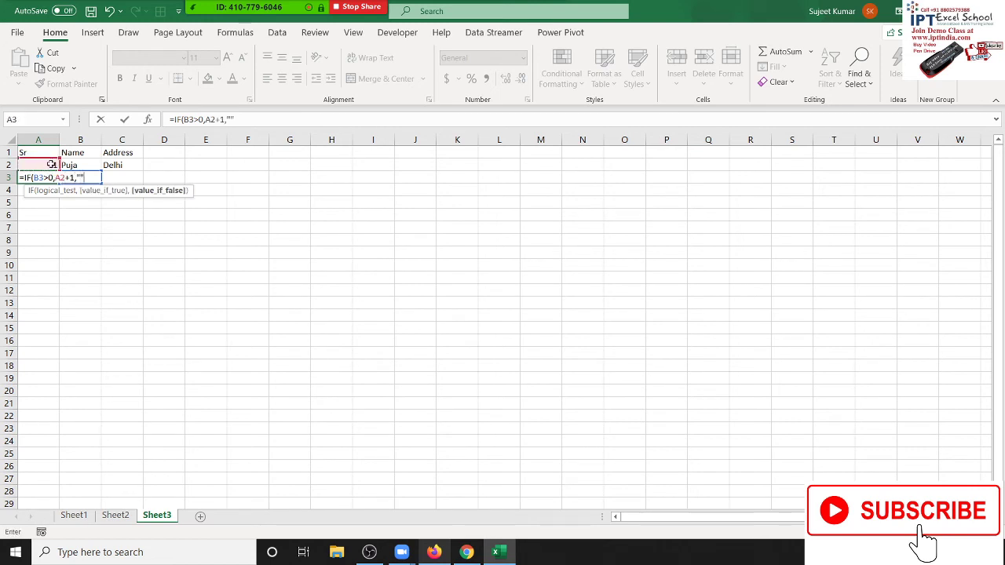
pyautogui.write(')')
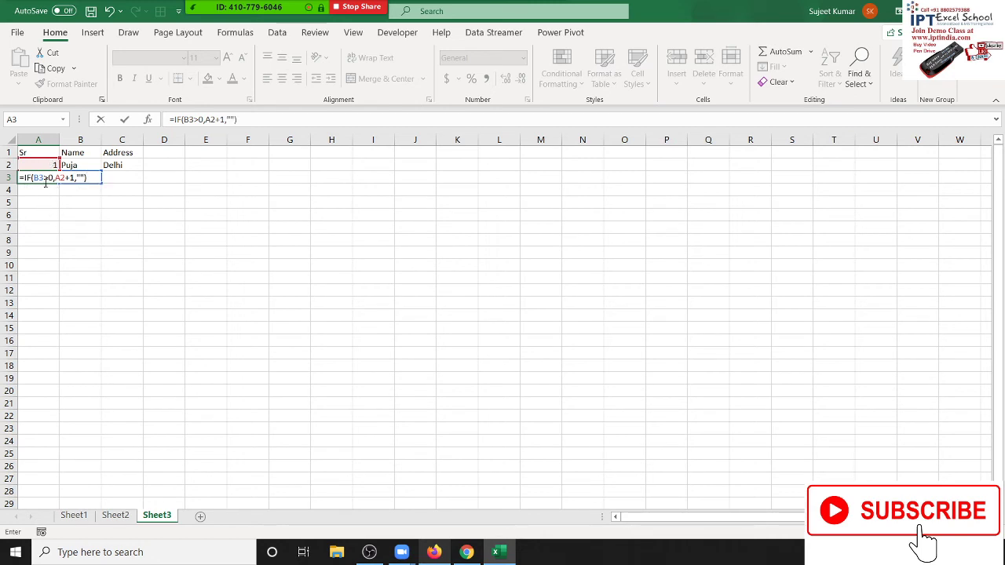
pyautogui.press('Return')
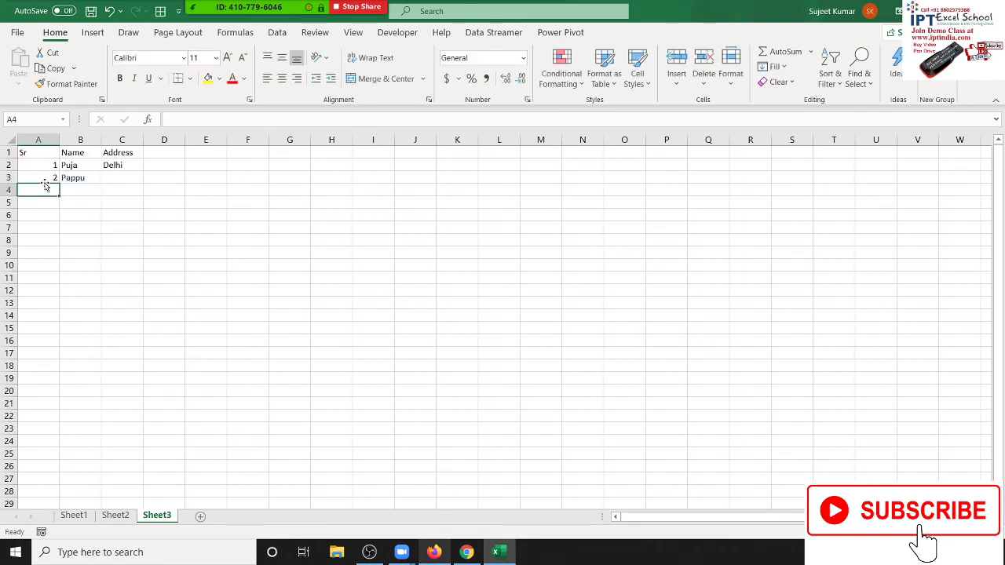
pyautogui.click(45, 182)
pyautogui.hotkey('shift', 'Down')
pyautogui.hotkey('shift', 'Down')
pyautogui.hotkey('shift', 'Down')
pyautogui.hotkey('shift', 'Down')
pyautogui.hotkey('shift', 'Down')
pyautogui.hotkey('shift', 'Down')
pyautogui.hotkey('ctrl', 'd')
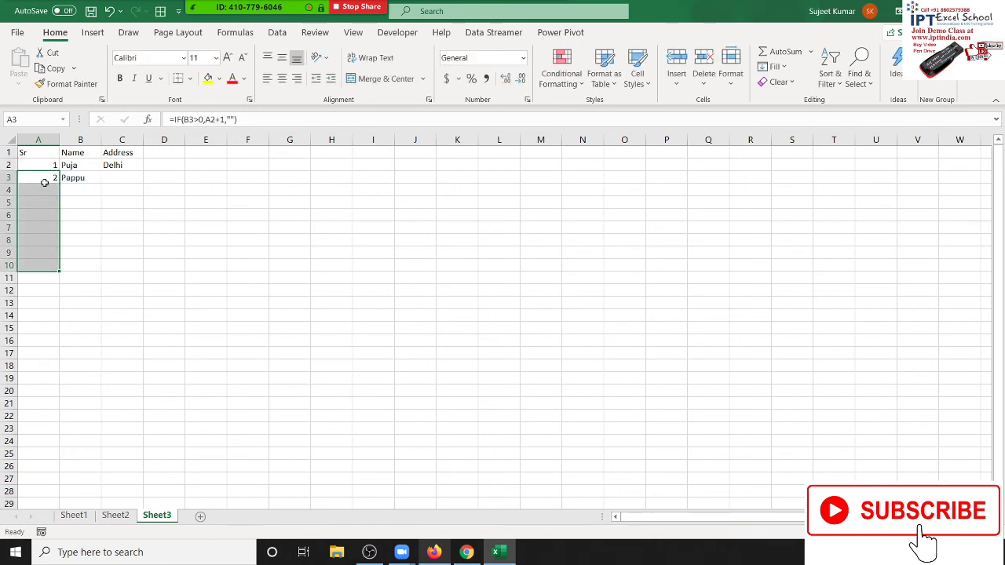
pyautogui.press('Down')
pyautogui.press('Up')
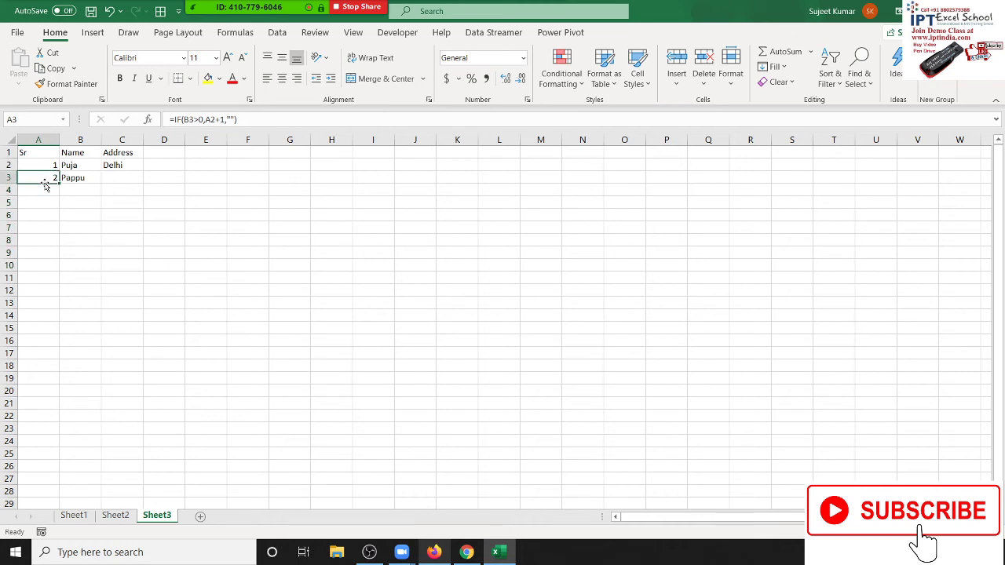
# - Add the names Om and Uday in B4 and B5, then check A6's serial formula
pyautogui.press('Right')
pyautogui.press('Down')
pyautogui.write('Om')
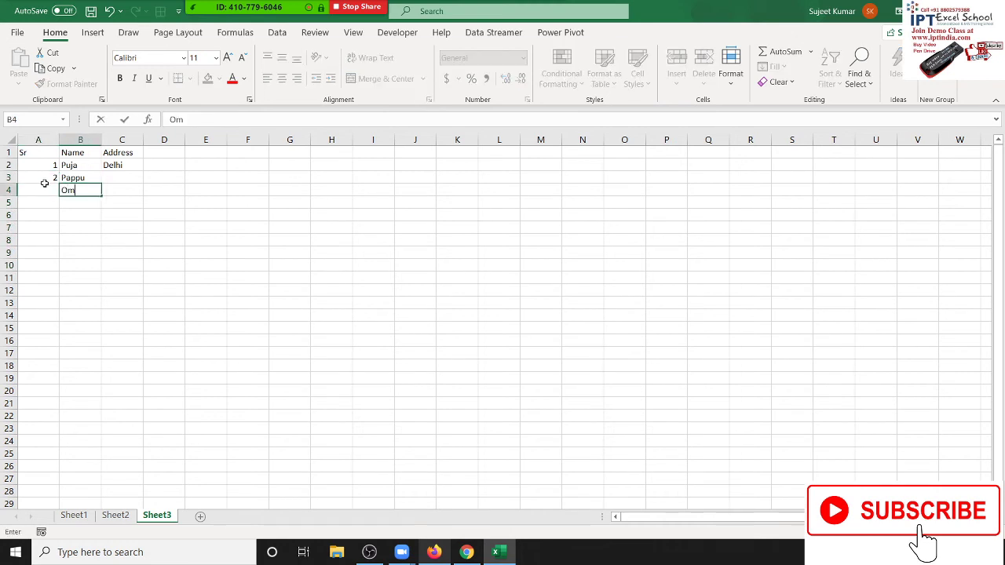
pyautogui.press('Return')
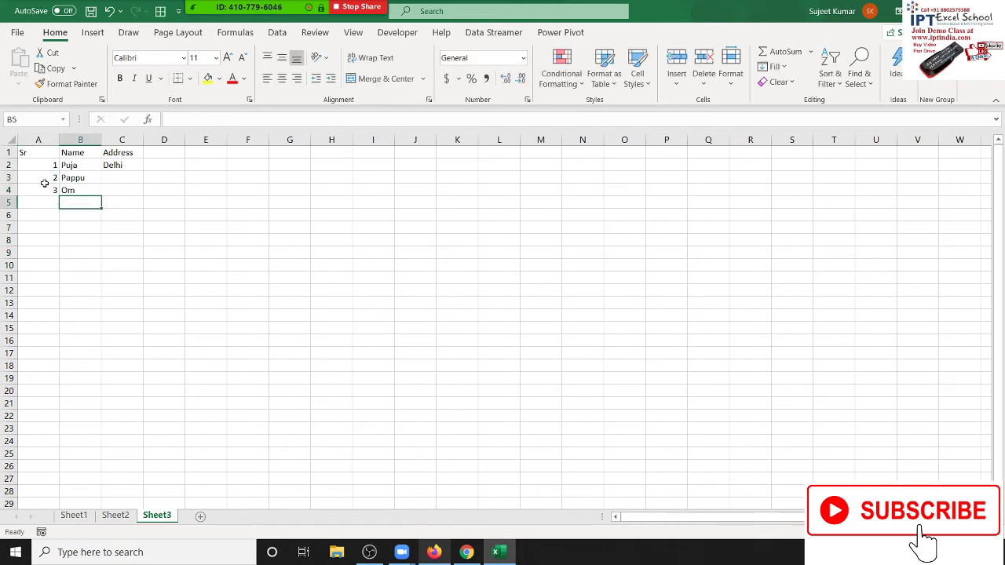
pyautogui.write('Uday')
pyautogui.press('Return')
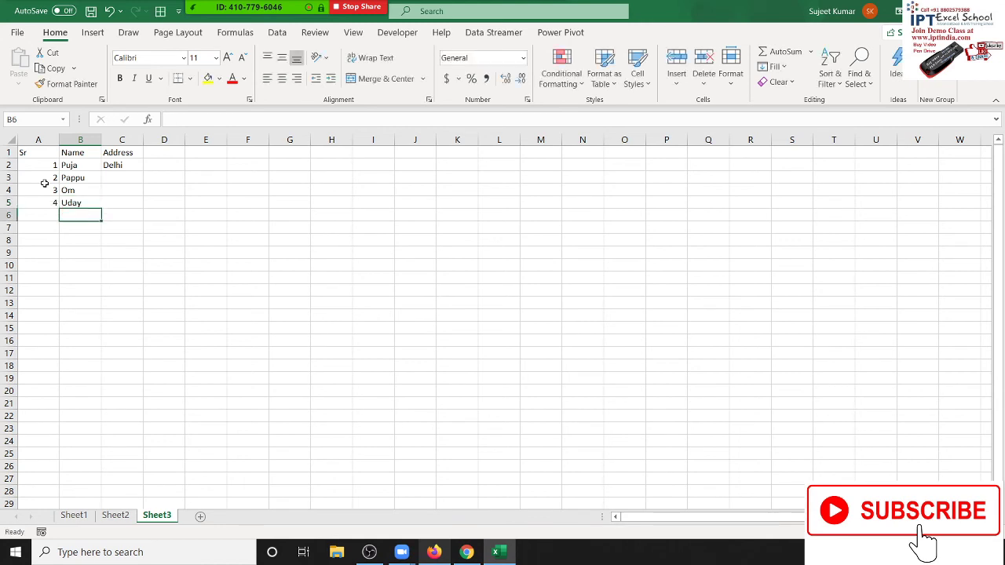
pyautogui.press('Up')
pyautogui.press('Down')
pyautogui.press('Left')
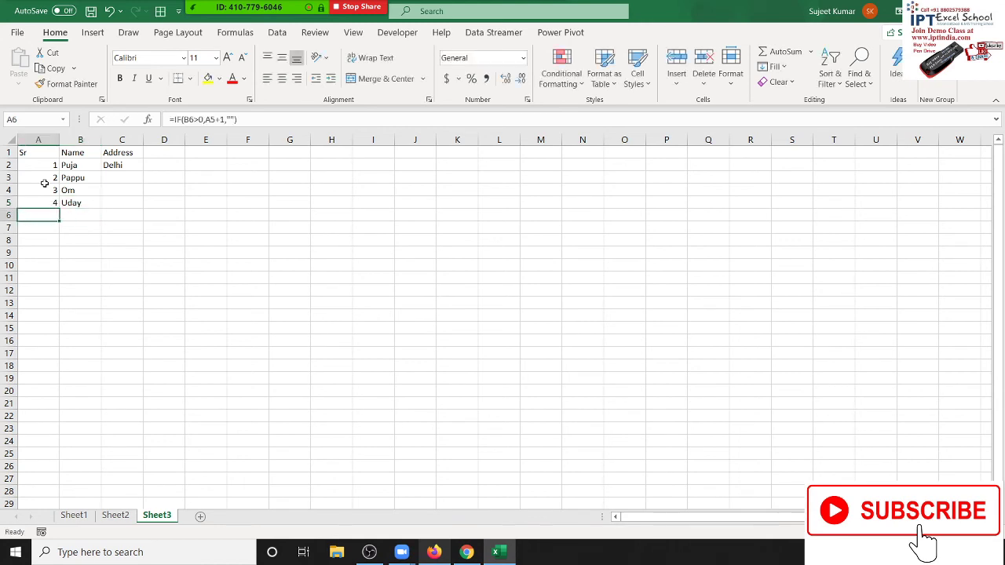
pyautogui.press('F2')
pyautogui.press('Escape')
# - Add an Sr heading in H3, the label To in I2 and the limit 15 in J2
pyautogui.click(334, 155)
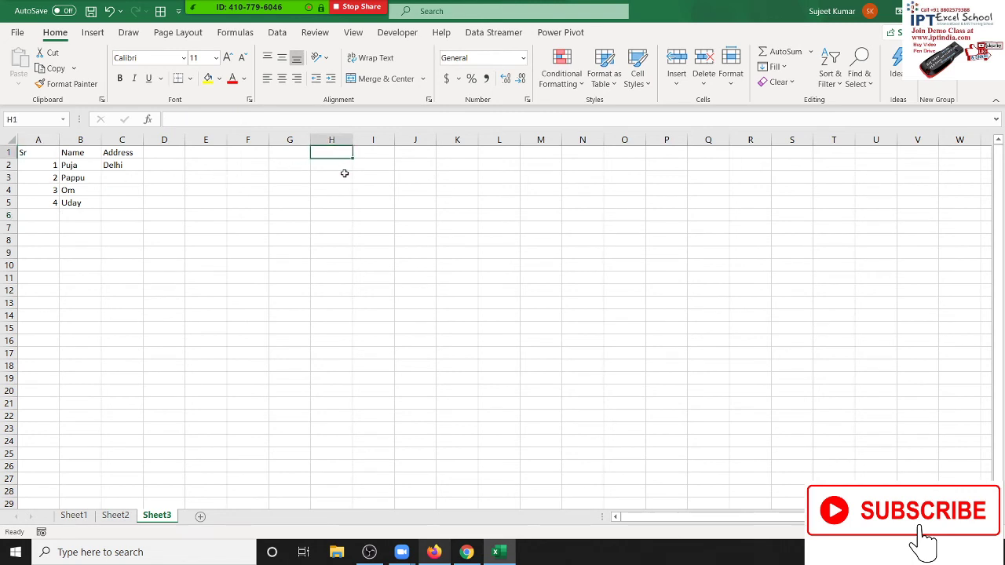
pyautogui.click(345, 176)
pyautogui.write('Sr')
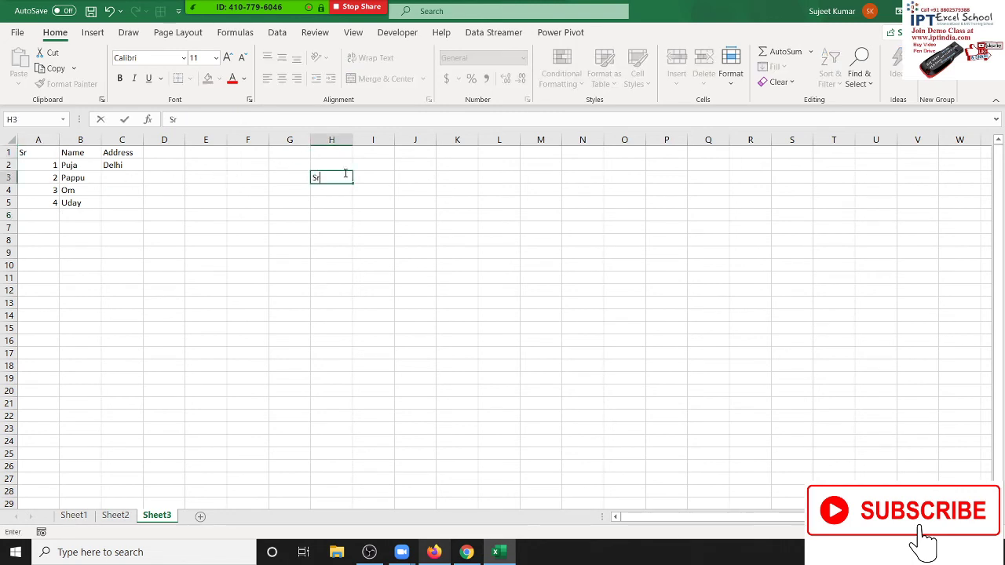
pyautogui.press('Return')
pyautogui.press('Up')
pyautogui.press('Up')
pyautogui.press('Right')
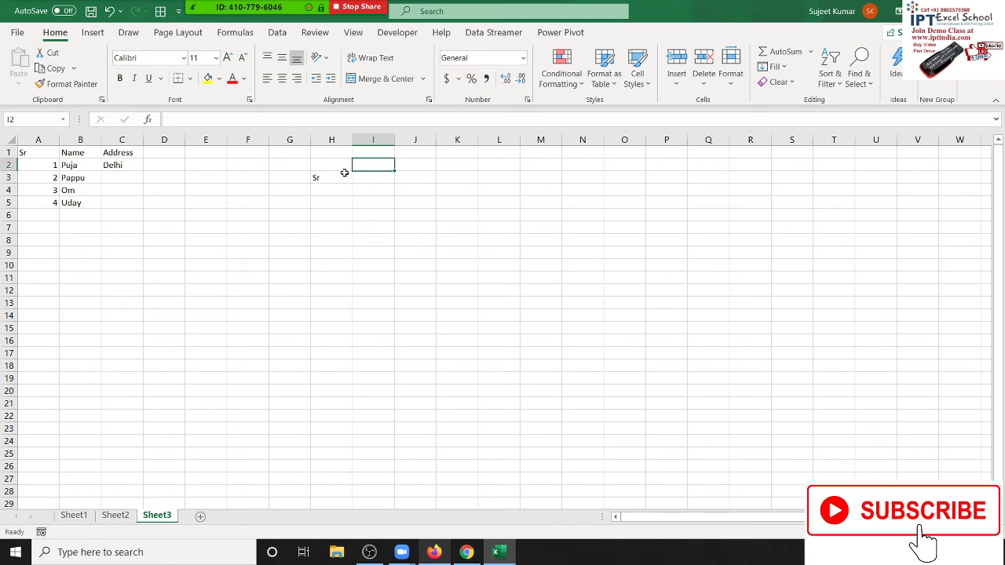
pyautogui.write('T')
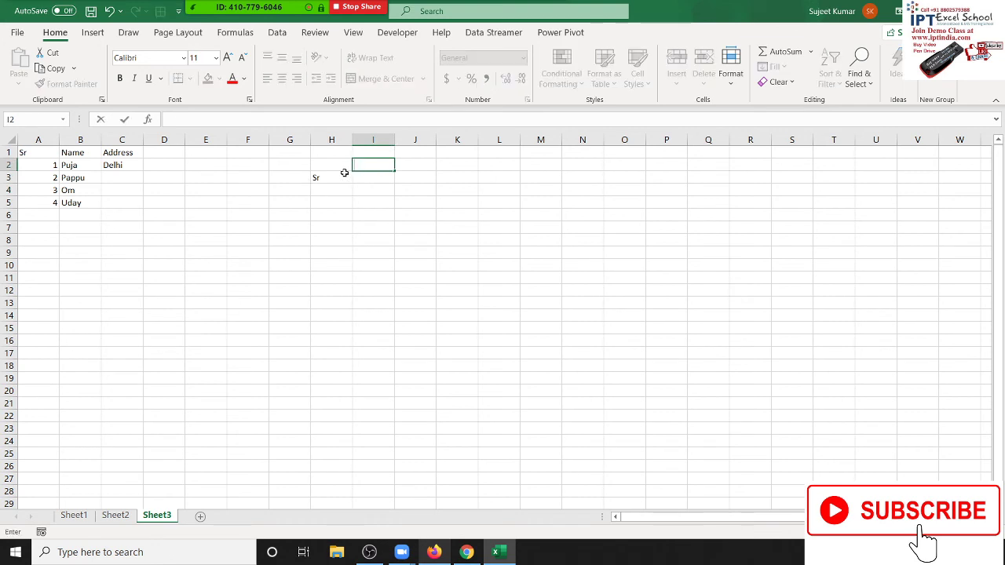
pyautogui.write('o')
pyautogui.press('Tab')
pyautogui.write('50')
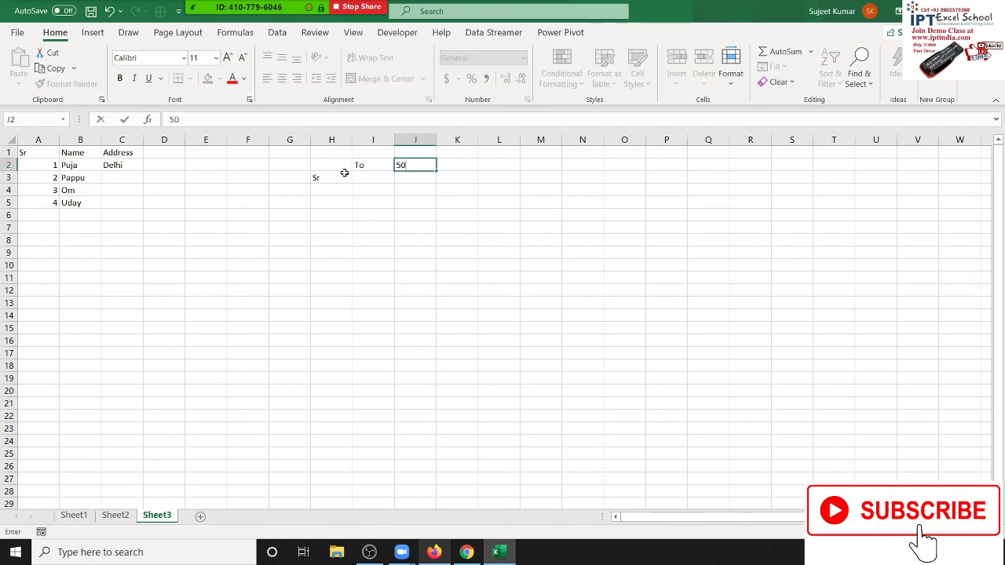
pyautogui.press('Escape')
pyautogui.write('15')
pyautogui.click(358, 180)
# - Put 1 in H4 and =IF(H4+1>J2,"",H4+1) in H5
pyautogui.click(347, 189)
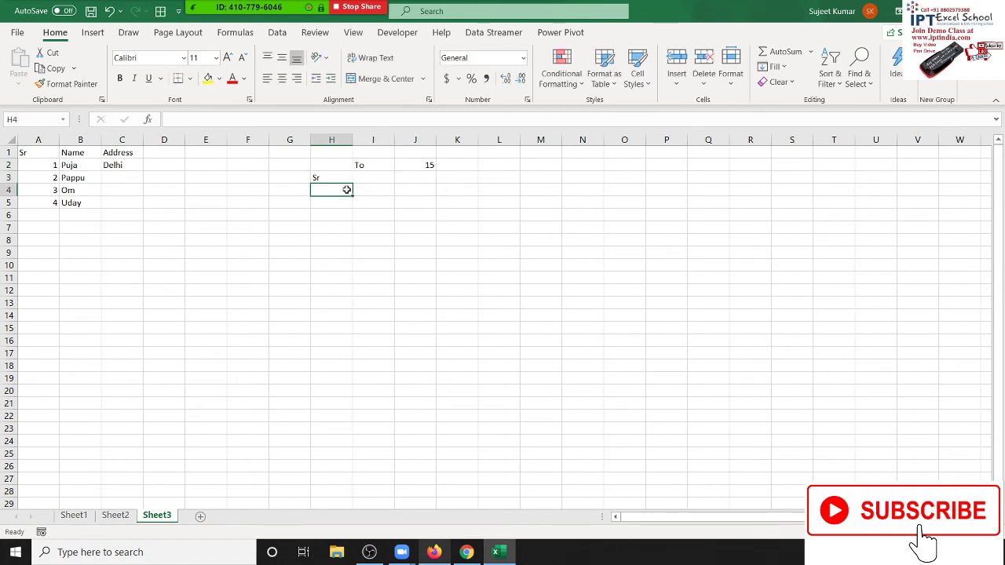
pyautogui.write('1')
pyautogui.press('Return')
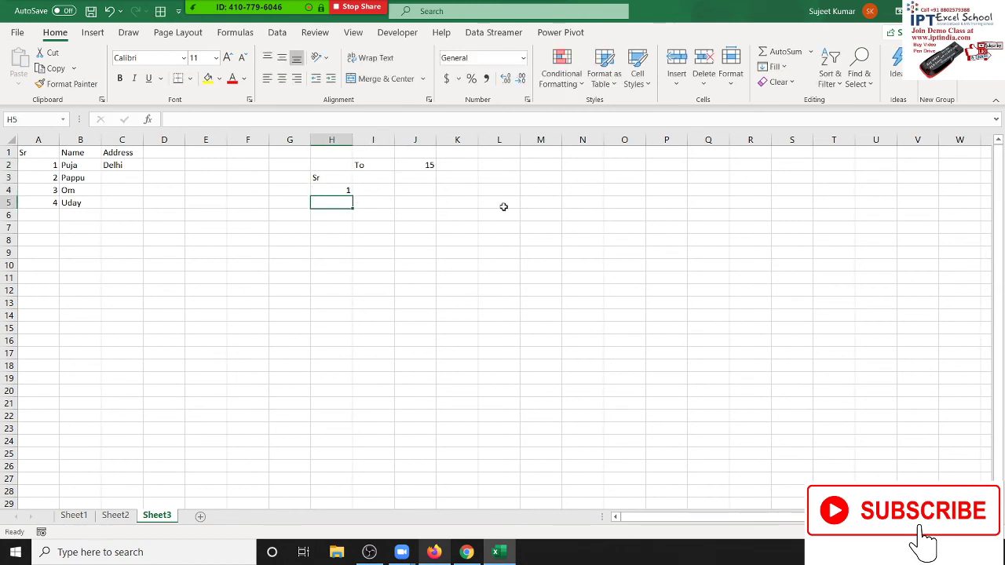
pyautogui.write('=if')
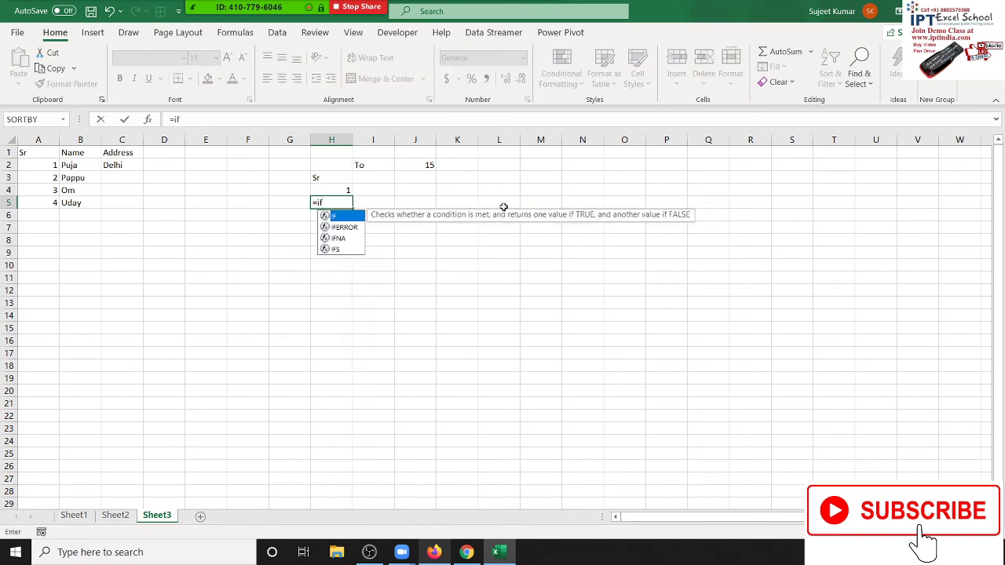
pyautogui.press('Tab')
pyautogui.press('Up')
pyautogui.write('+')
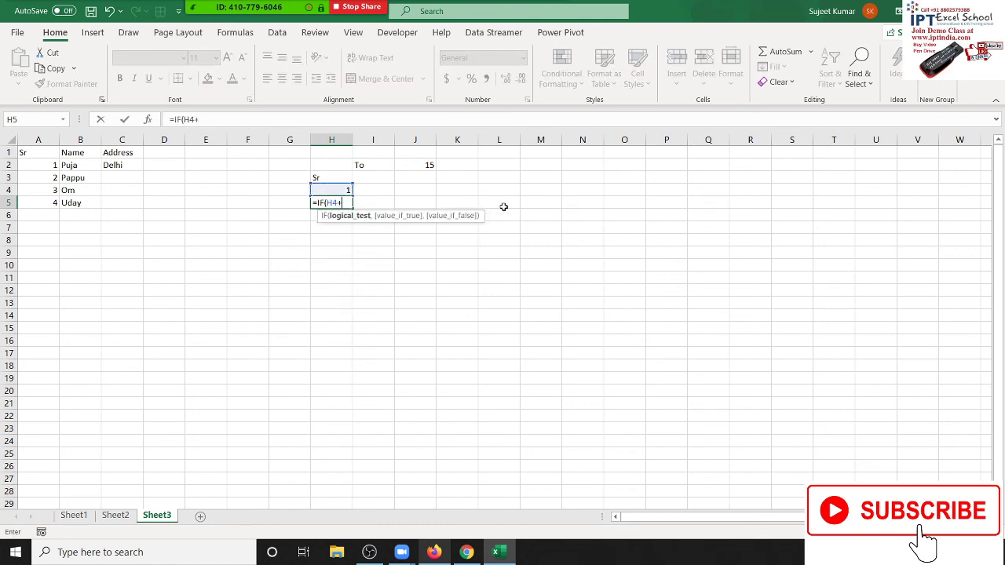
pyautogui.write('1')
pyautogui.write('>')
pyautogui.click(400, 168)
pyautogui.write(',')
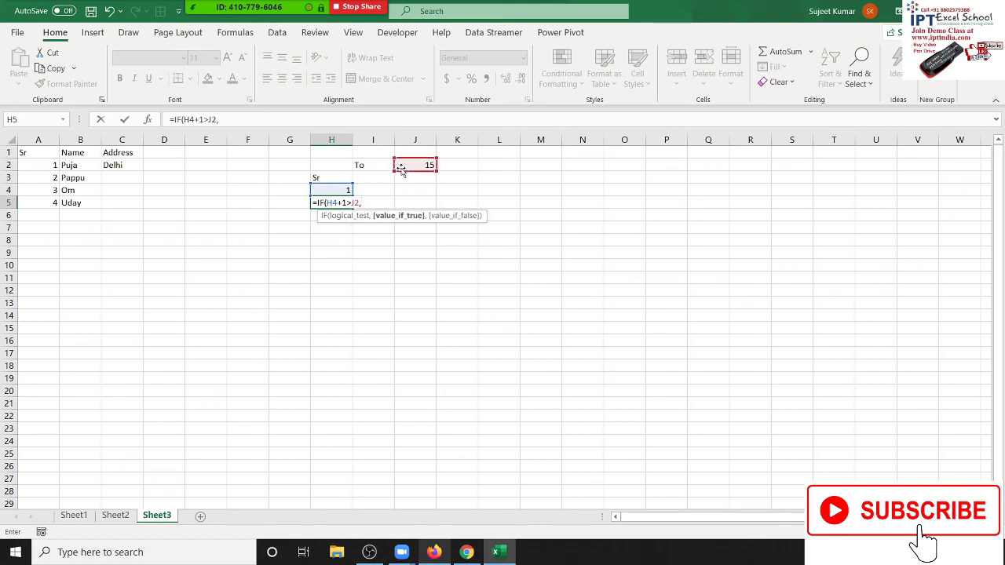
pyautogui.write('"",')
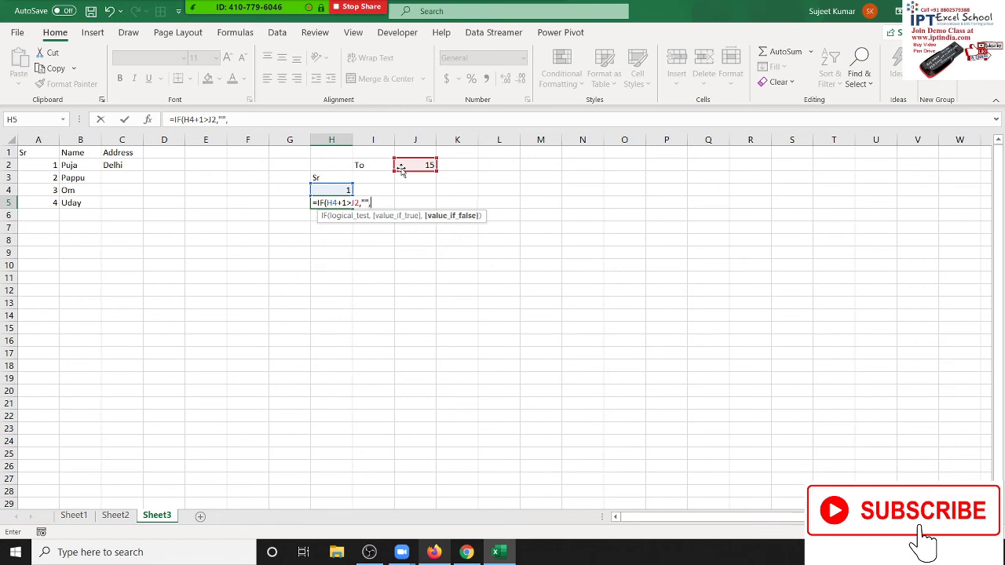
pyautogui.write('H4+')
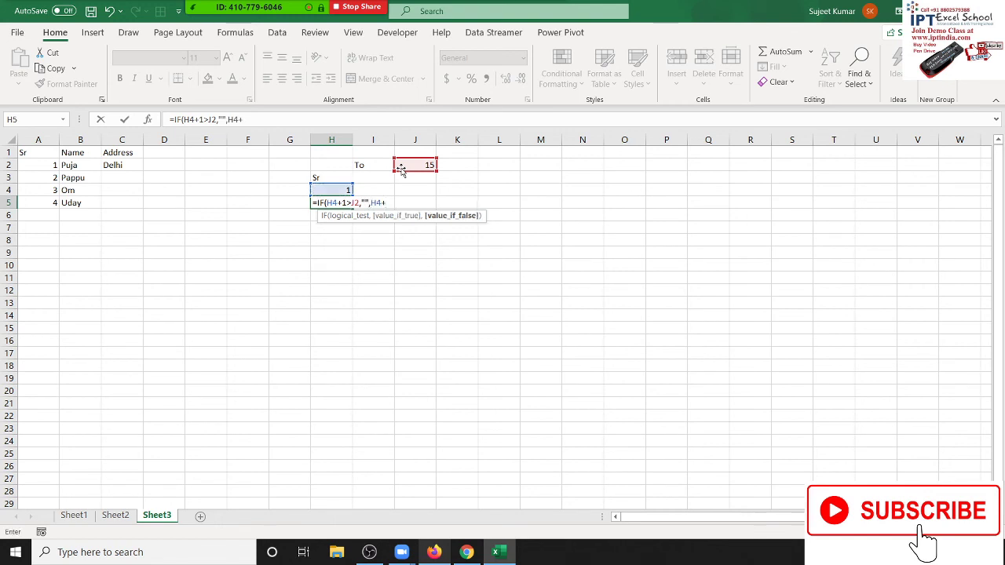
pyautogui.write('1')
pyautogui.press('Return')
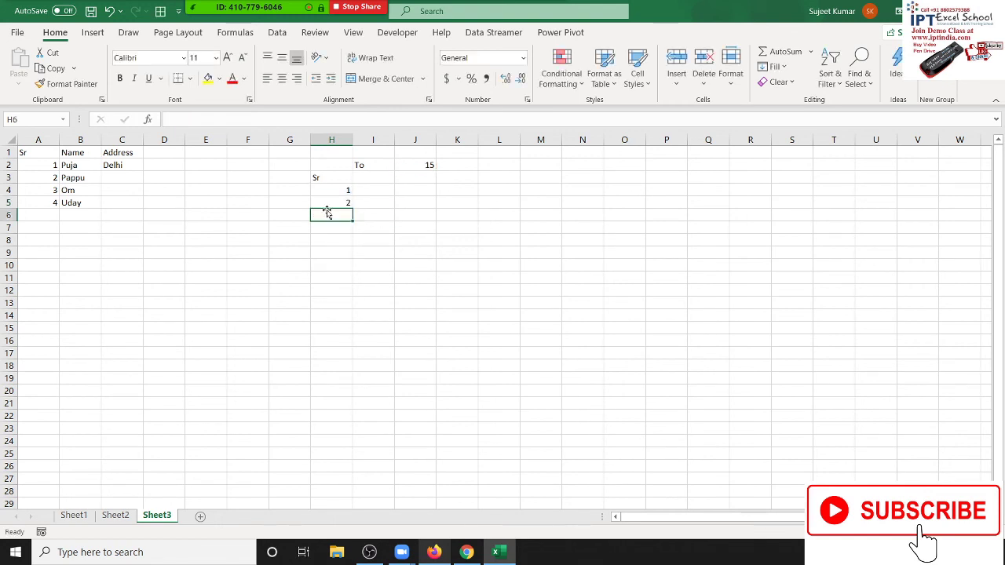
pyautogui.moveTo(327, 204)
pyautogui.mouseDown()
pyautogui.moveTo(329, 540)
pyautogui.moveTo(296, 440)
pyautogui.mouseUp()
pyautogui.scroll(12, 314, 372)
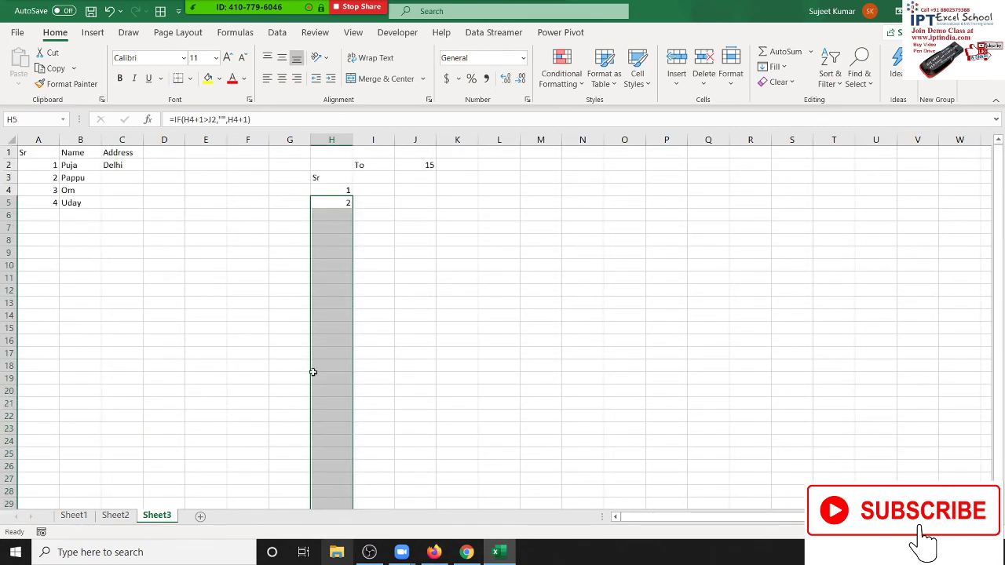
pyautogui.doubleClick(325, 202)
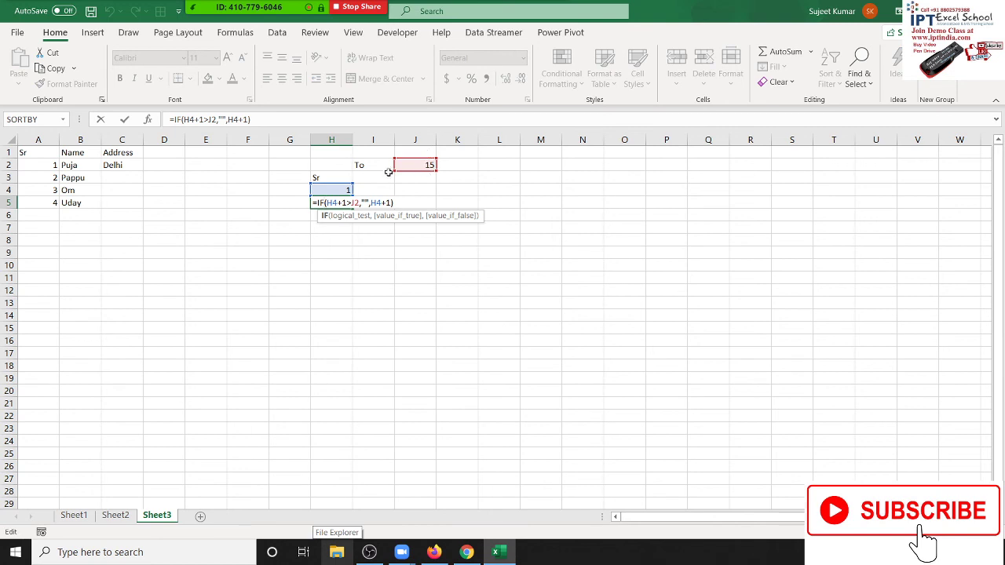
pyautogui.click(229, 119)
pyautogui.press('F4')
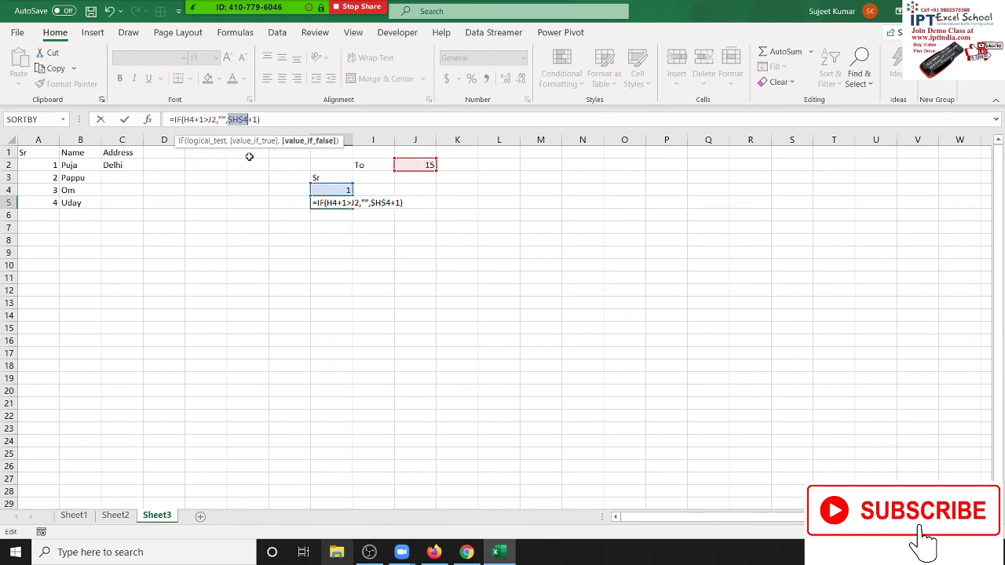
pyautogui.press('Return')
pyautogui.press('Up')
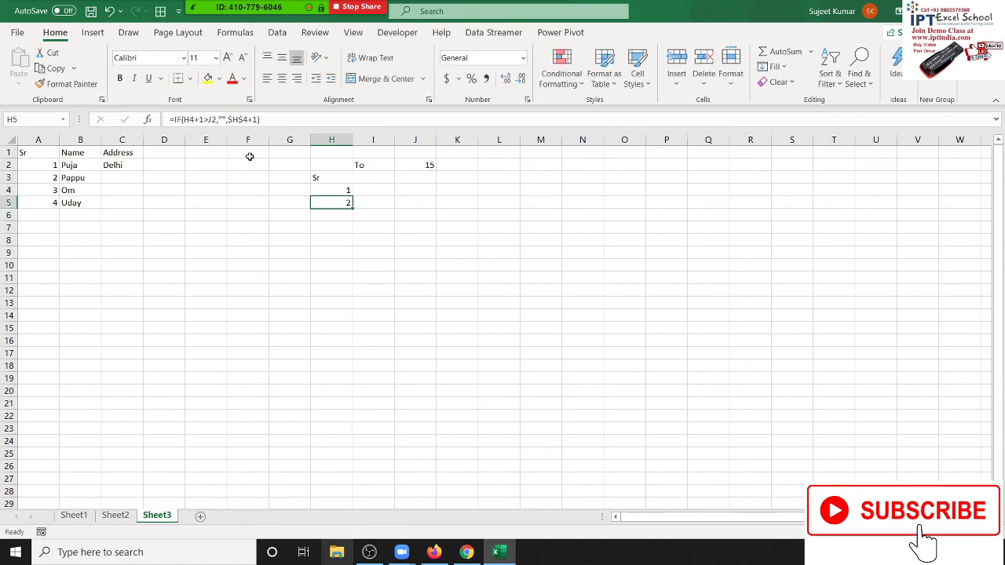
pyautogui.hotkey('shift', 'pagedown')
pyautogui.hotkey('shift', 'pagedown')
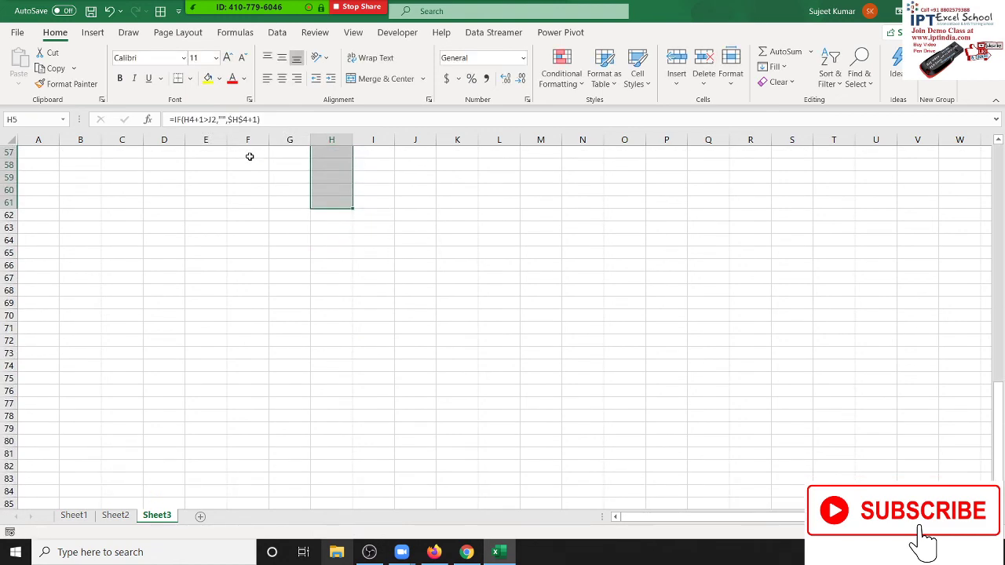
pyautogui.hotkey('ctrl', 'v')
pyautogui.hotkey('ctrl', 'Up')
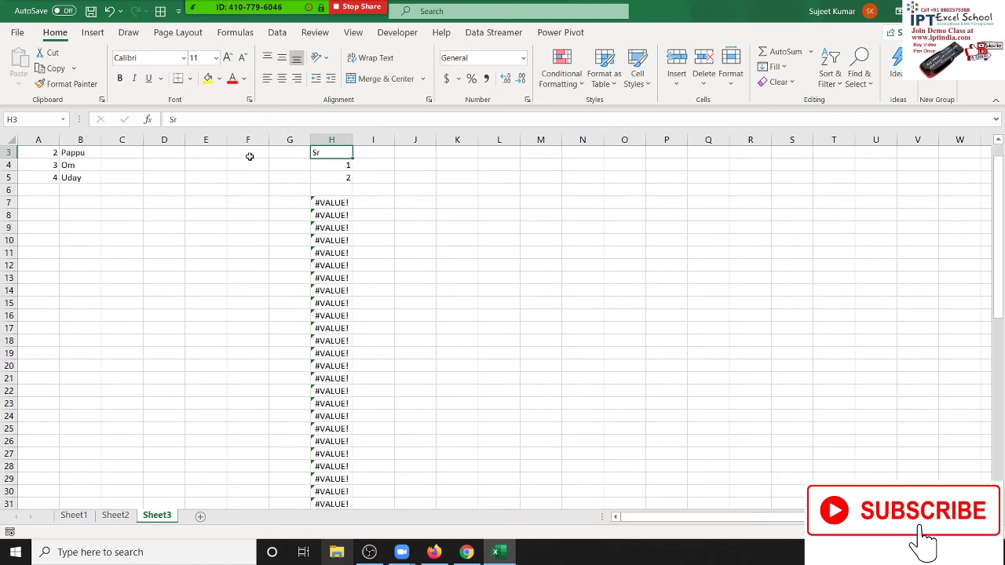
pyautogui.press('Up')
pyautogui.press('Up')
pyautogui.press('Down')
pyautogui.press('Down')
pyautogui.press('Down')
pyautogui.press('Down')
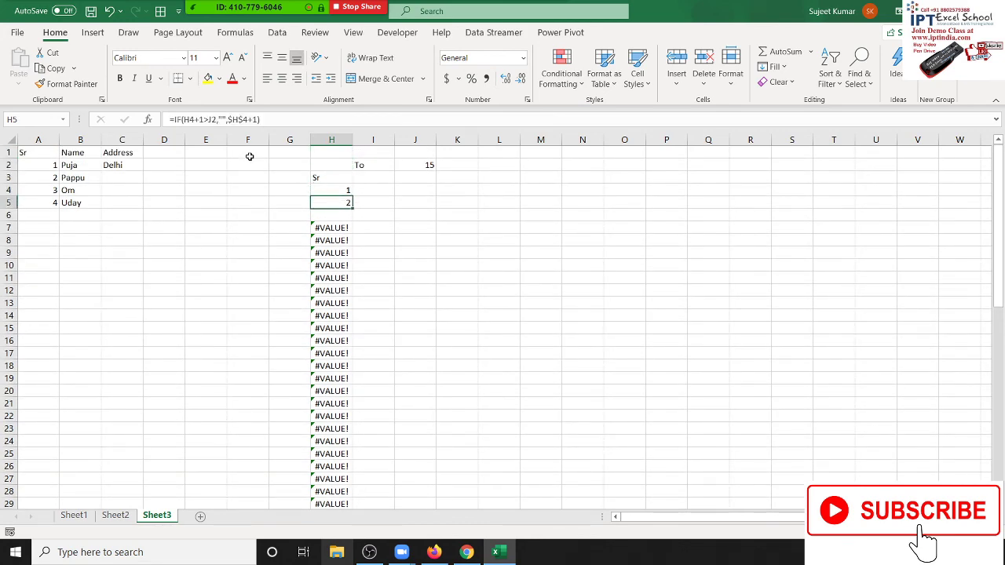
pyautogui.hotkey('ctrl', 'z')
pyautogui.hotkey('ctrl', 'z')
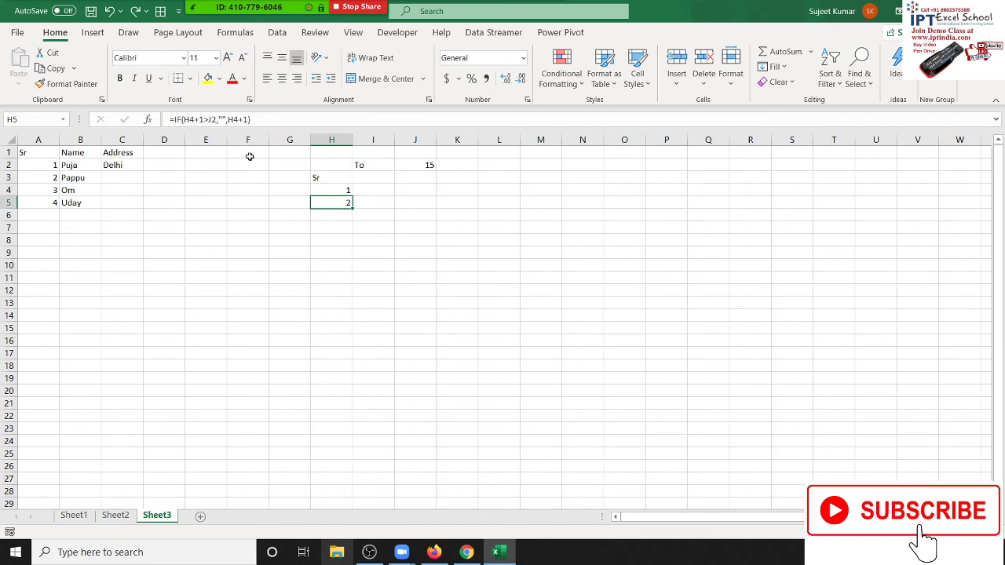
# - Make J2 absolute ($J$2) in H5's formula and fill it down to H61
pyautogui.click(212, 119)
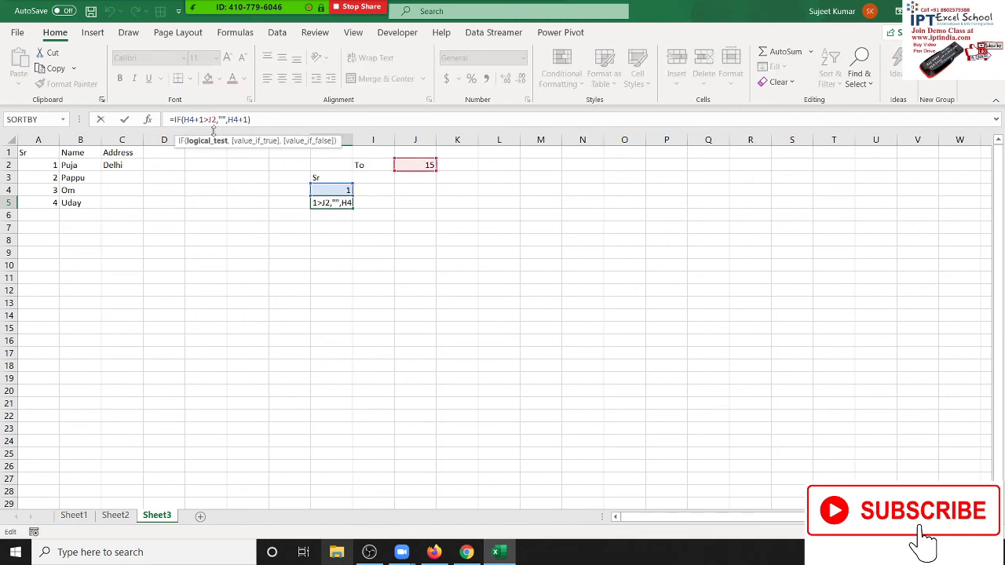
pyautogui.press('F4')
pyautogui.hotkey('ctrl', 'Return')
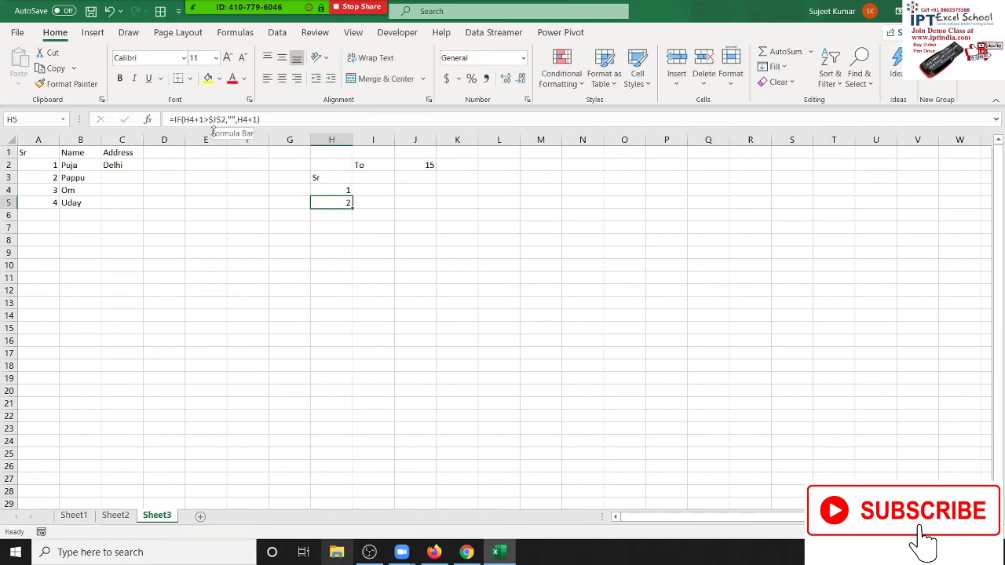
pyautogui.hotkey('shift', 'pagedown')
pyautogui.hotkey('shift', 'pagedown')
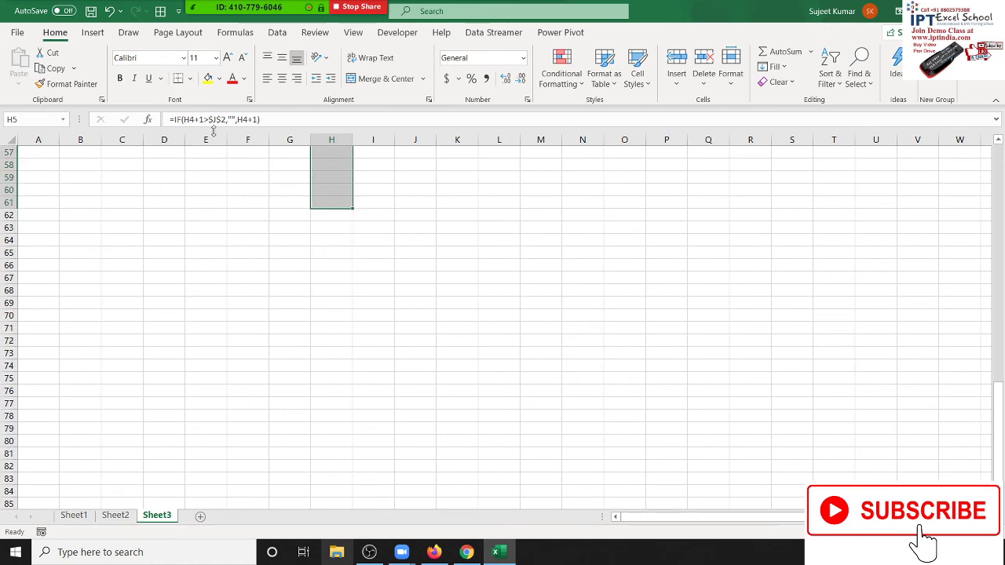
pyautogui.hotkey('ctrl', 'd')
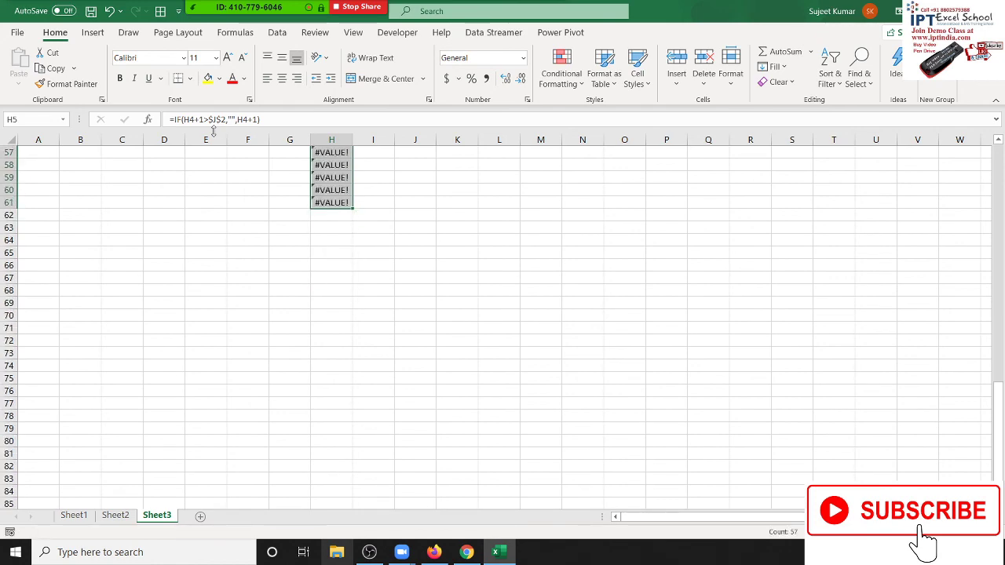
# - Check the serials down column H and examine the #VALUE! formula in H20
pyautogui.hotkey('ctrl', 'Up')
pyautogui.press('Up')
pyautogui.press('Up')
pyautogui.press('Down')
pyautogui.press('Down')
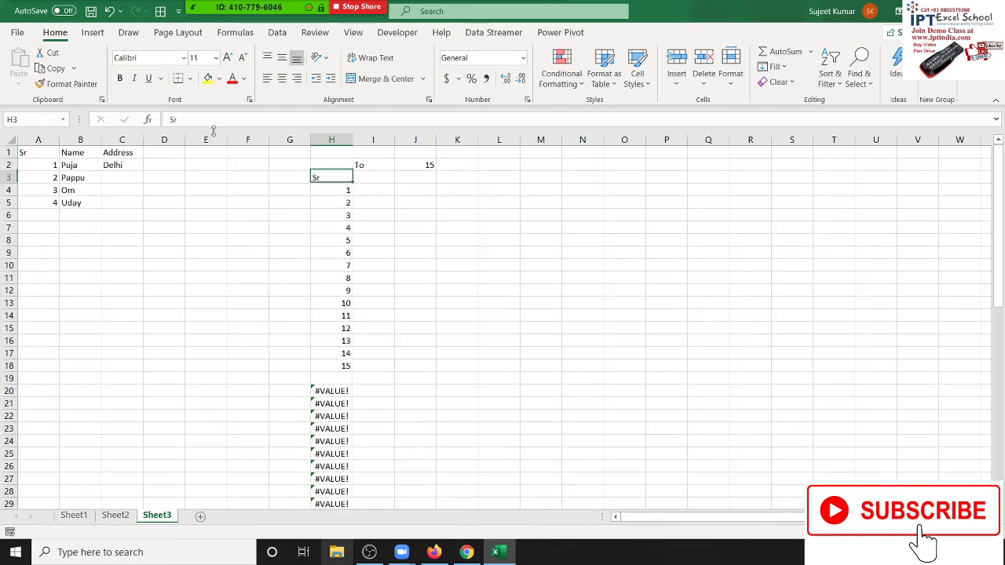
pyautogui.press('Down')
pyautogui.press('Down')
pyautogui.press('Down')
pyautogui.press('Down')
pyautogui.press('Down')
pyautogui.press('Down')
pyautogui.press('Down')
pyautogui.press('Down')
pyautogui.press('Down')
pyautogui.press('Down')
pyautogui.press('Down')
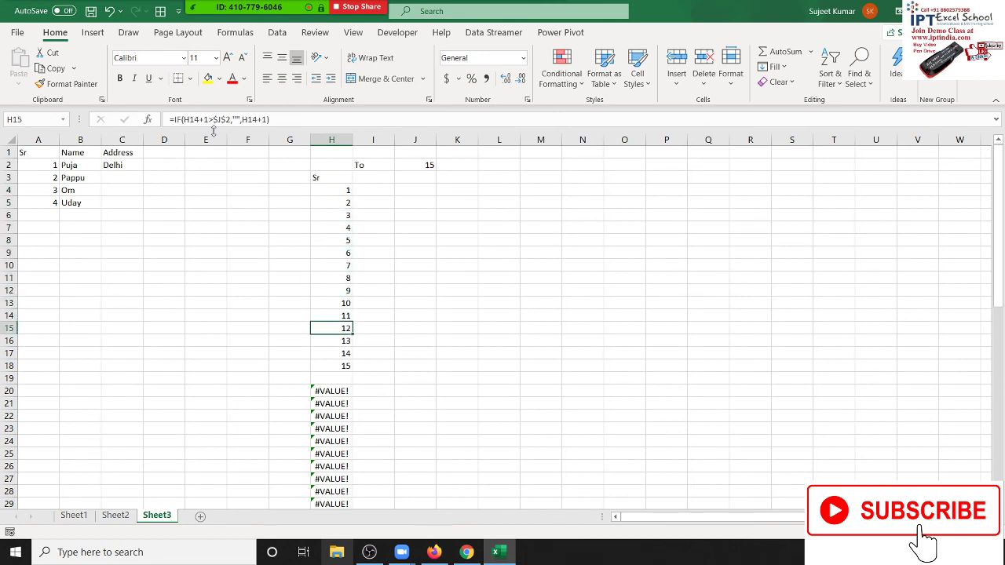
pyautogui.press('Down')
pyautogui.press('Down')
pyautogui.press('Down')
pyautogui.press('Down')
pyautogui.press('Up')
pyautogui.press('Up')
pyautogui.press('Up')
pyautogui.press('Up')
pyautogui.press('Down')
pyautogui.press('Down')
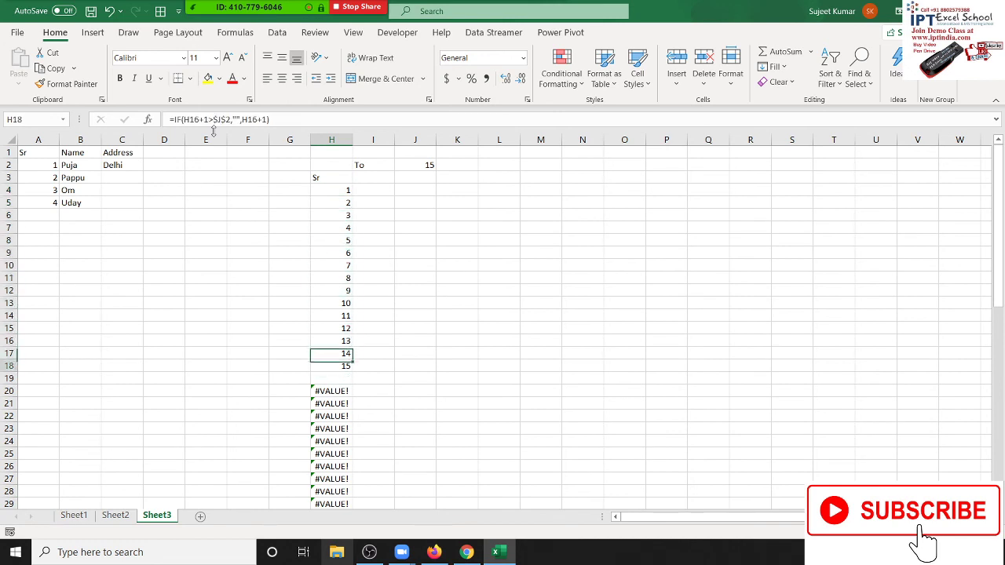
pyautogui.press('Down')
pyautogui.press('Down')
pyautogui.press('Down')
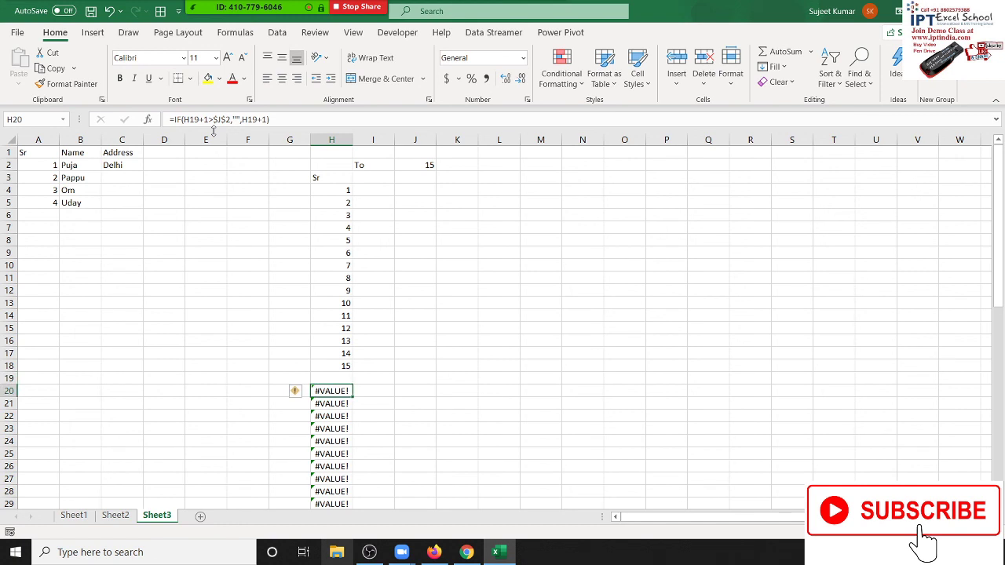
pyautogui.press('F2')
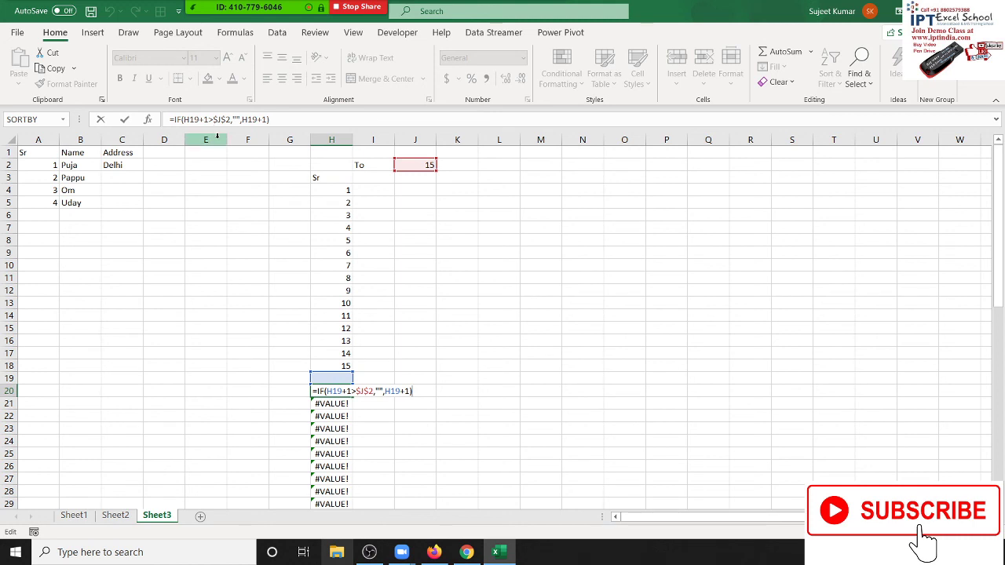
# - Wrap H5's serial formula as =IFERROR(...,"") so errors display blank
pyautogui.hotkey('ctrl', 'Return')
pyautogui.press('Up')
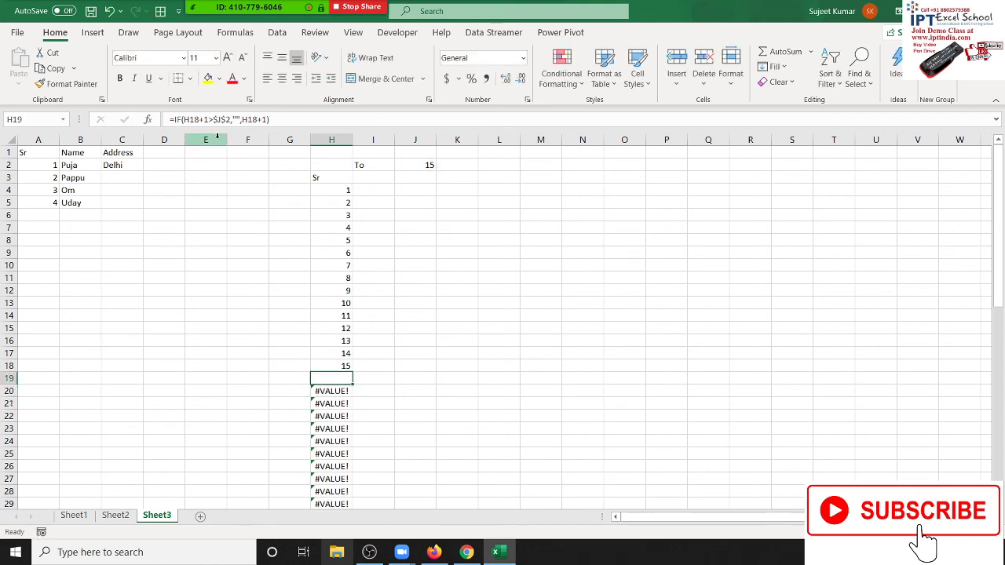
pyautogui.hotkey('ctrl', 'Up')
pyautogui.hotkey('ctrl', 'Up')
pyautogui.press('Down')
pyautogui.press('Down')
pyautogui.press('F2')
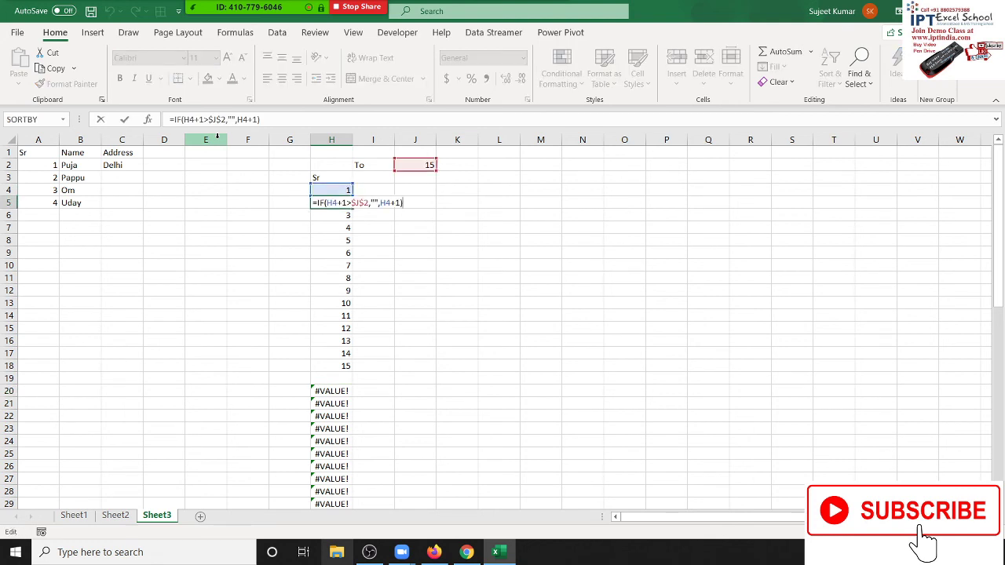
pyautogui.press('Left')
pyautogui.press('Left')
pyautogui.press('Left')
pyautogui.press('Left')
pyautogui.press('Left')
pyautogui.press('Left')
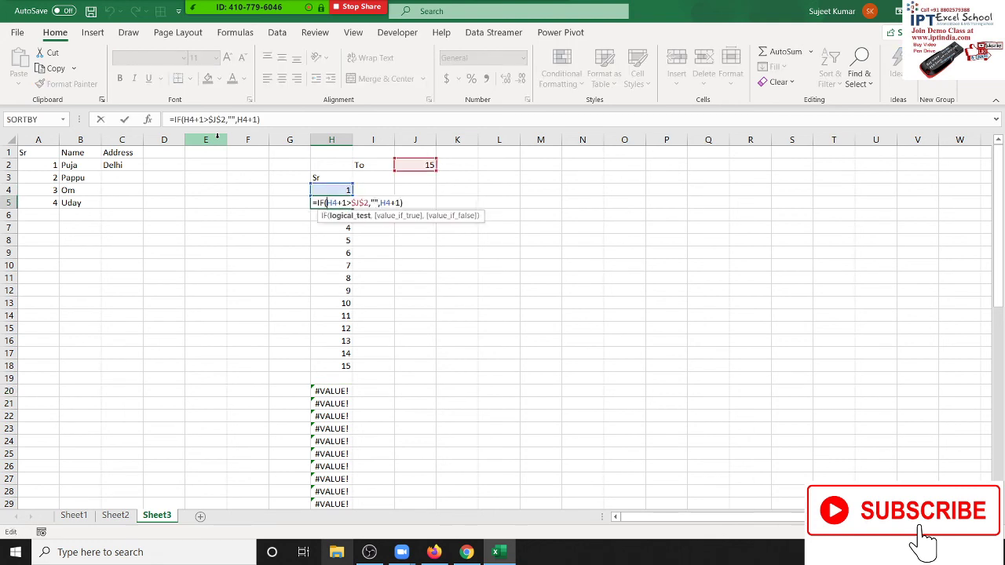
pyautogui.press('Left')
pyautogui.press('Left')
pyautogui.press('Left')
pyautogui.press('Left')
pyautogui.press('Left')
pyautogui.press('Left')
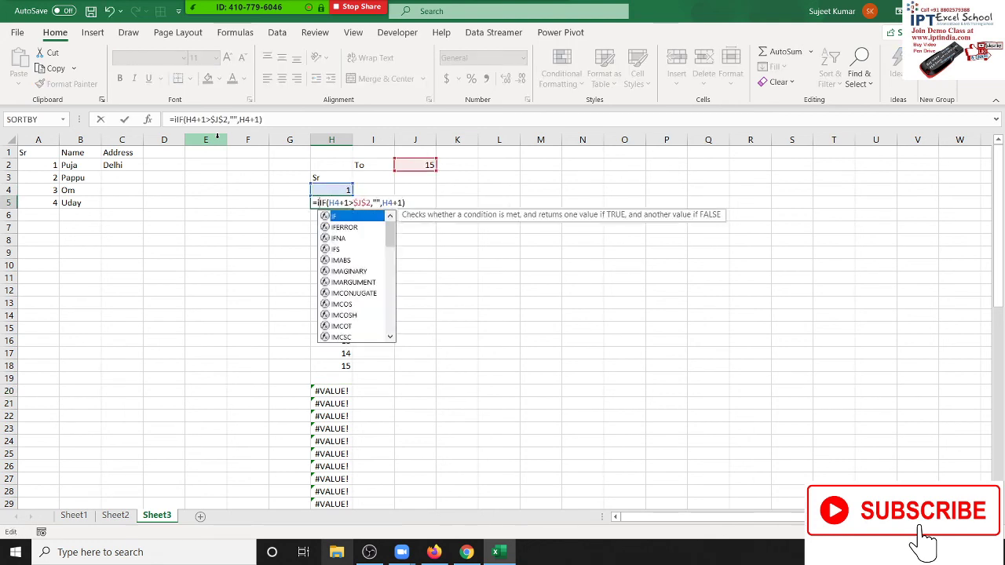
pyautogui.write('IFERROR(')
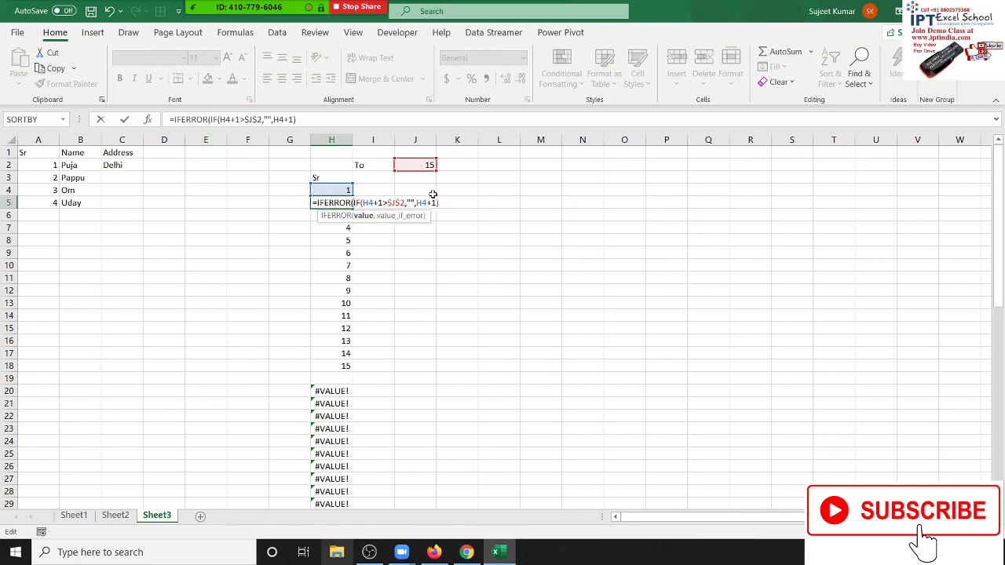
pyautogui.write(',')
pyautogui.write('""')
pyautogui.hotkey('ctrl', 'Return')
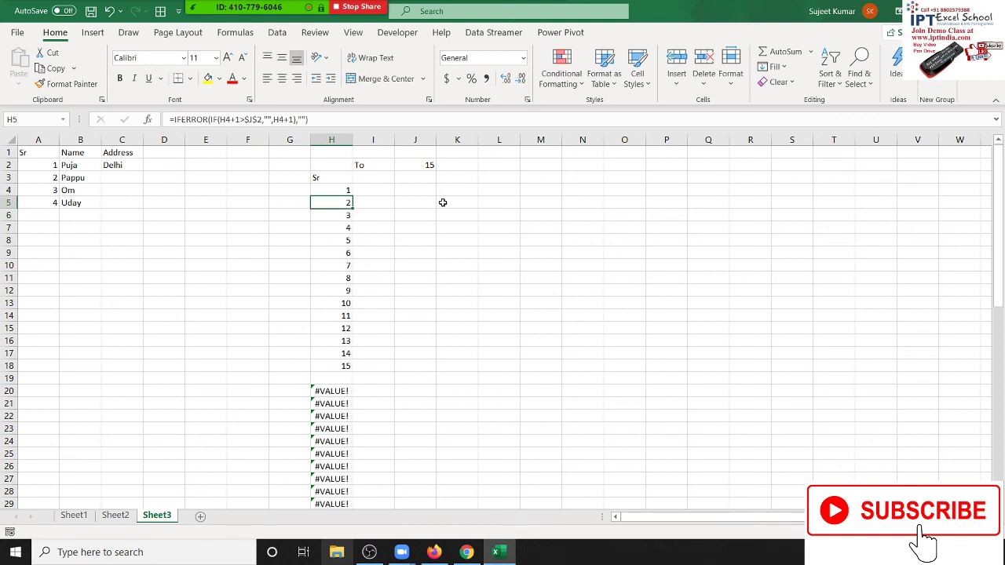
# - Fill the IFERROR formula from H5 down to H61 and check the serial numbers
pyautogui.hotkey('ctrl', 'shift', 'Down')
pyautogui.hotkey('ctrl', 'd')
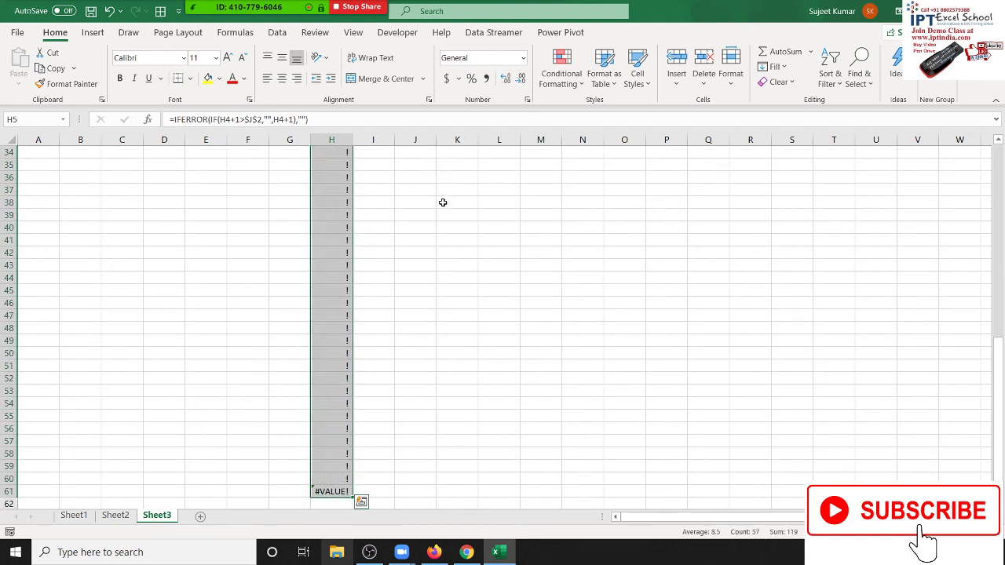
pyautogui.hotkey('ctrl', 'Up')
pyautogui.press('Up')
pyautogui.press('Down')
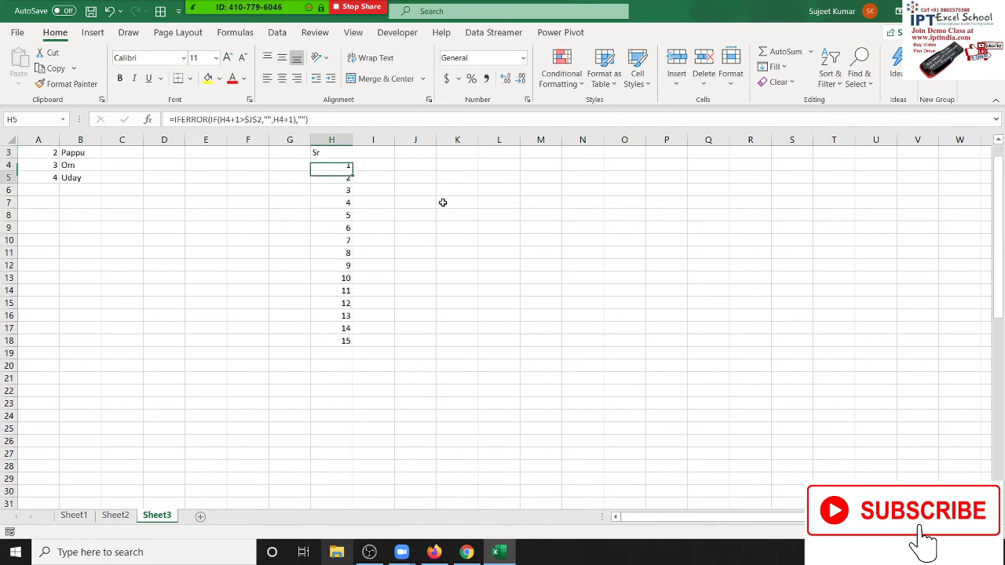
pyautogui.press('Down')
pyautogui.press('Down')
pyautogui.press('Down')
pyautogui.hotkey('ctrl', 'Up')
pyautogui.hotkey('ctrl', 'Up')
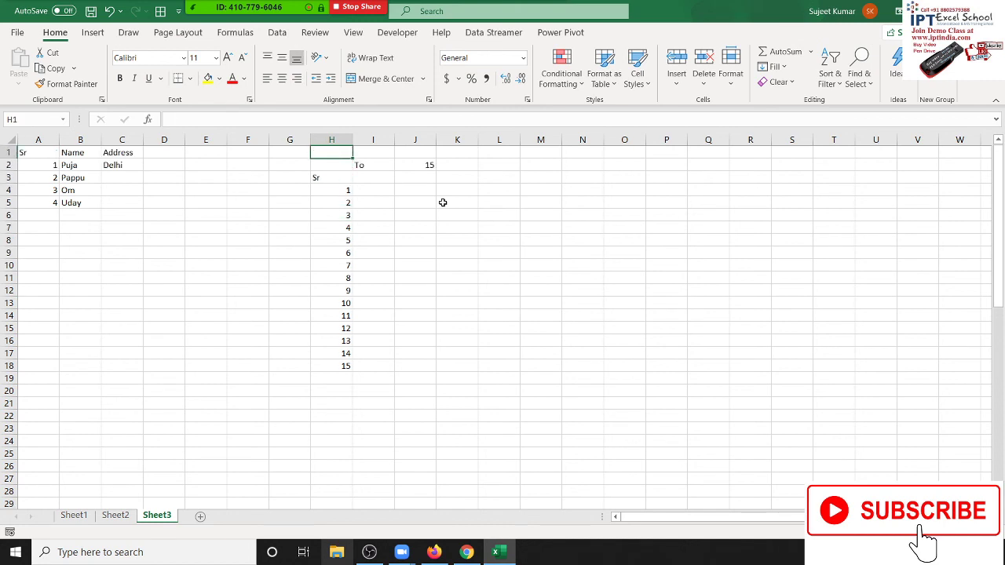
pyautogui.press('Right')
pyautogui.press('Right')
pyautogui.press('Right')
pyautogui.press('Down')
# - Enter 20, then 25, as the J2 limit, and minimise Excel to the desktop
pyautogui.press('Left')
pyautogui.write('20')
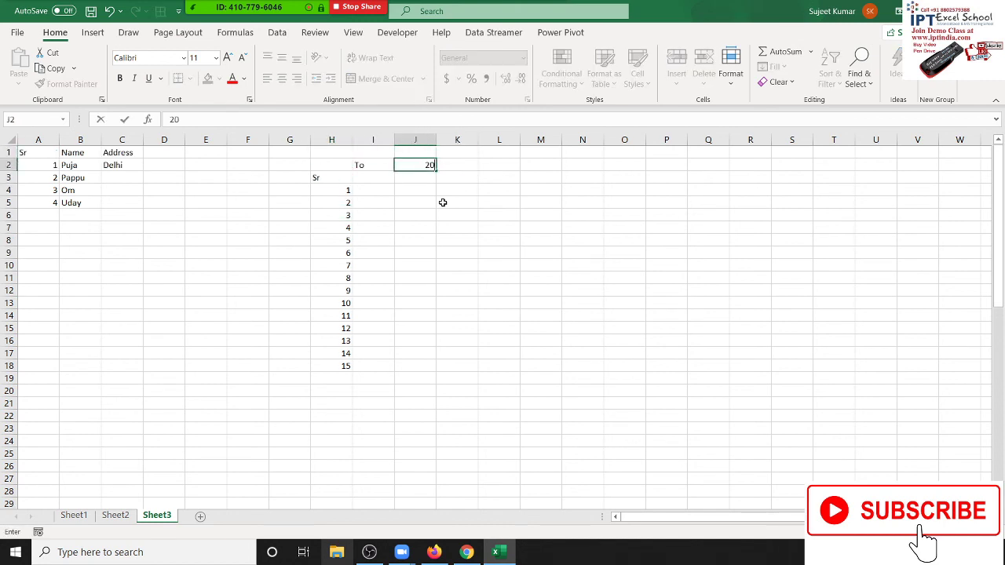
pyautogui.press('Return')
pyautogui.press('Up')
pyautogui.write('25')
pyautogui.press('Return')
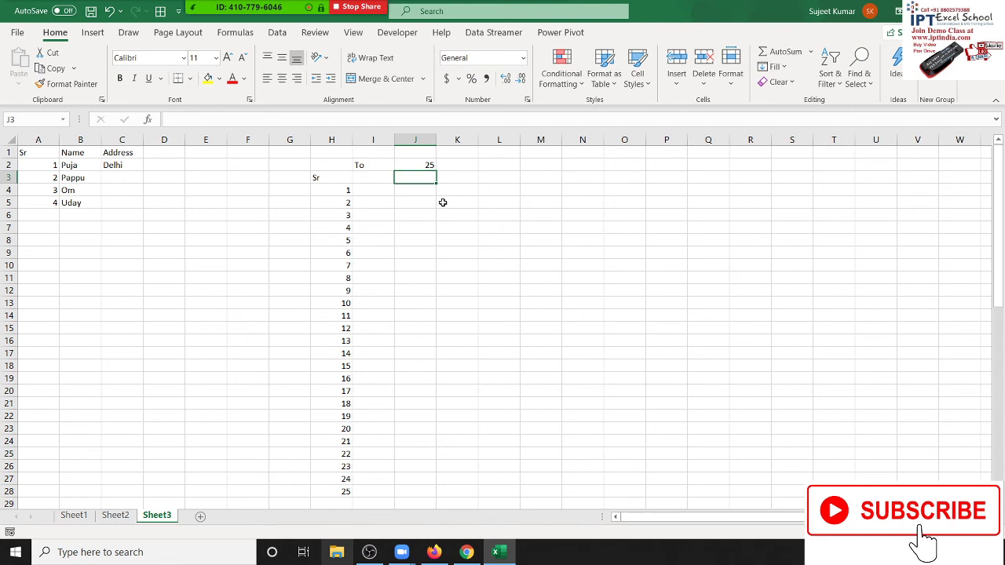
pyautogui.press('Up')
pyautogui.press('super+d')
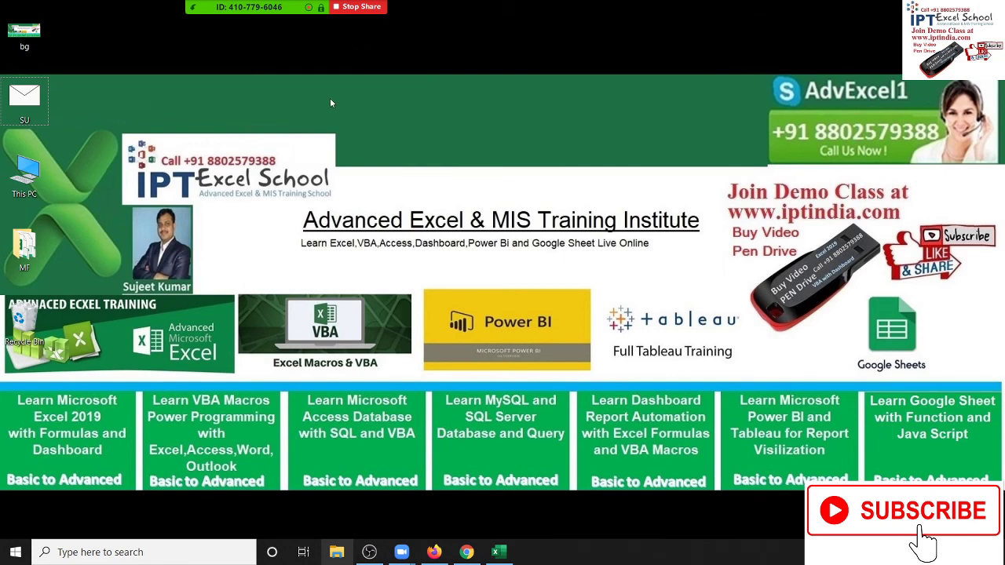
pyautogui.moveTo(375, 31)
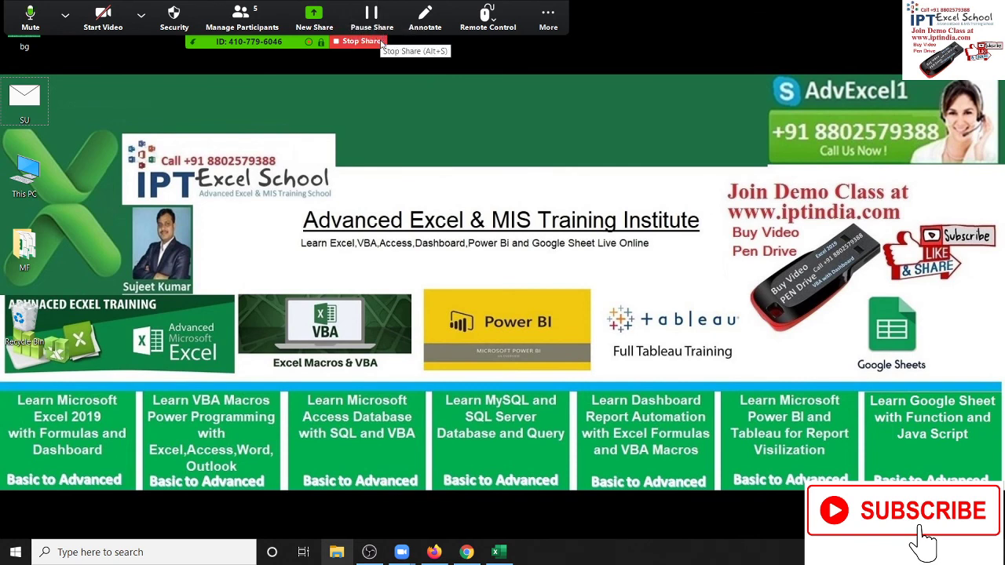